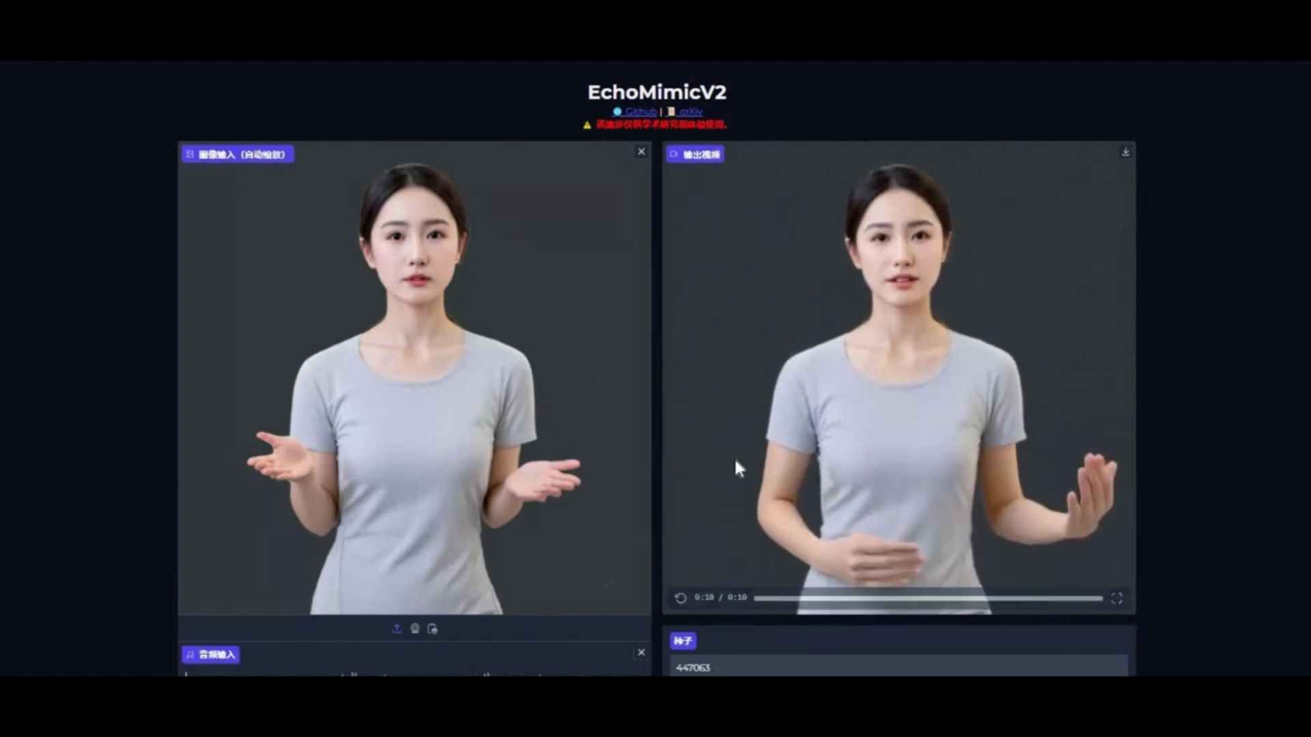
# Look over the EchoMimicV2 page's image and audio inputs, pose, size and sampling settings, and preset characters with audio files
pyautogui.scroll(-4, 709, 475)
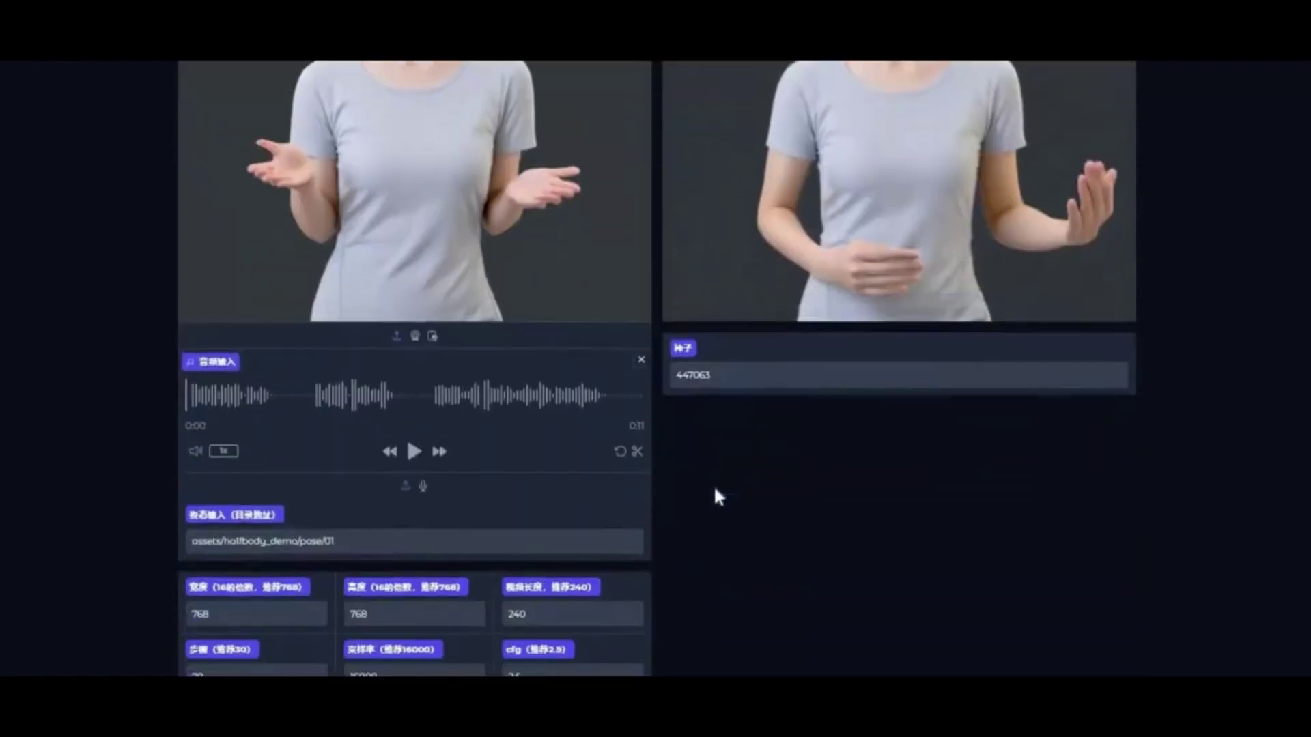
pyautogui.scroll(-6, 711, 487)
pyautogui.scroll(-5, 712, 491)
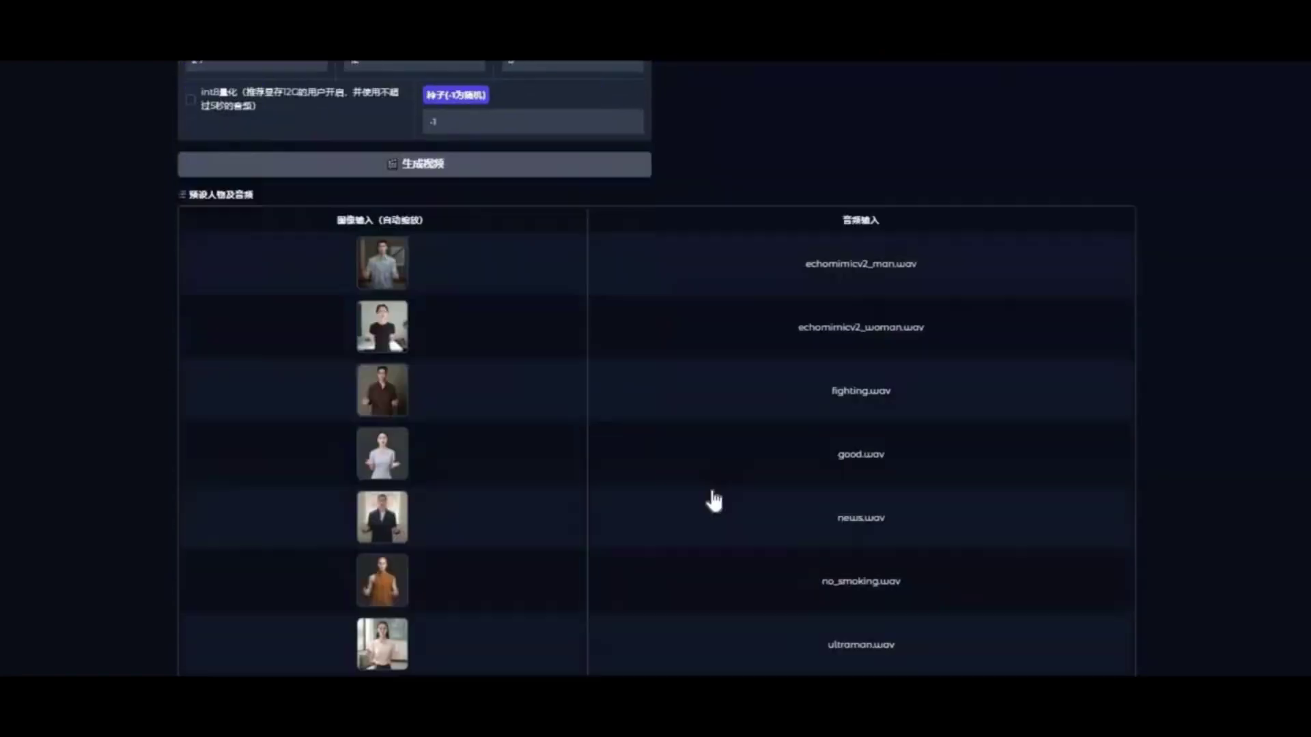
pyautogui.scroll(15, 714, 499)
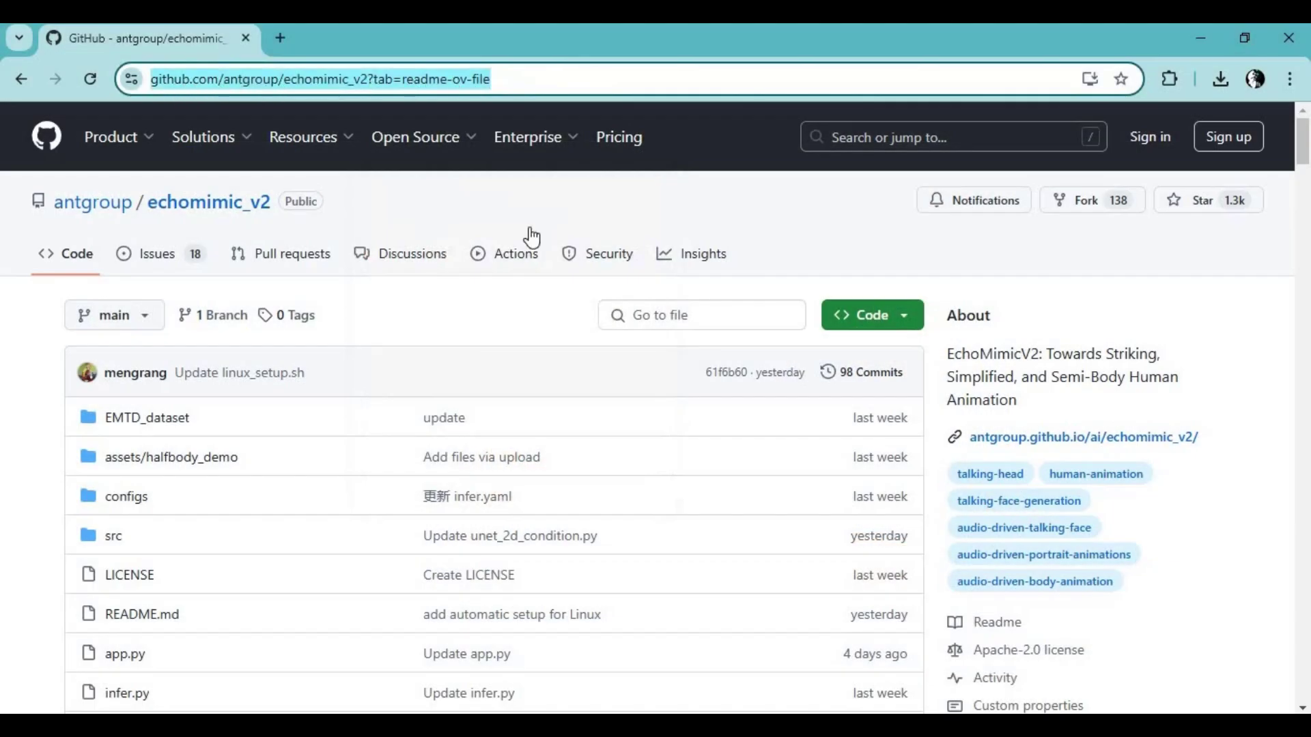
# Examine the echomimic_v2 repository's file list and the README gallery of introduction, English-driven and other demo videos
pyautogui.scroll(-4, 522, 285)
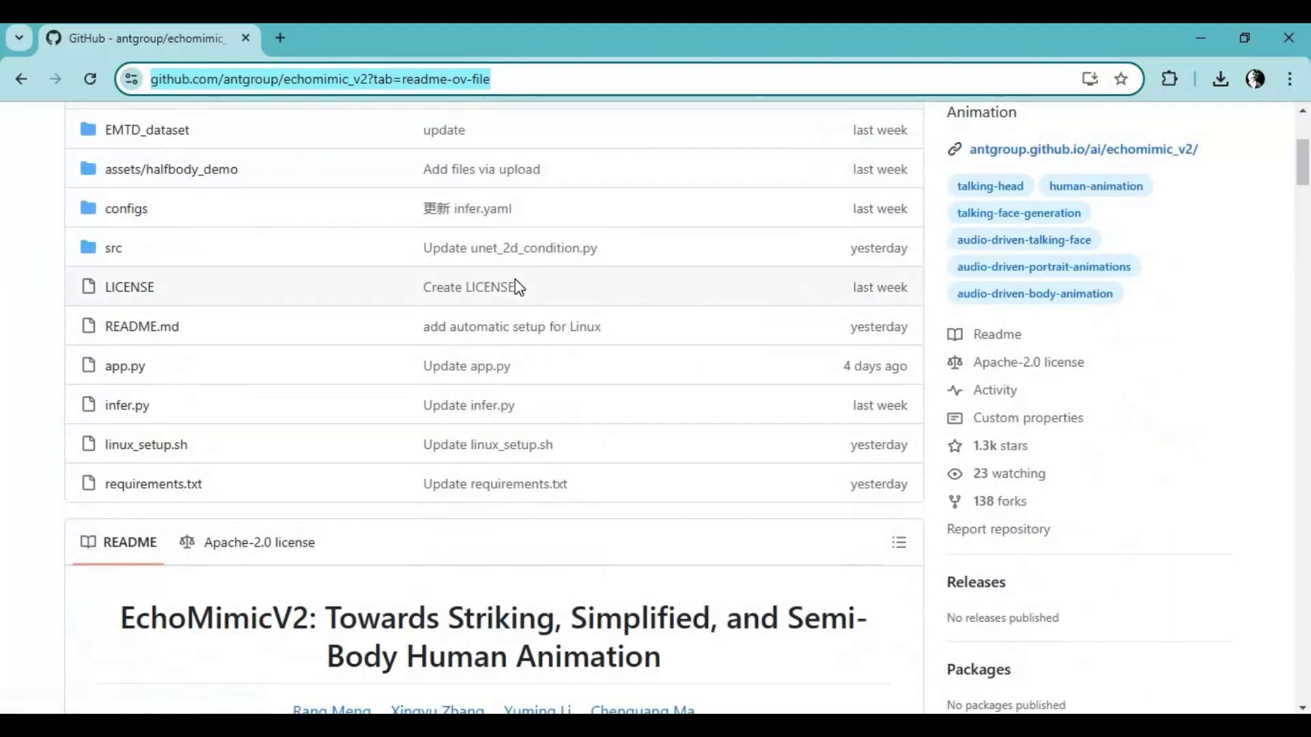
pyautogui.scroll(-10, 517, 282)
pyautogui.scroll(-7, 516, 281)
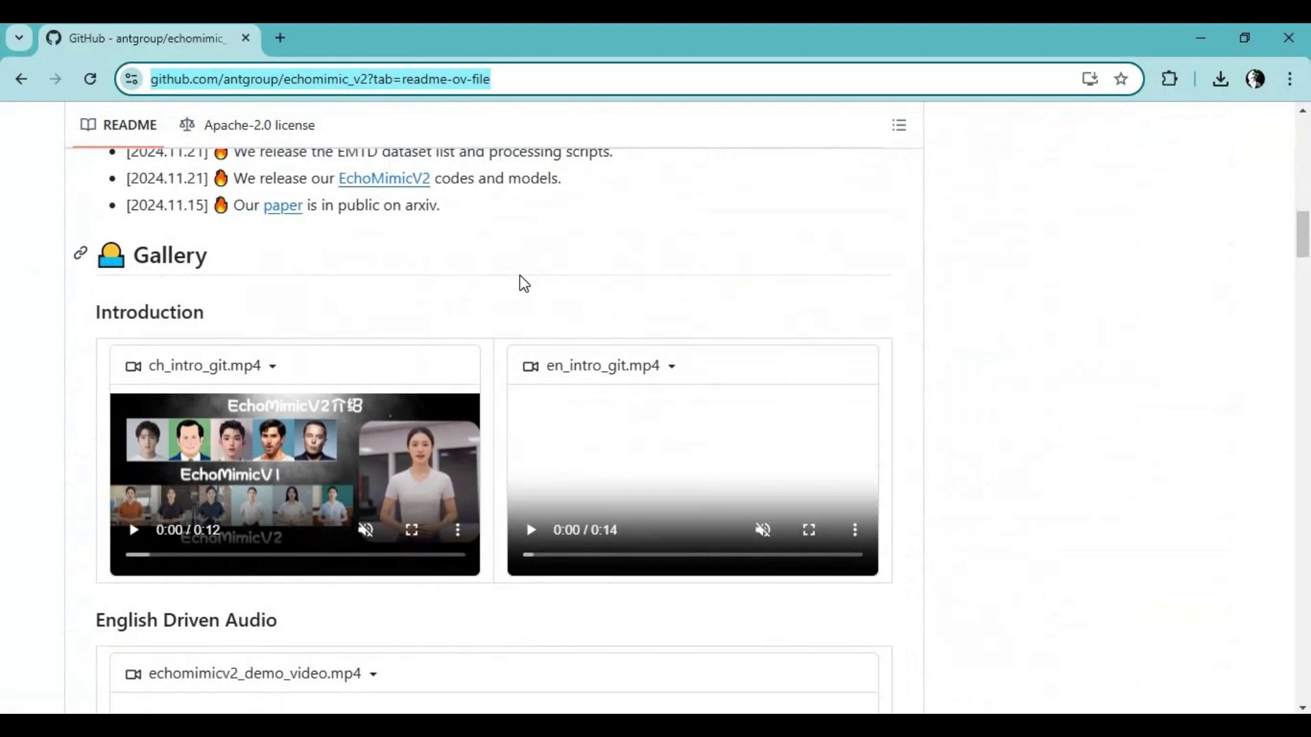
pyautogui.scroll(-2, 524, 274)
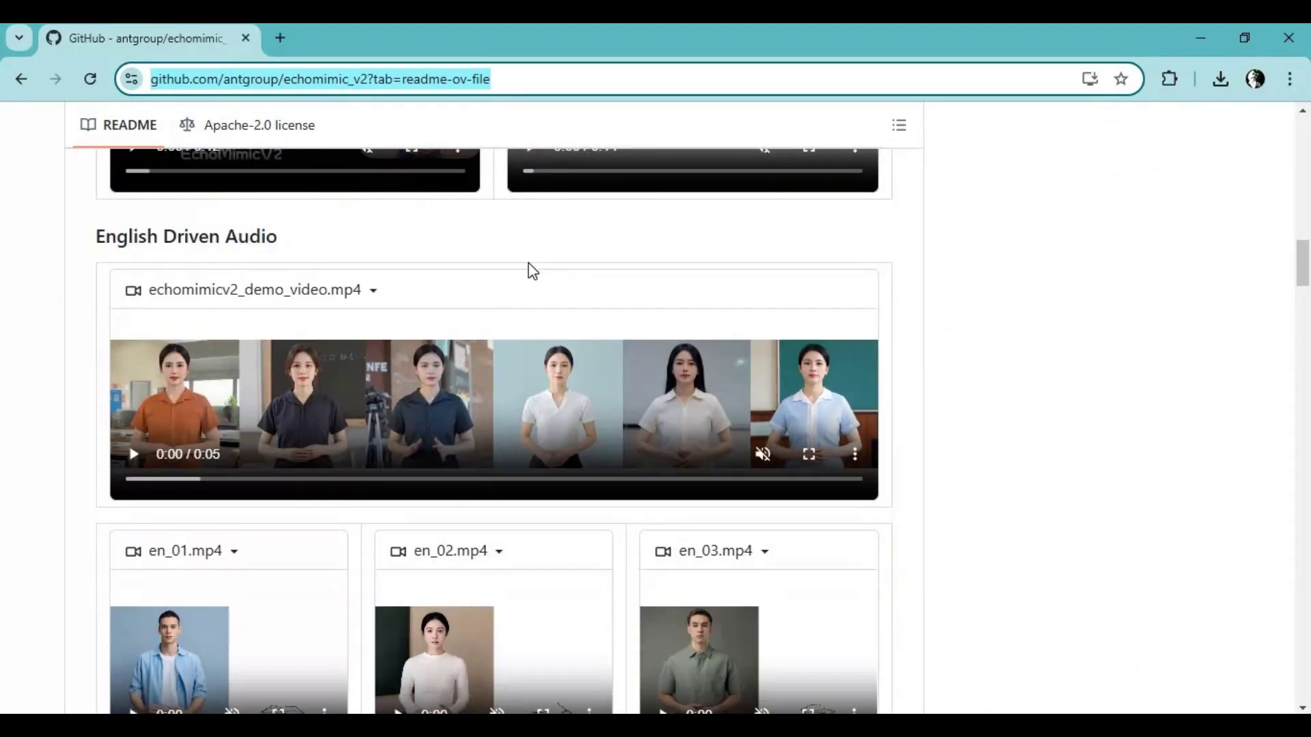
pyautogui.scroll(-3, 530, 270)
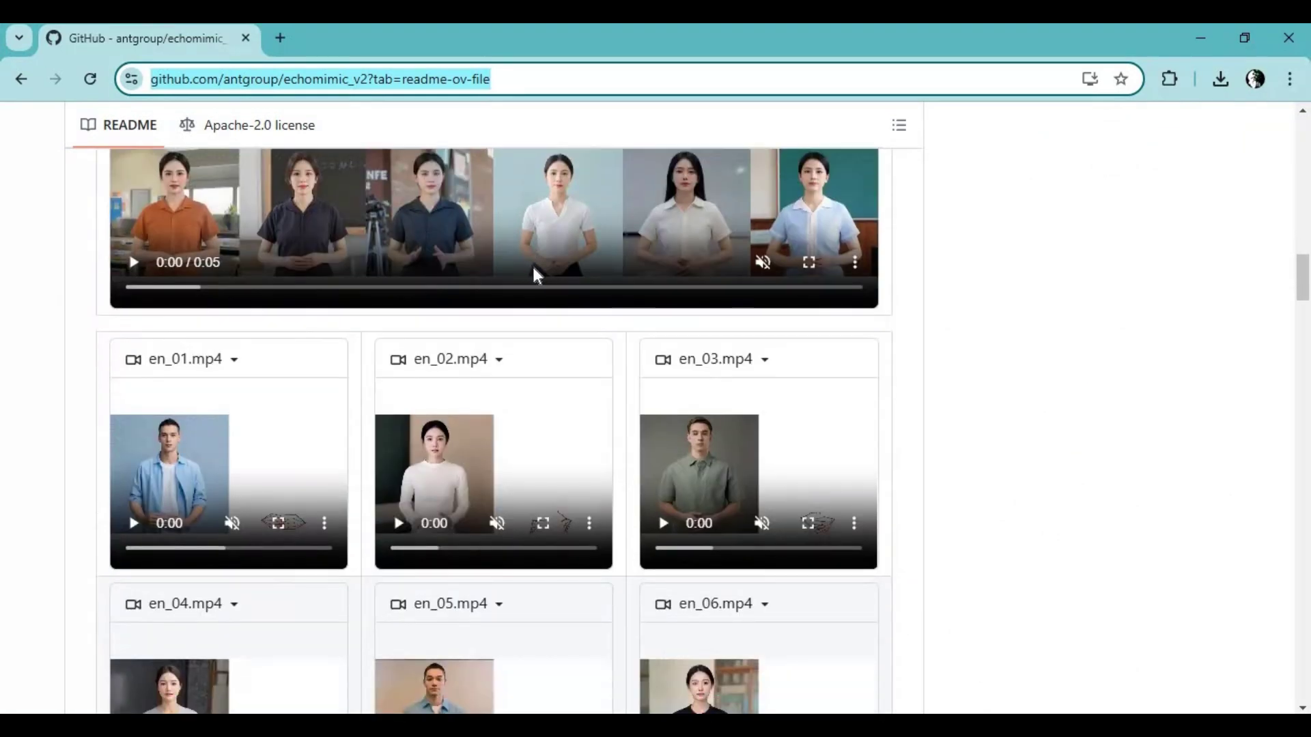
pyautogui.scroll(-10, 531, 271)
pyautogui.scroll(15, 535, 280)
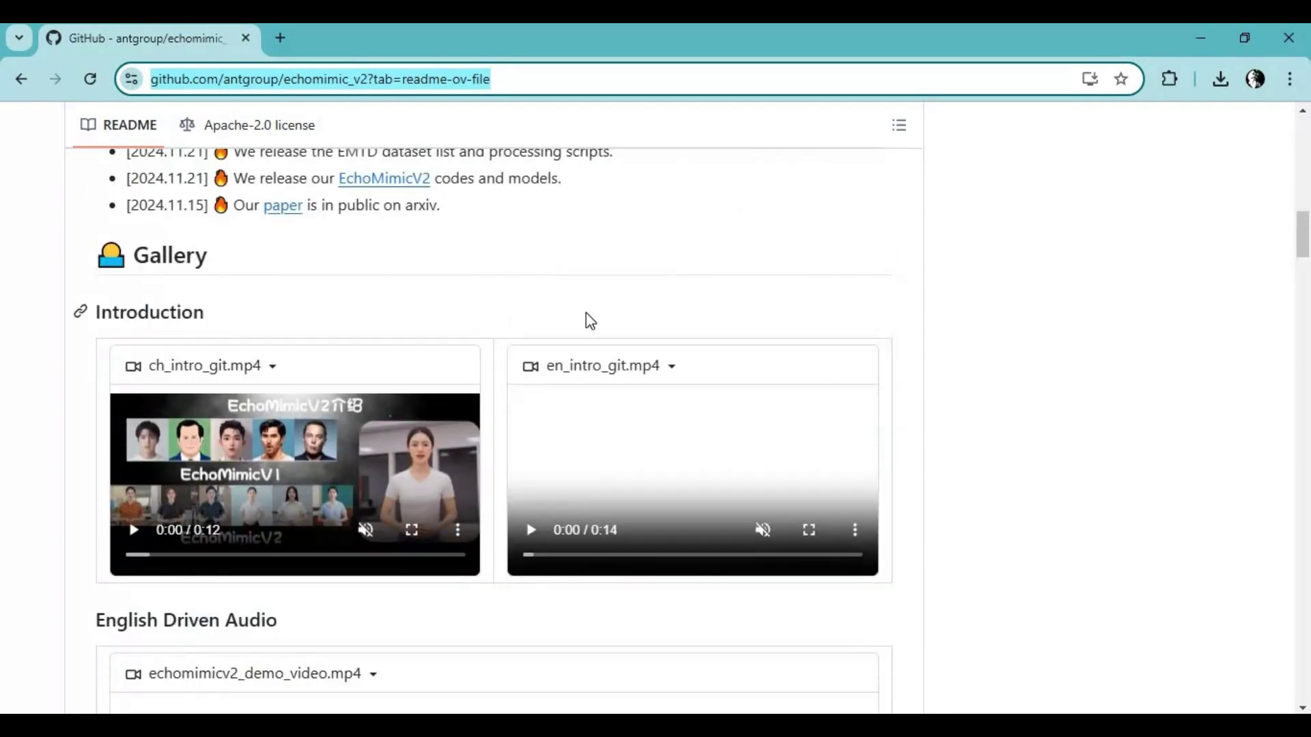
pyautogui.scroll(15, 591, 309)
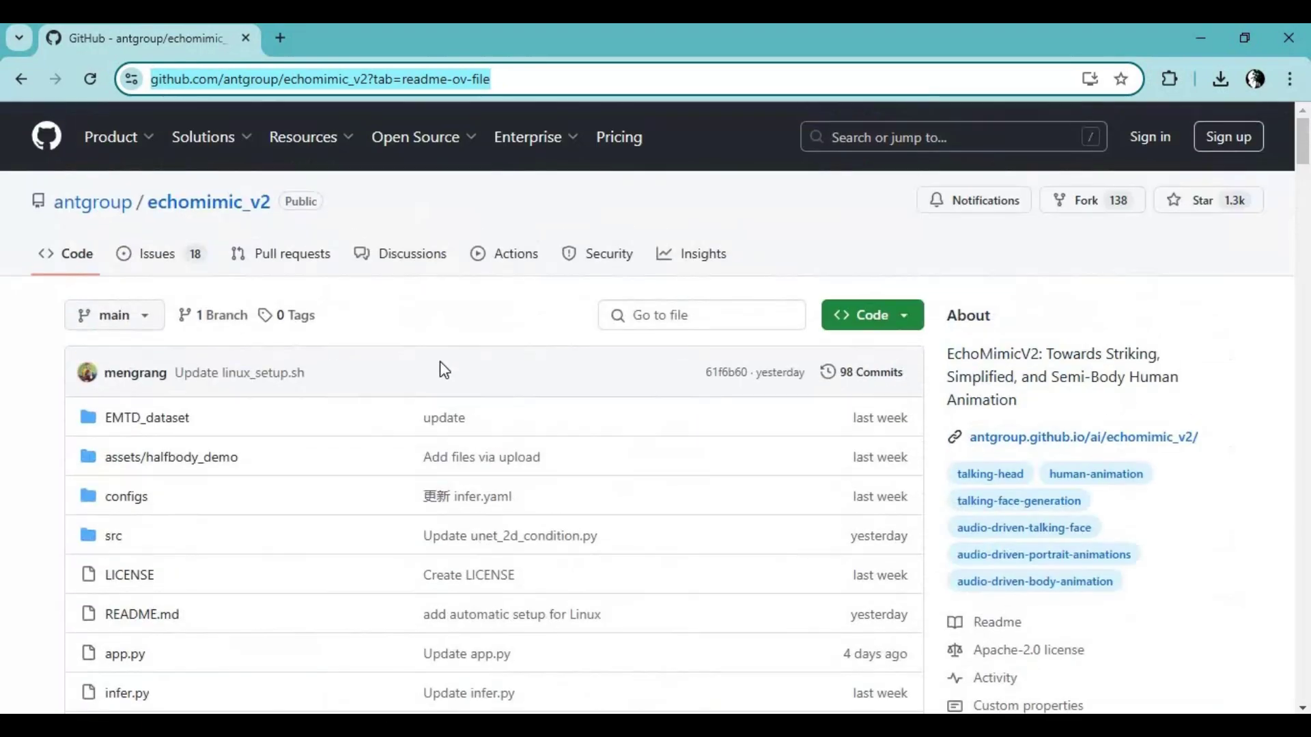
# Download the repository as a ZIP and extract echomimic_v2-main.zip in place inside the echomimic_v2 folder
pyautogui.click(905, 315)
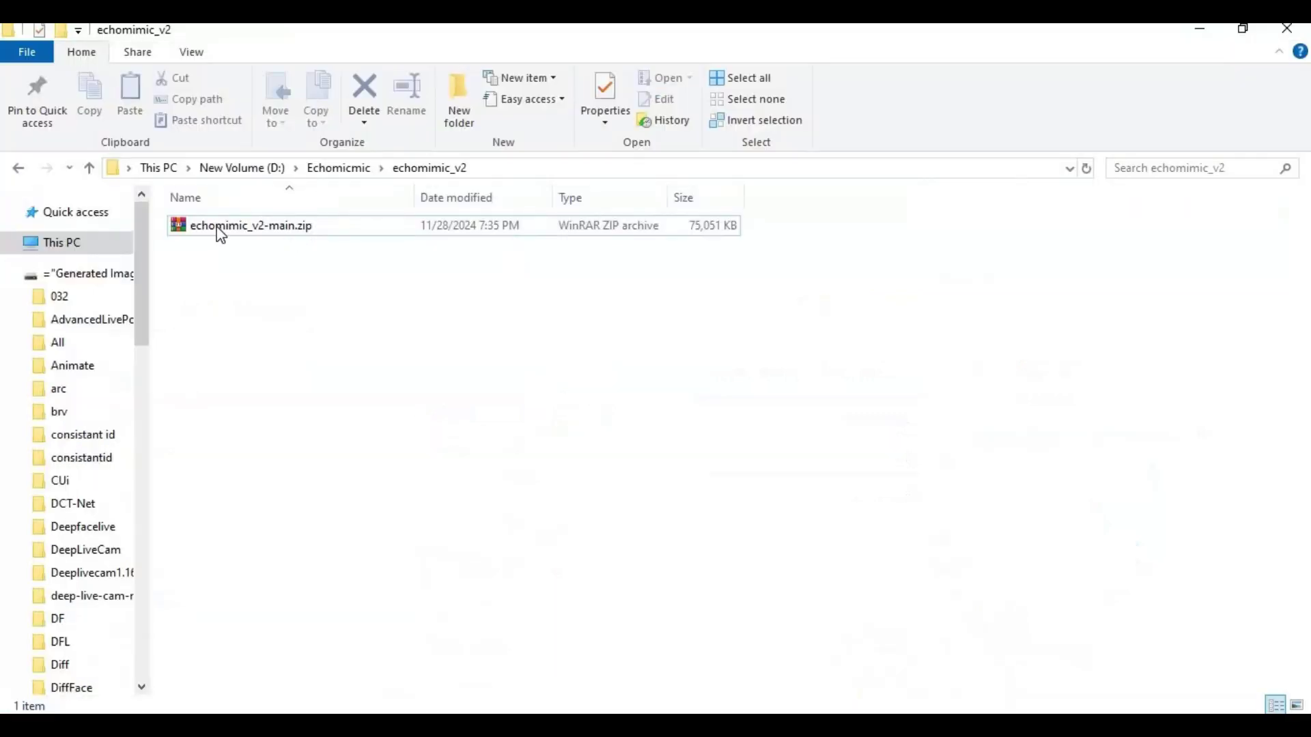
pyautogui.rightClick(221, 236)
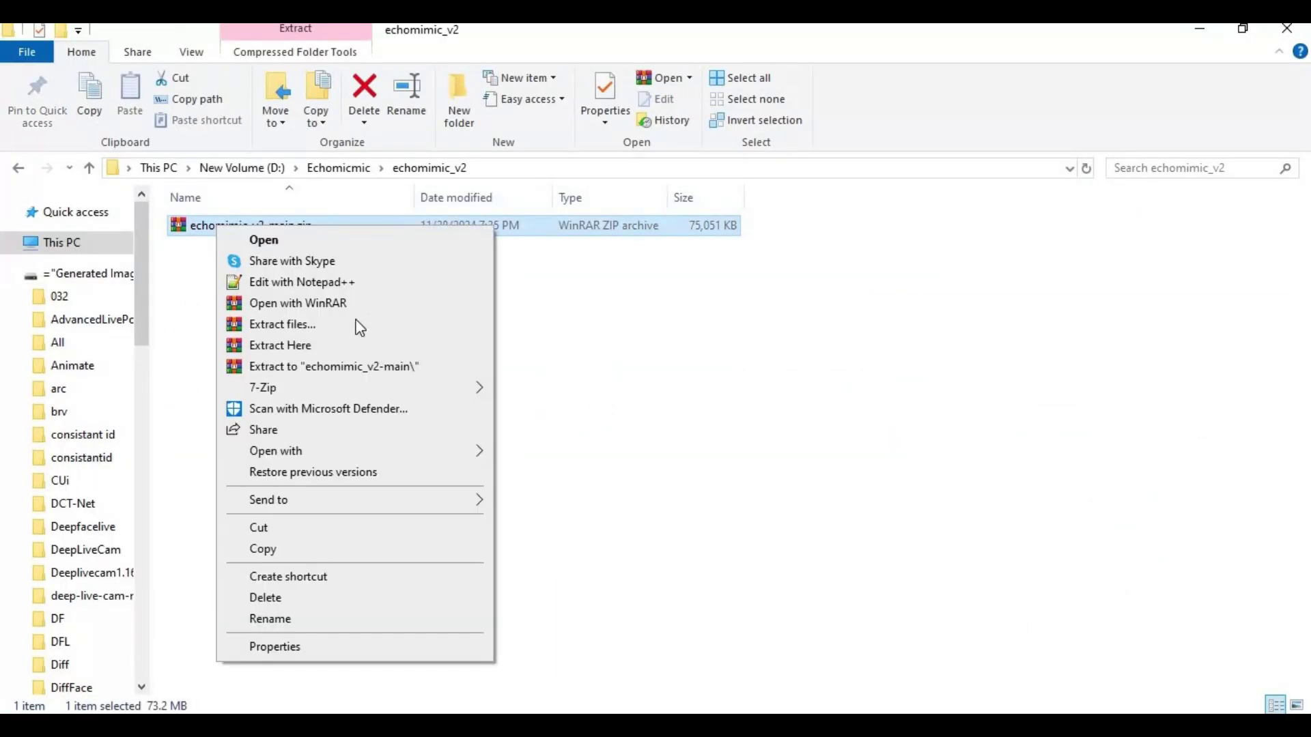
pyautogui.click(338, 345)
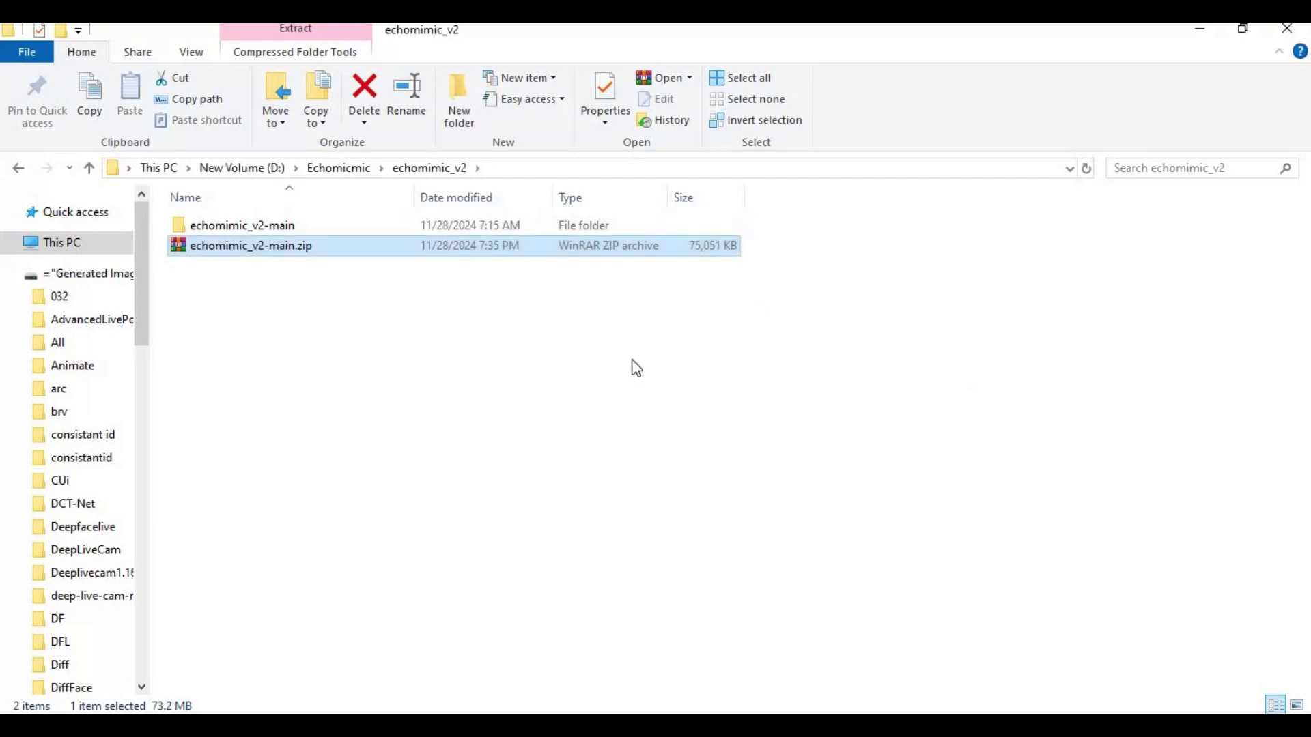
# Open the extracted echomimic_v2-main folder and start a command prompt (cmd) in it
pyautogui.doubleClick(240, 227)
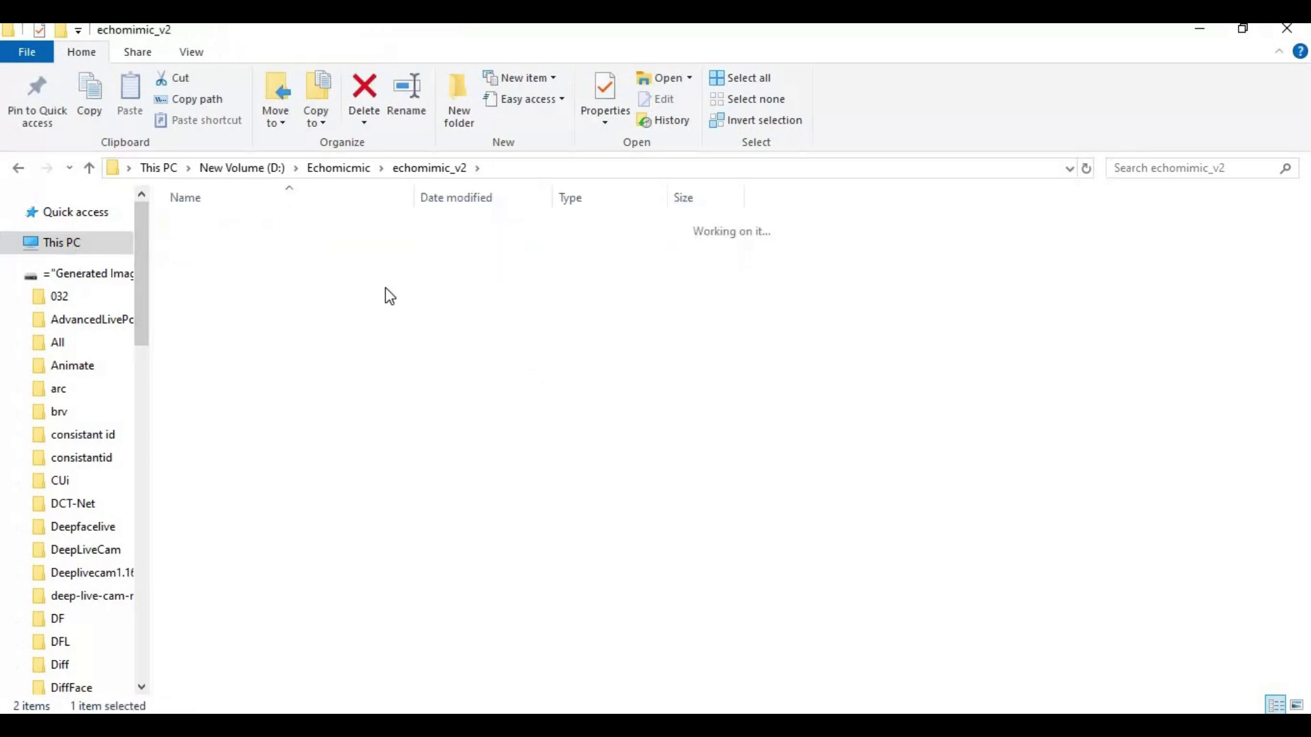
pyautogui.click(638, 168)
pyautogui.write('cmd')
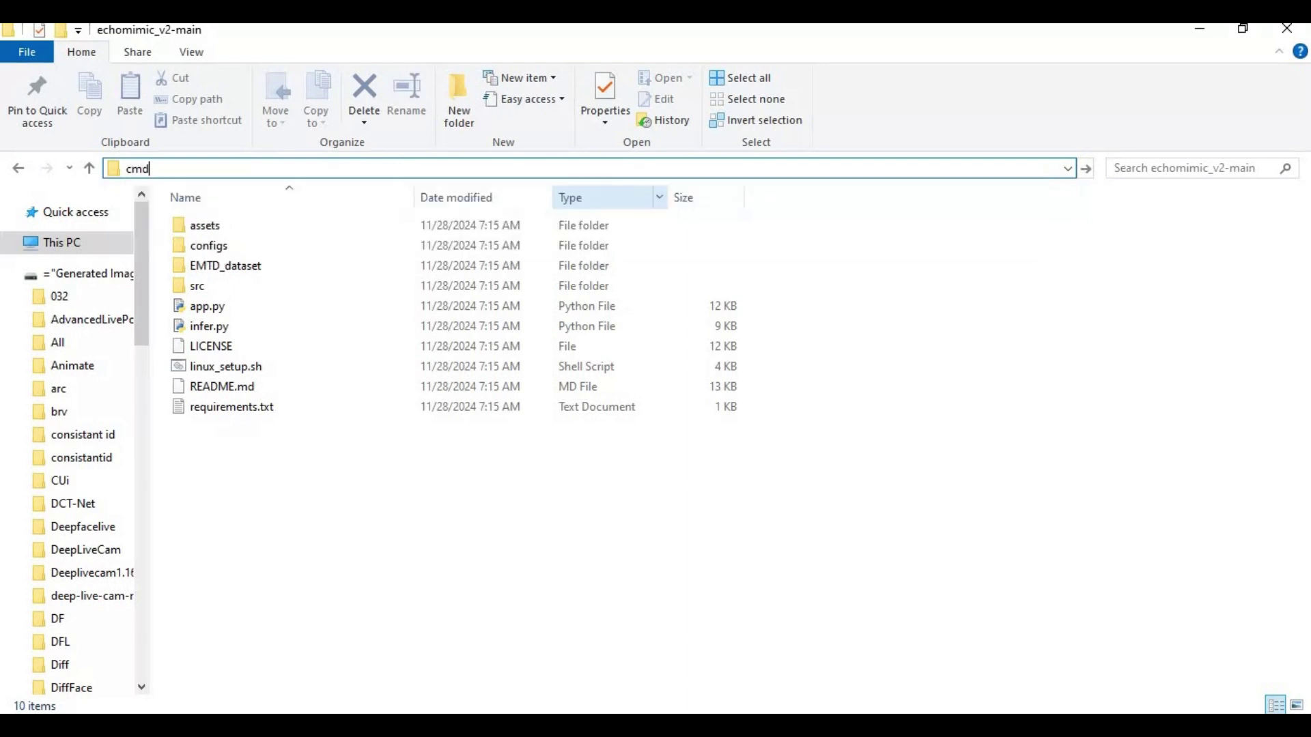
pyautogui.press('Return')
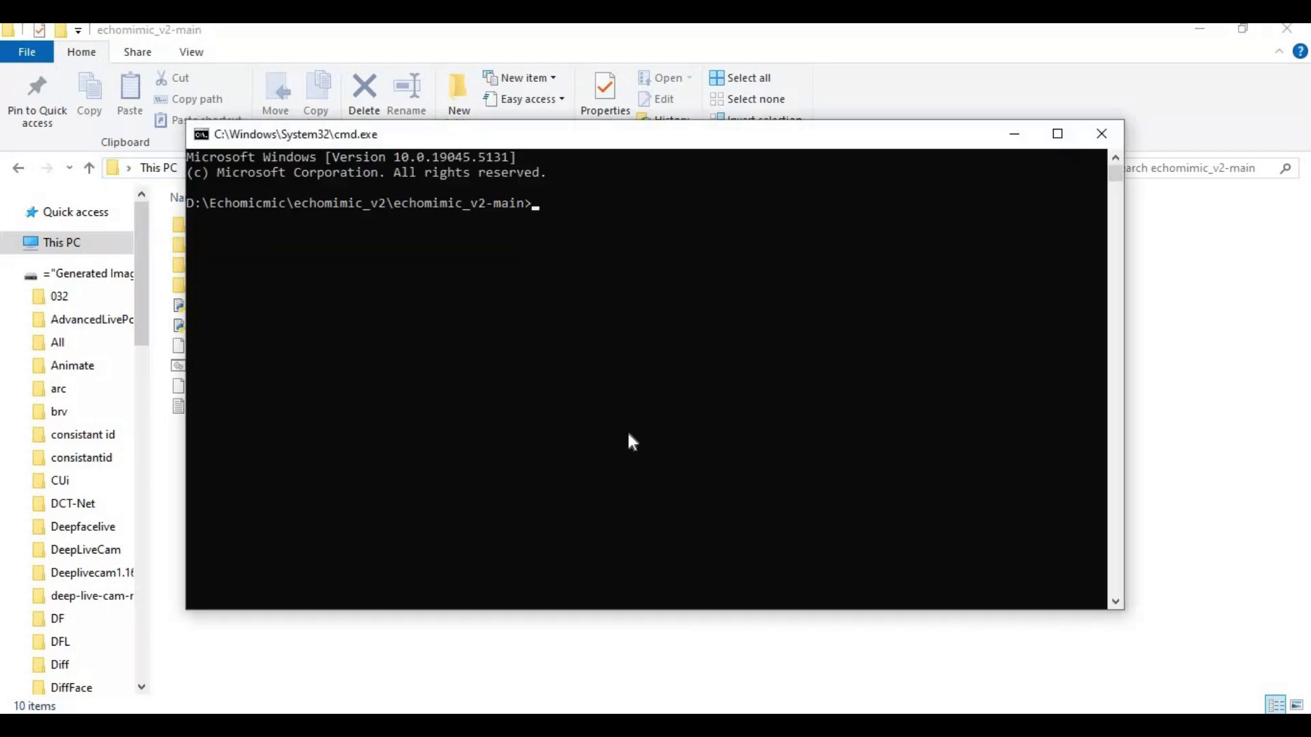
# Create a Python 3.10 virtual environment with "py -3.10 -m venv venv" and activate it with "venv\scripts\activate"
pyautogui.write('py -3.10 -m venv venv')
pyautogui.press('Return')
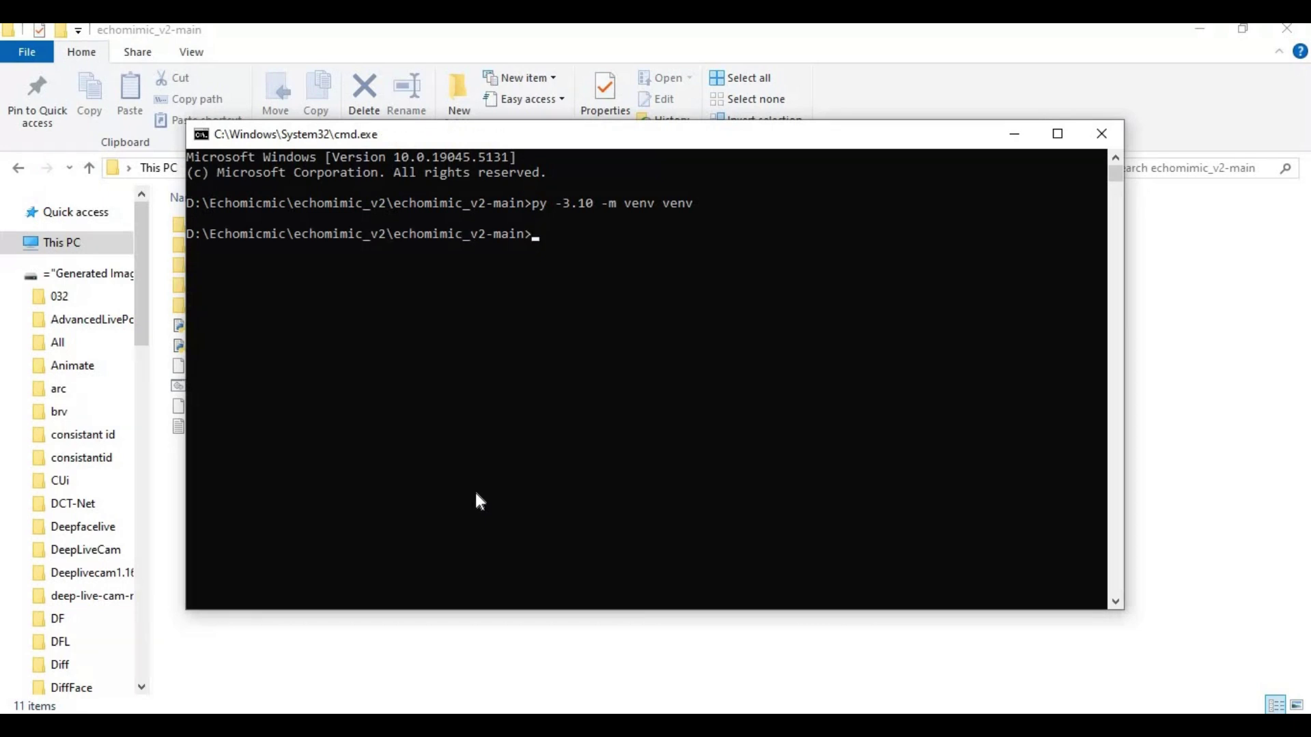
pyautogui.write('venv\\scripts\\activate')
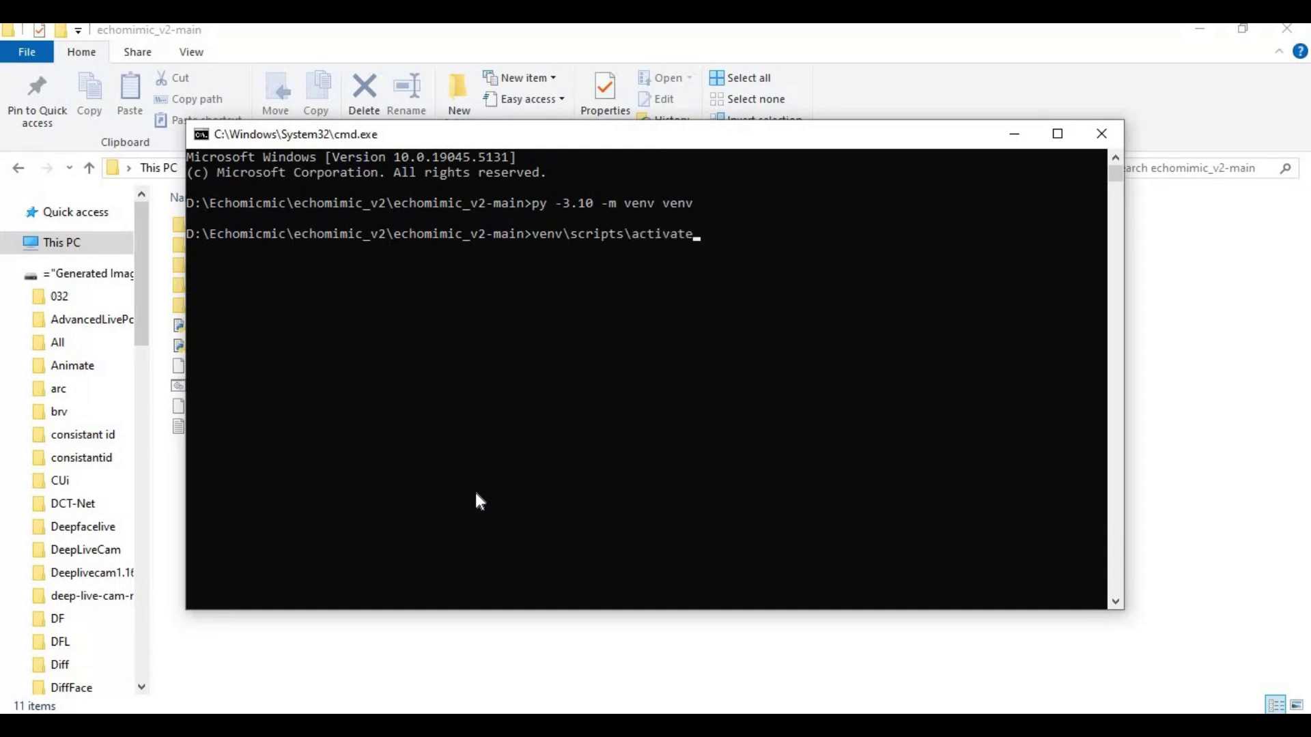
pyautogui.press('Return')
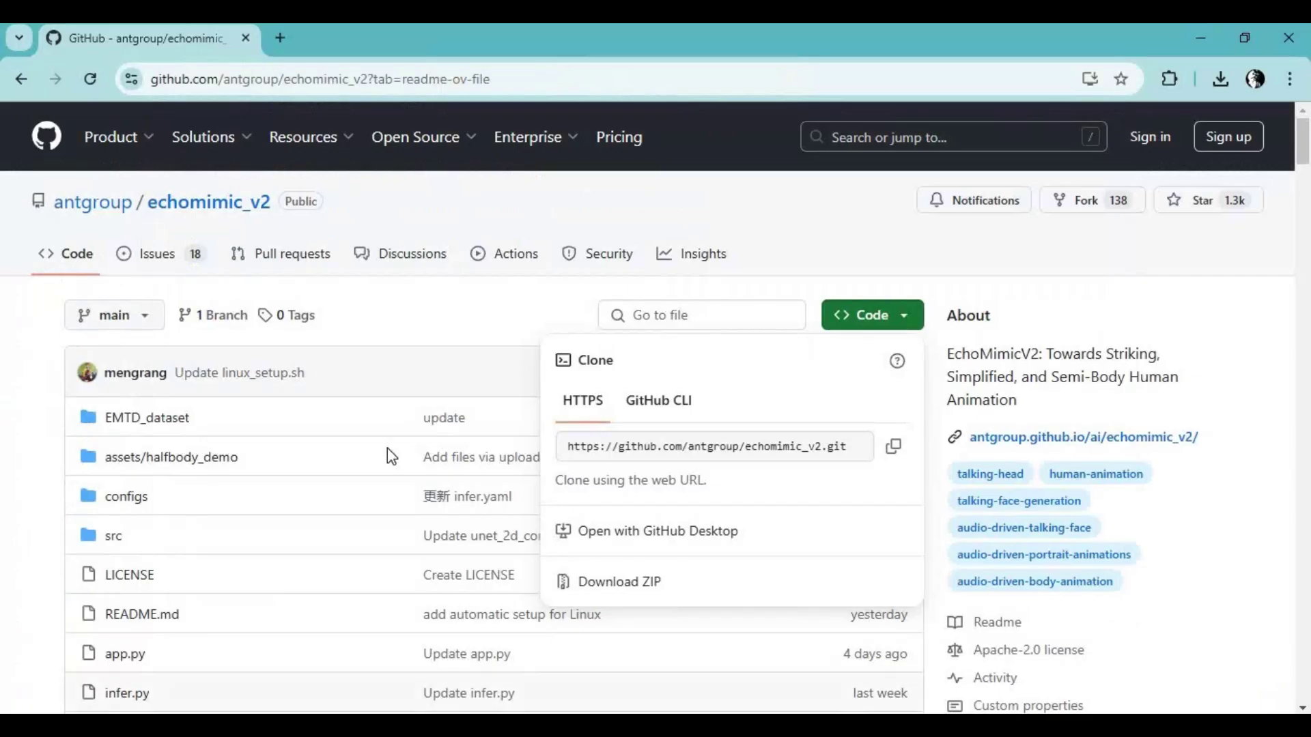
# Copy "pip install pip -U" from the README's pip package installation block and run it in the command prompt
pyautogui.scroll(-10, 390, 473)
pyautogui.scroll(-15, 390, 476)
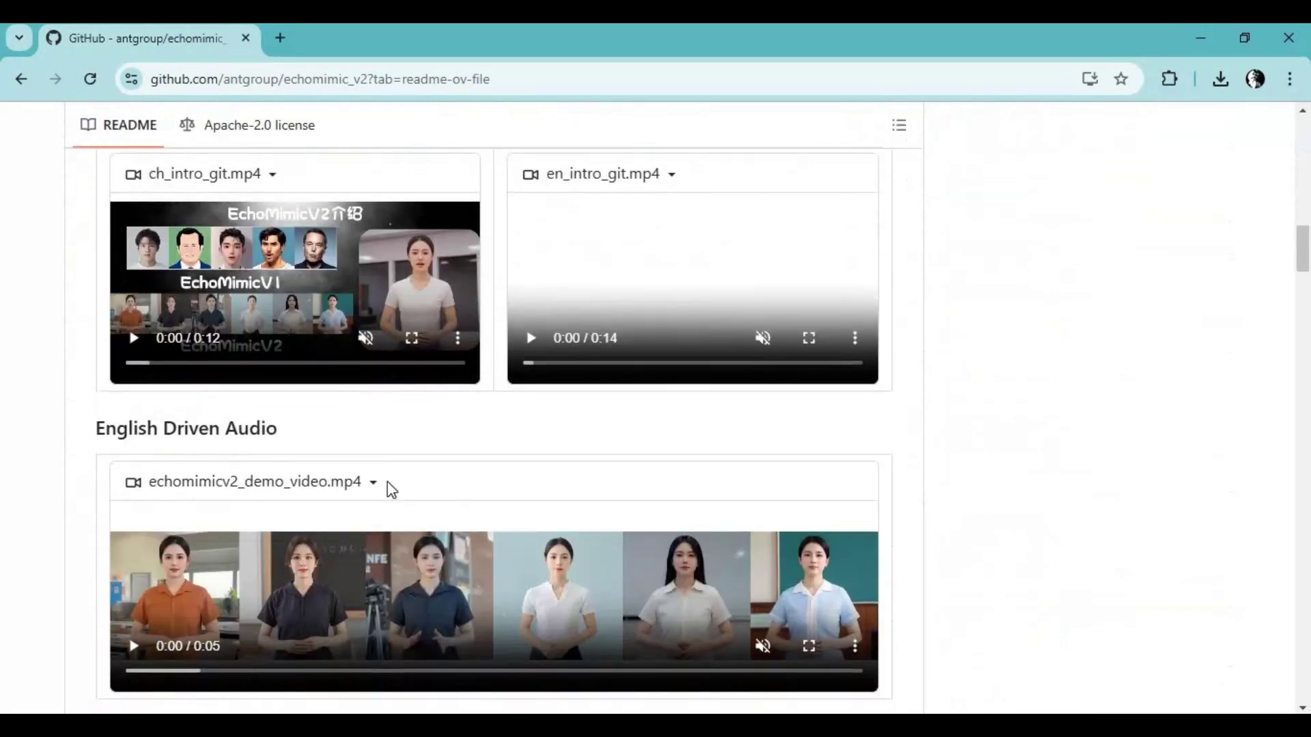
pyautogui.scroll(-3, 386, 491)
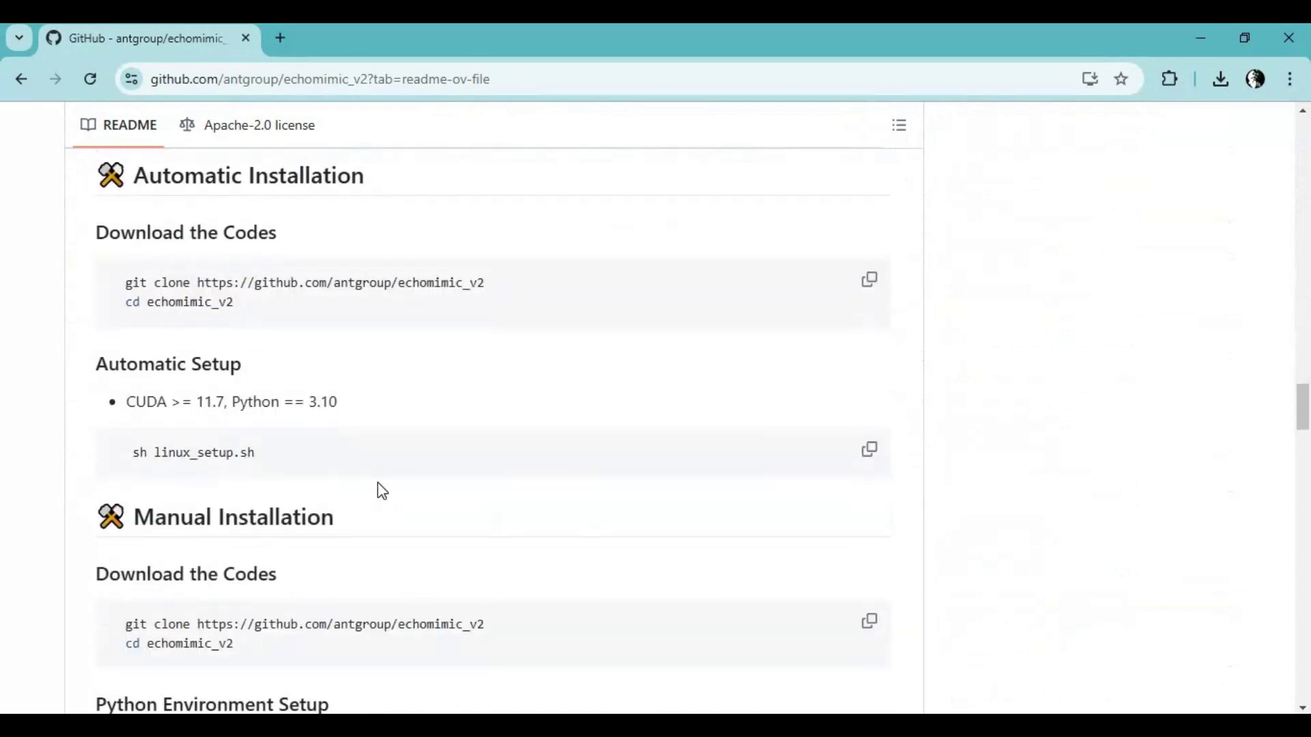
pyautogui.scroll(-3, 338, 505)
pyautogui.scroll(-5, 337, 498)
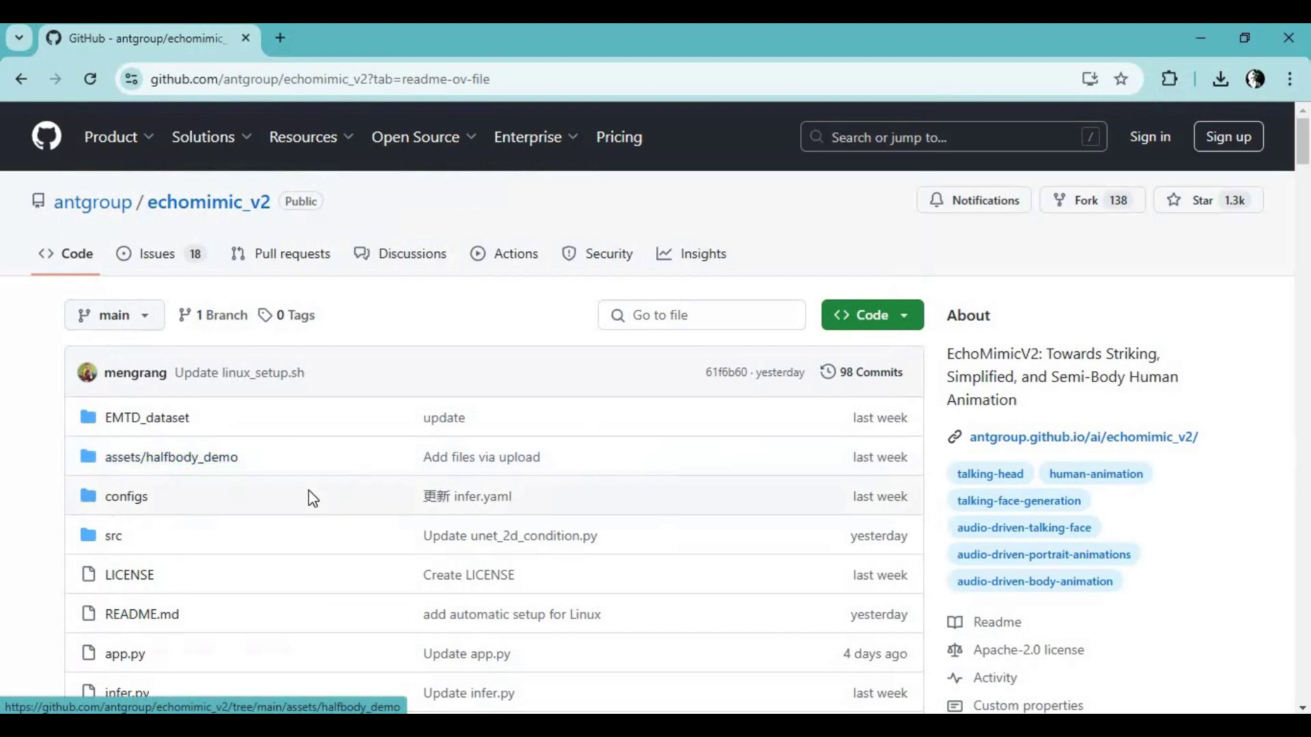
pyautogui.scroll(-20, 311, 496)
pyautogui.scroll(-10, 307, 495)
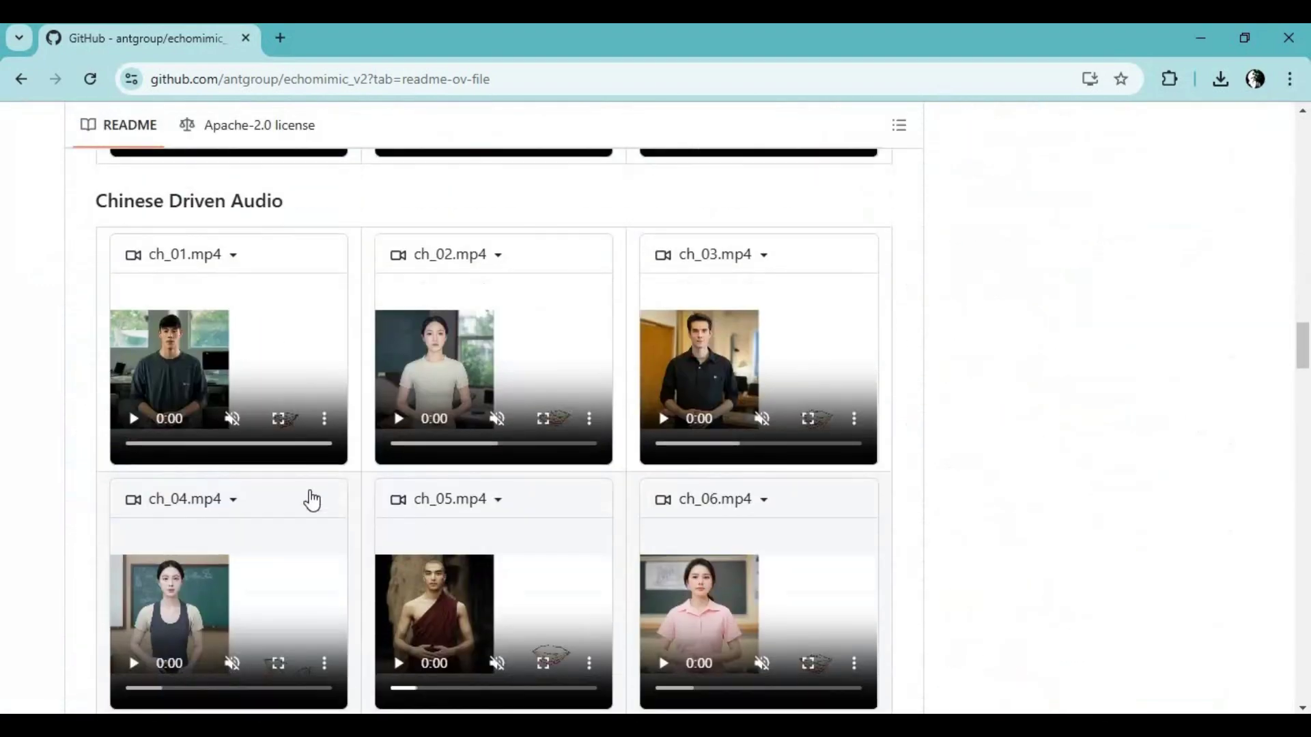
pyautogui.scroll(-5, 298, 478)
pyautogui.scroll(-3, 293, 473)
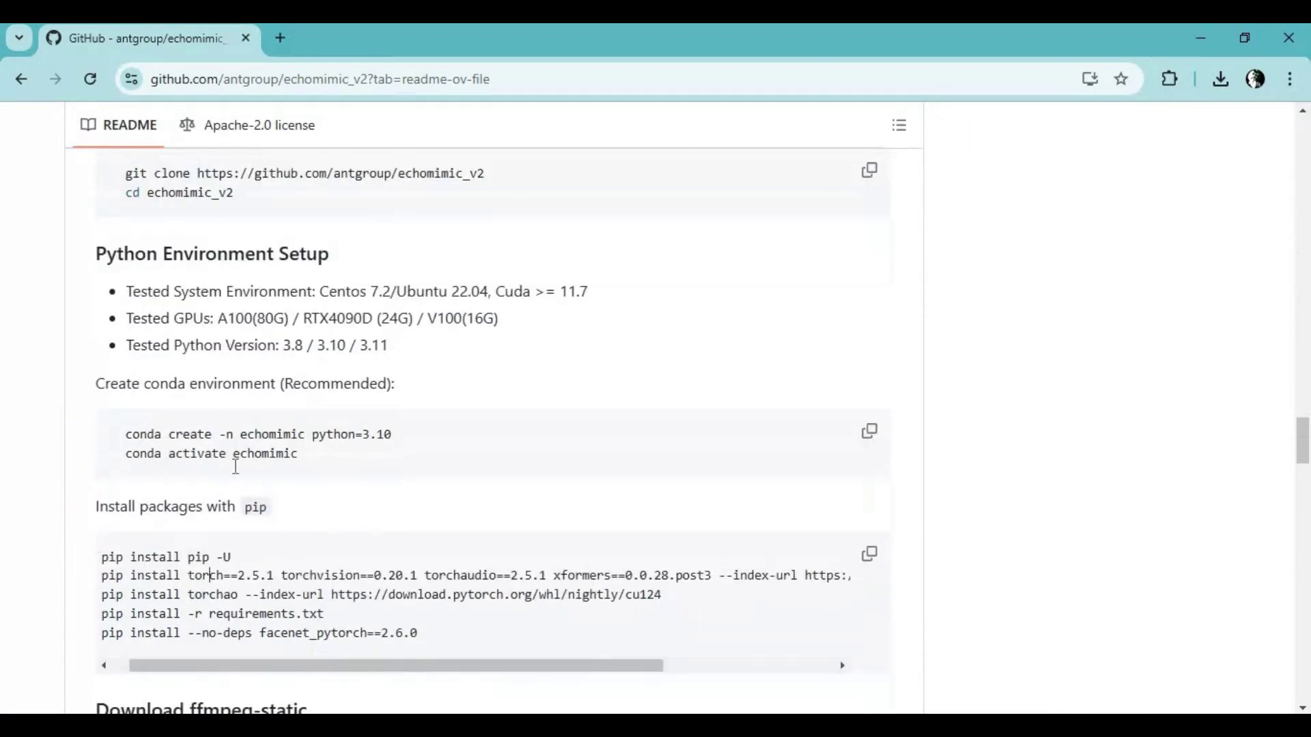
pyautogui.doubleClick(172, 430)
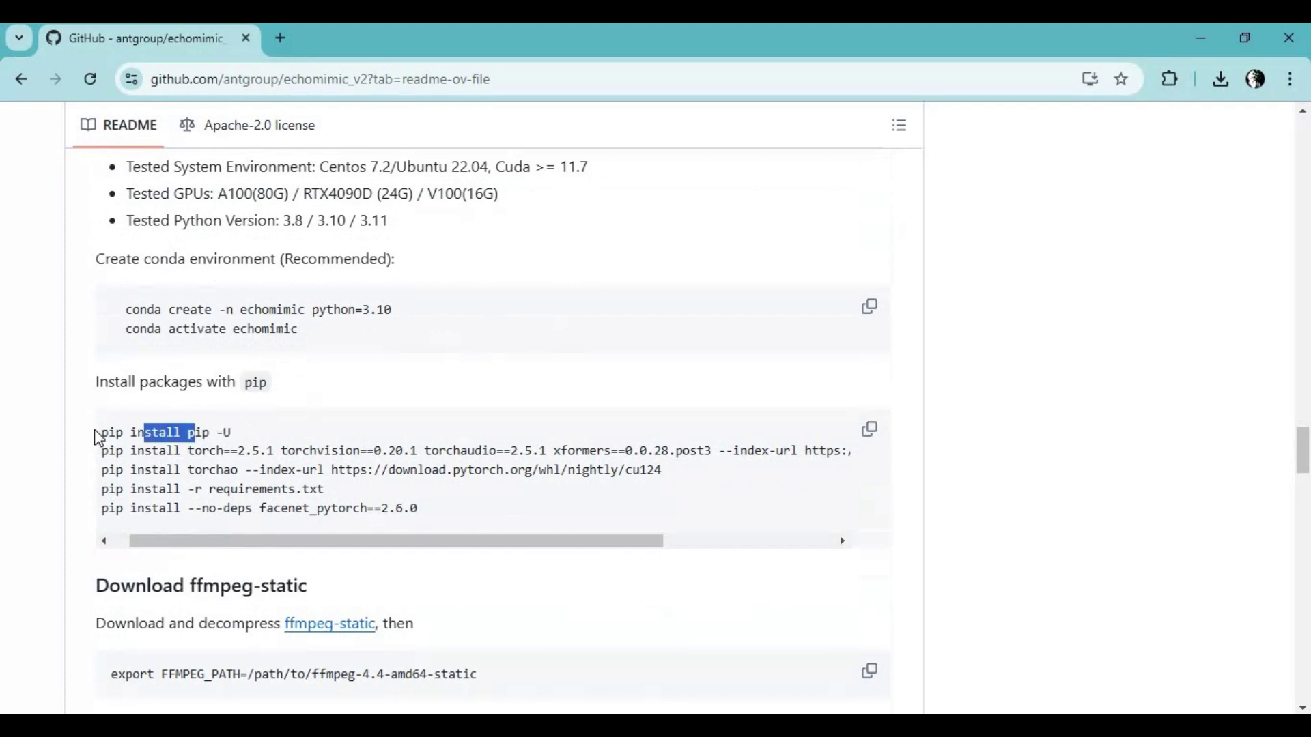
pyautogui.hscroll(-1, 176, 428)
pyautogui.click(176, 429)
pyautogui.tripleClick(176, 431)
pyautogui.rightClick(174, 433)
pyautogui.click(211, 453)
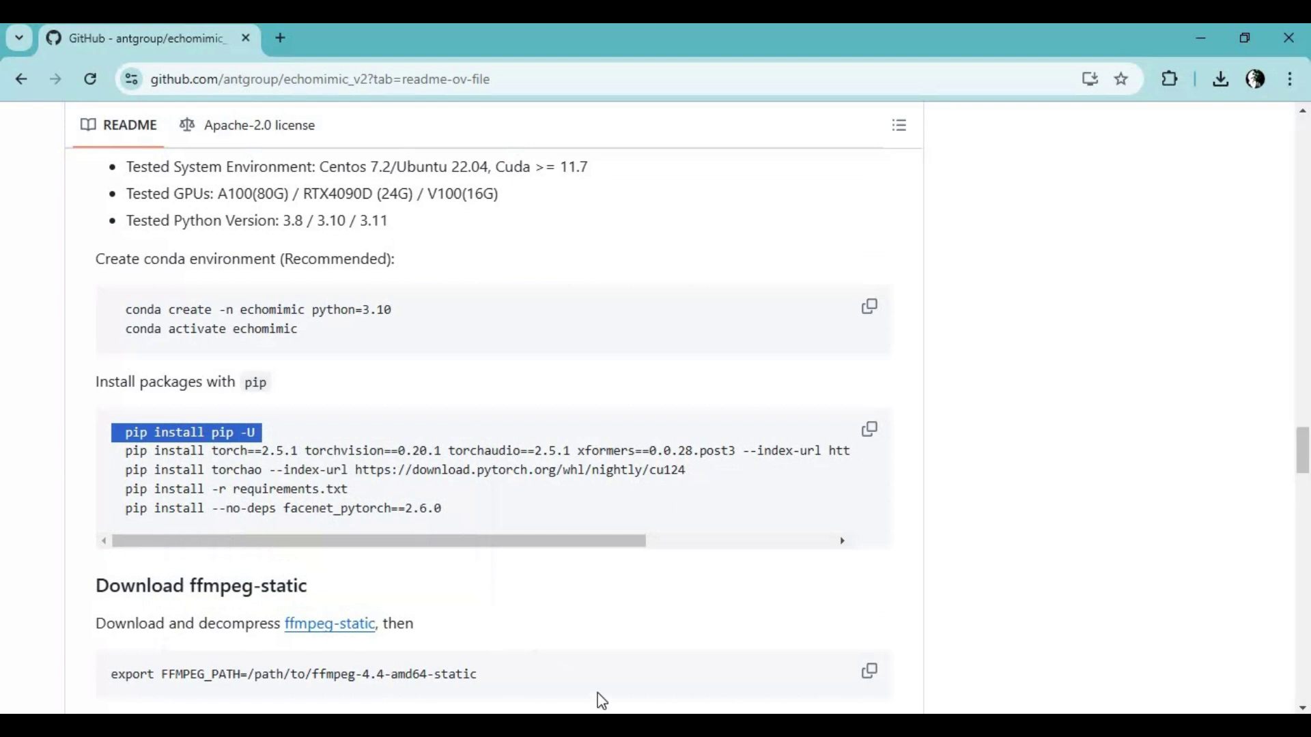
pyautogui.hotkey('alt', 'Tab')
pyautogui.rightClick(495, 501)
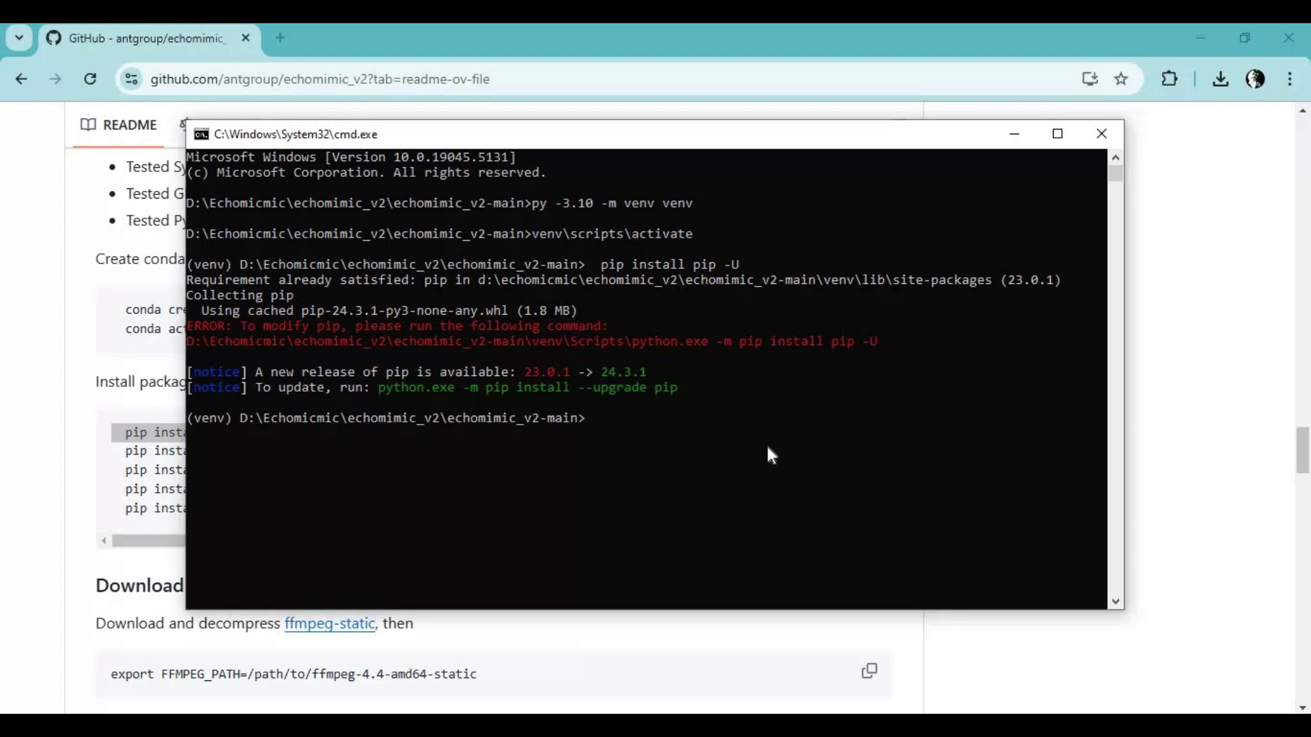
# Copy the suggested command "python.exe -m pip install --upgrade pip" from the console output and run it to upgrade pip
pyautogui.moveTo(689, 387); pyautogui.dragTo(380, 388)
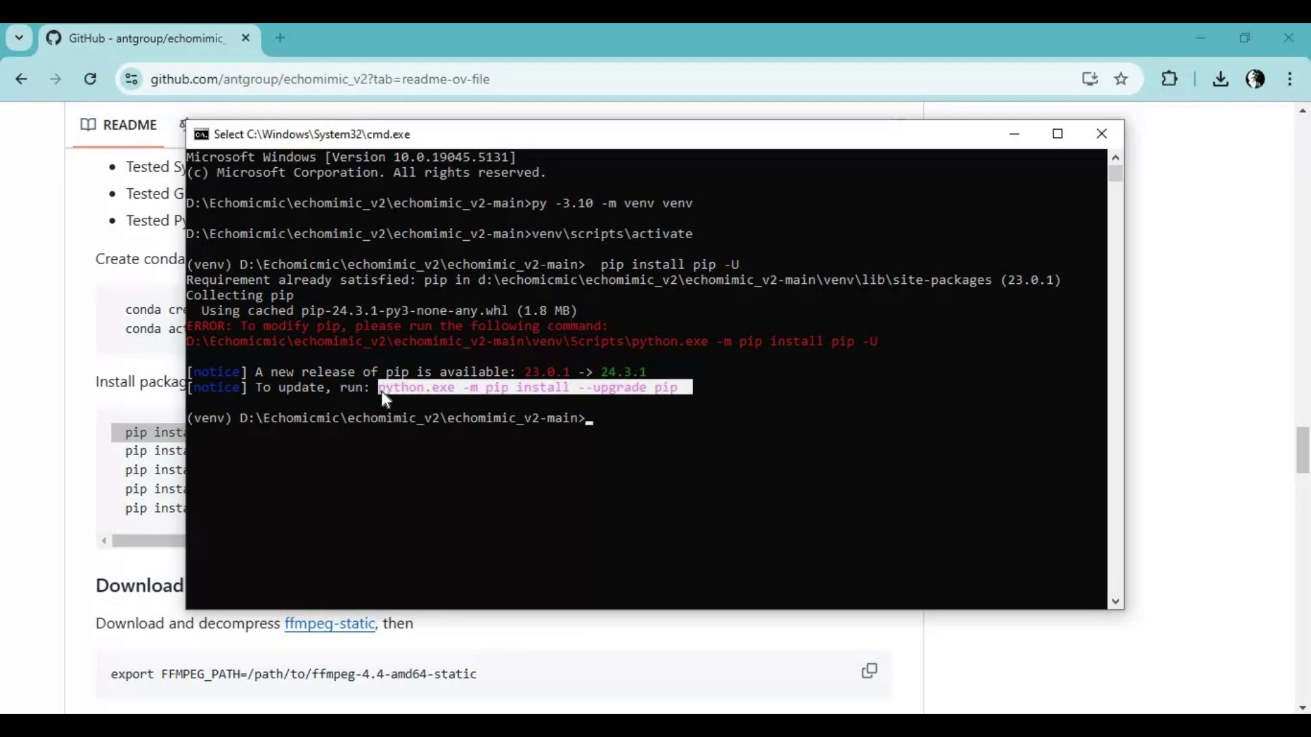
pyautogui.rightClick(446, 497)
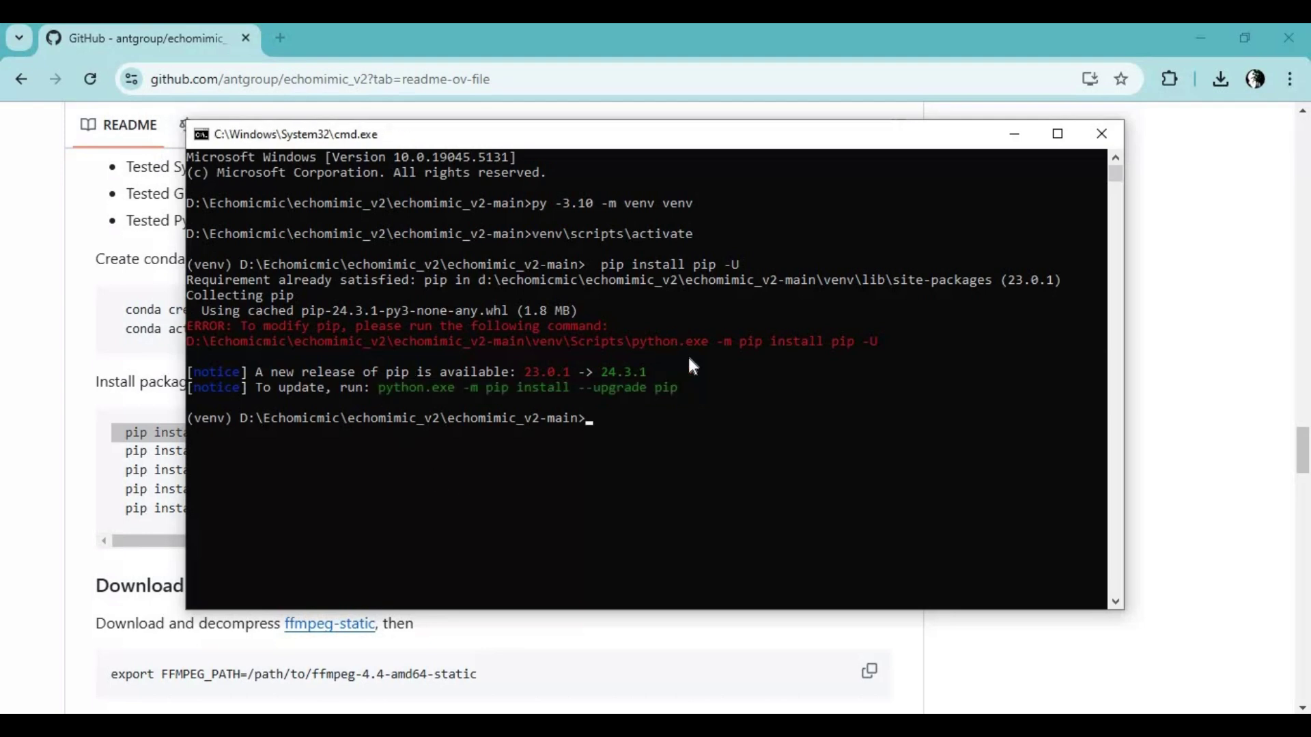
pyautogui.rightClick(629, 545)
pyautogui.press('Return')
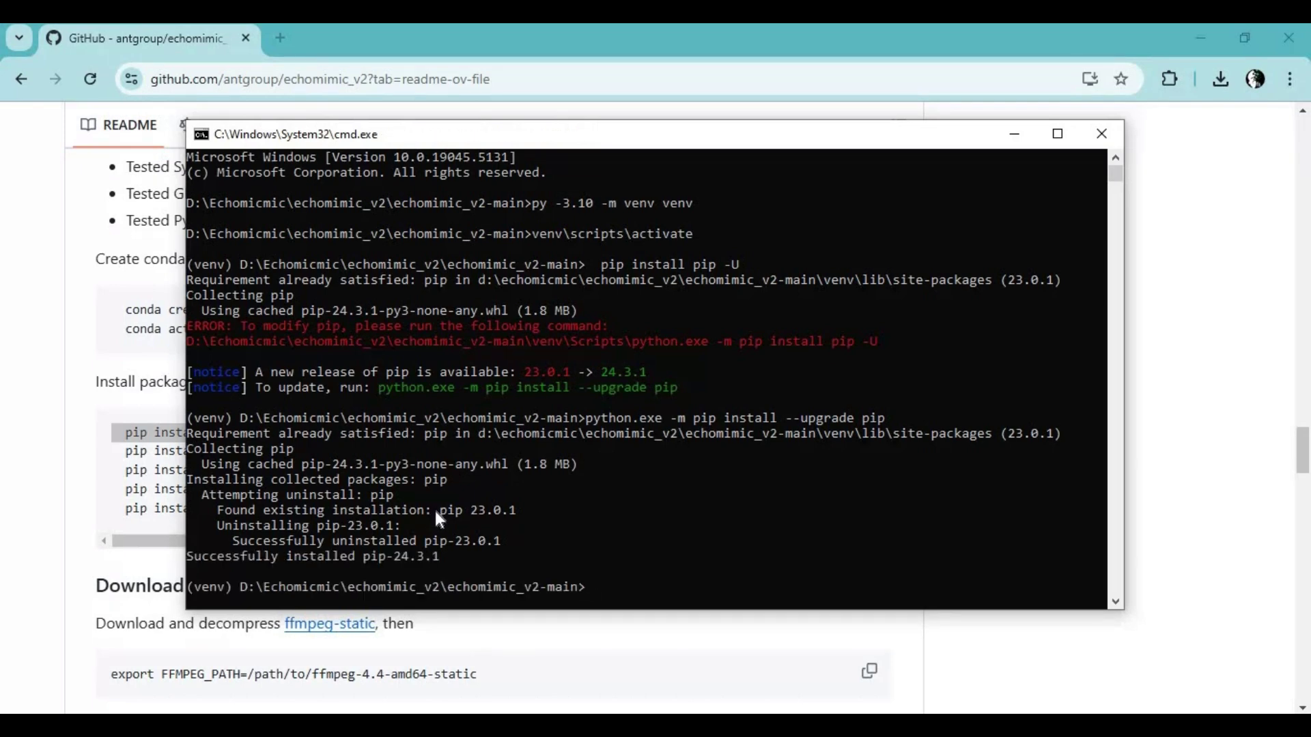
# Copy the README's torch==2.5.1, torchvision==0.20.1, torchaudio==2.5.1 and xformers==0.0.28.post3 install command with the cu124 index URL, and paste it into the command prompt
pyautogui.click(21, 474)
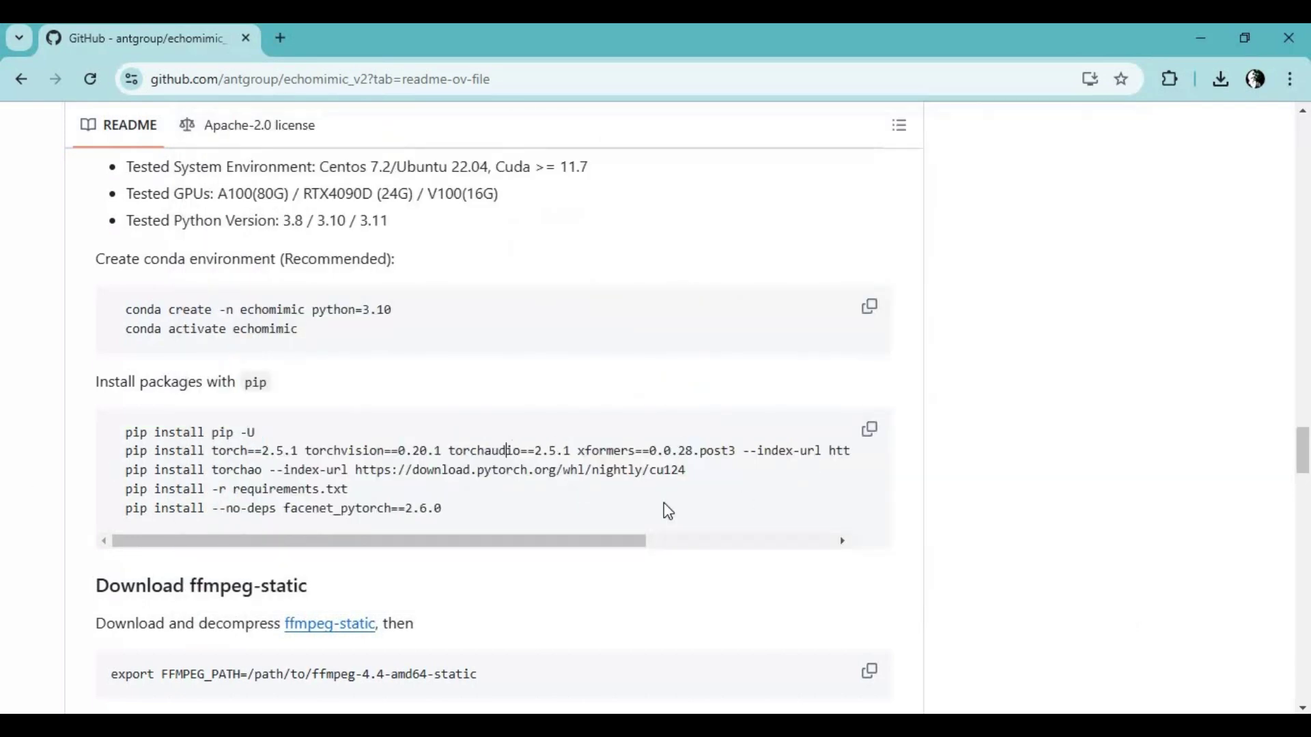
pyautogui.moveTo(599, 546); pyautogui.dragTo(859, 548)
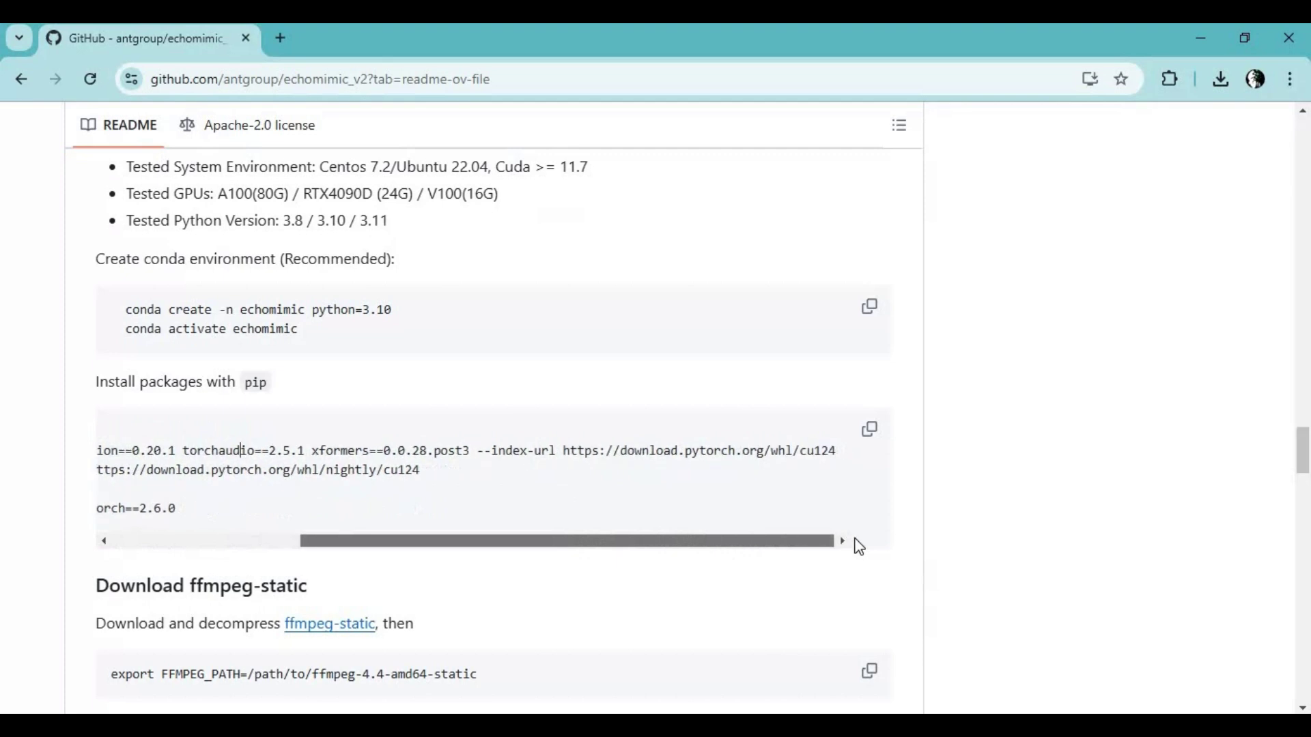
pyautogui.moveTo(834, 451); pyautogui.dragTo(711, 445)
pyautogui.tripleClick(702, 445)
pyautogui.rightClick(704, 447)
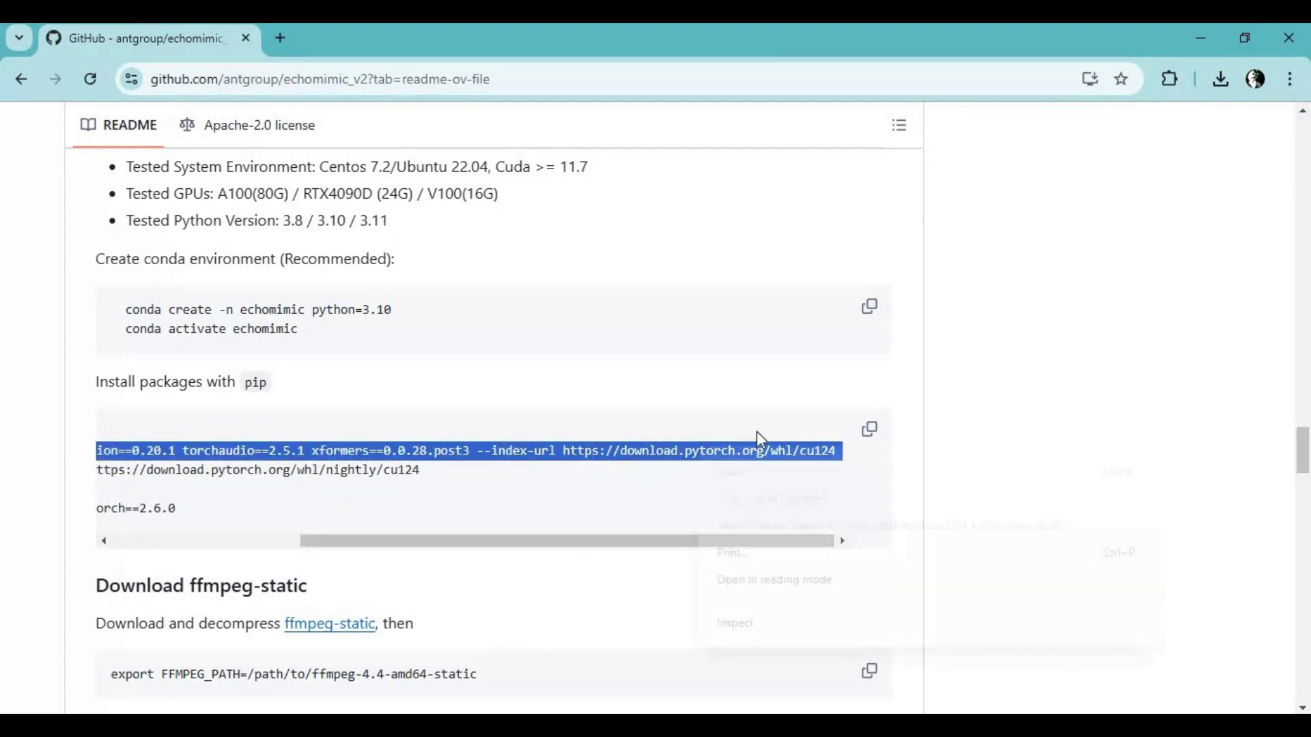
pyautogui.click(738, 484)
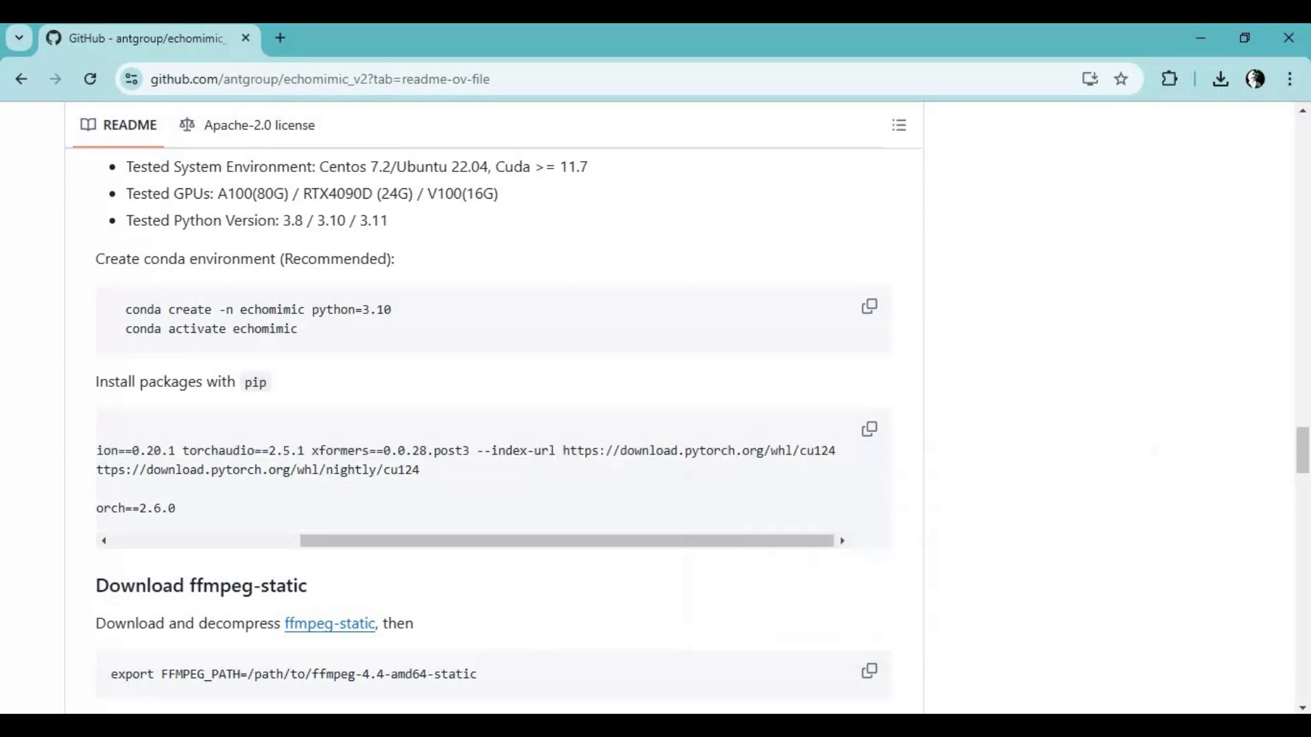
pyautogui.hotkey('alt', 'Tab')
pyautogui.hotkey('ctrl', 'v')
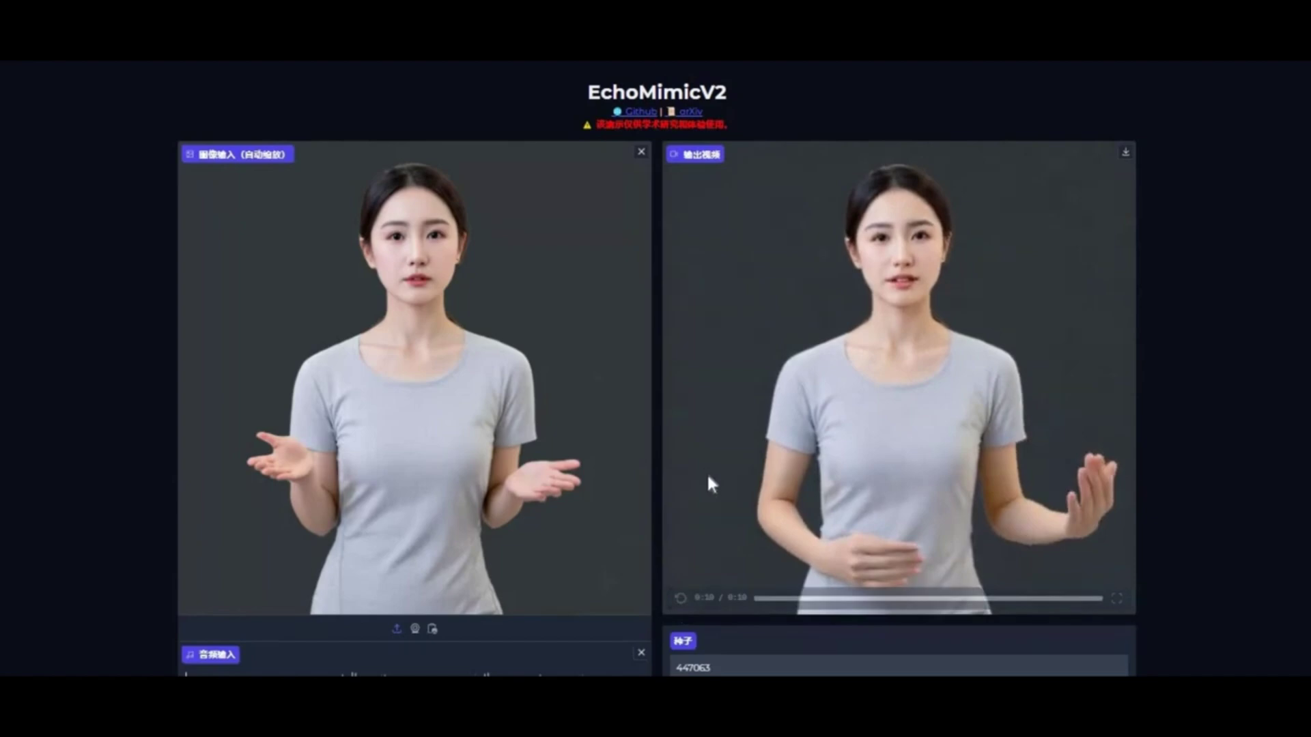
pyautogui.scroll(-3, 709, 475)
pyautogui.scroll(-2, 714, 486)
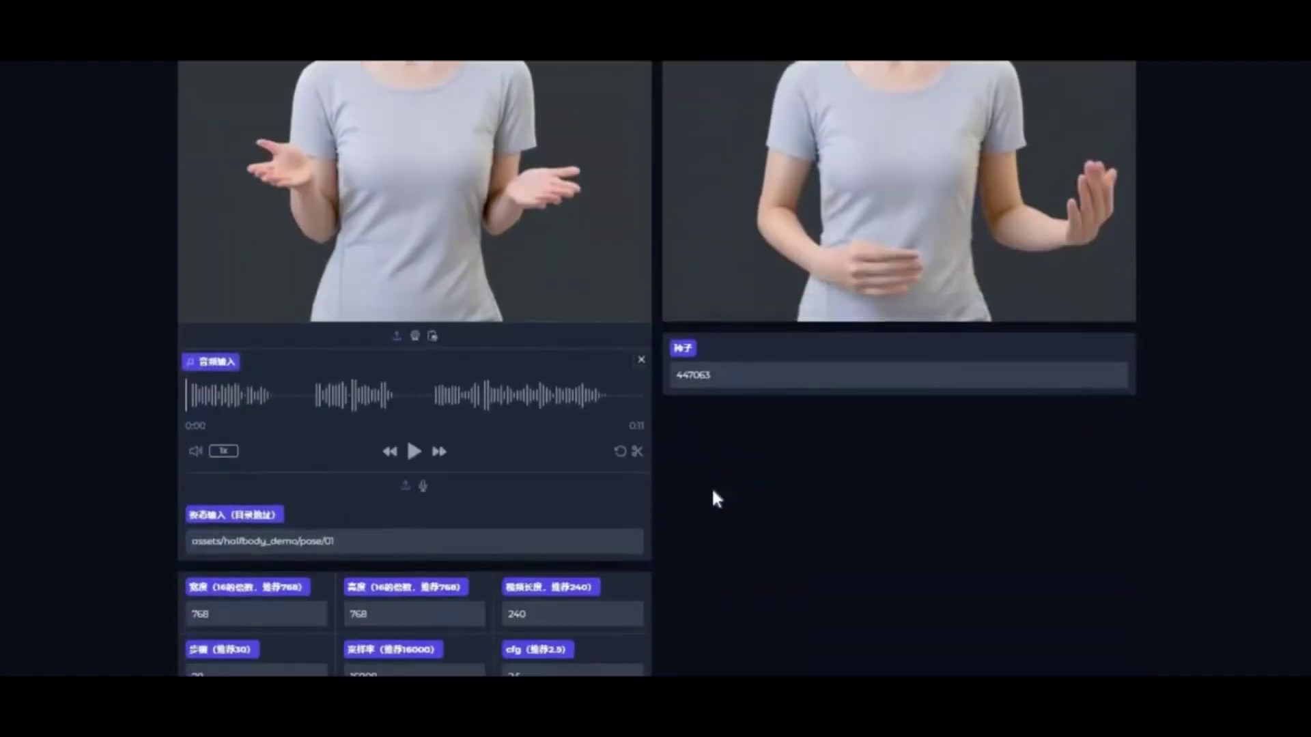
# Look through the EchoMimicV2 web interface, including its generation settings and the preset character and audio examples
pyautogui.scroll(-10, 712, 491)
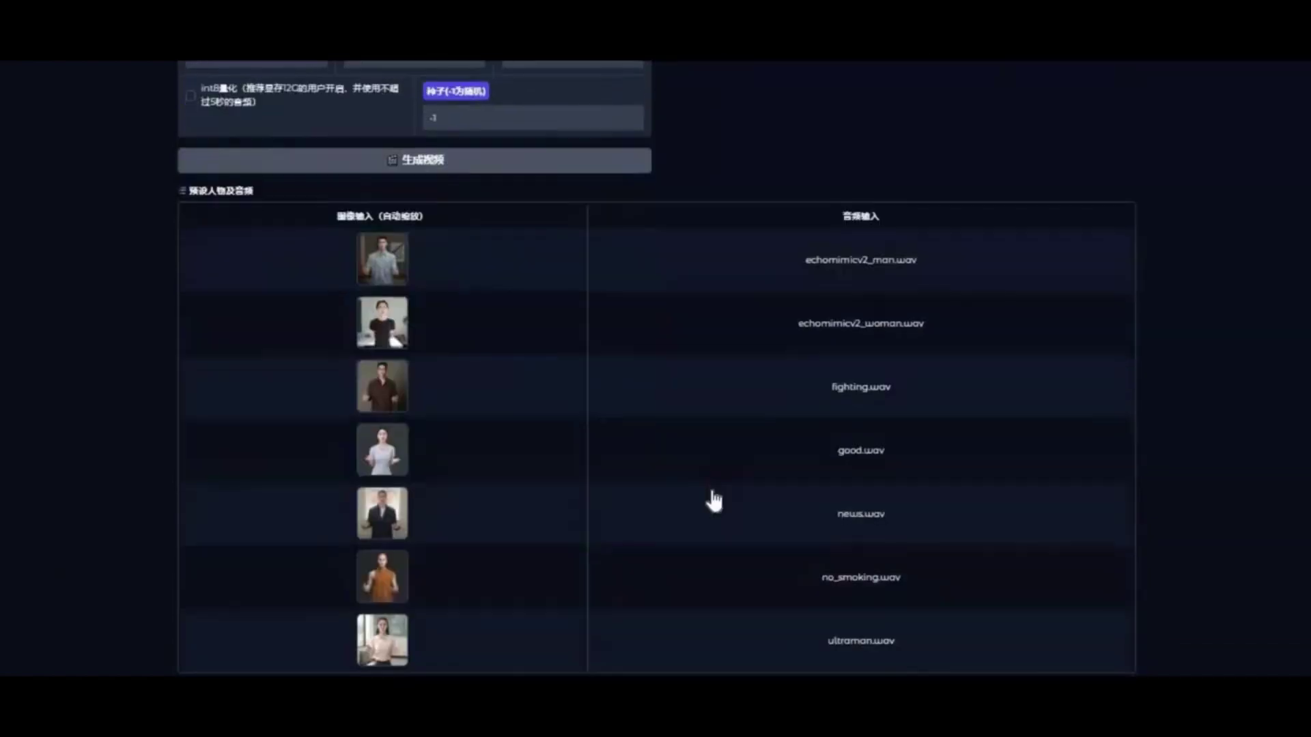
pyautogui.scroll(-1, 714, 500)
pyautogui.scroll(15, 714, 492)
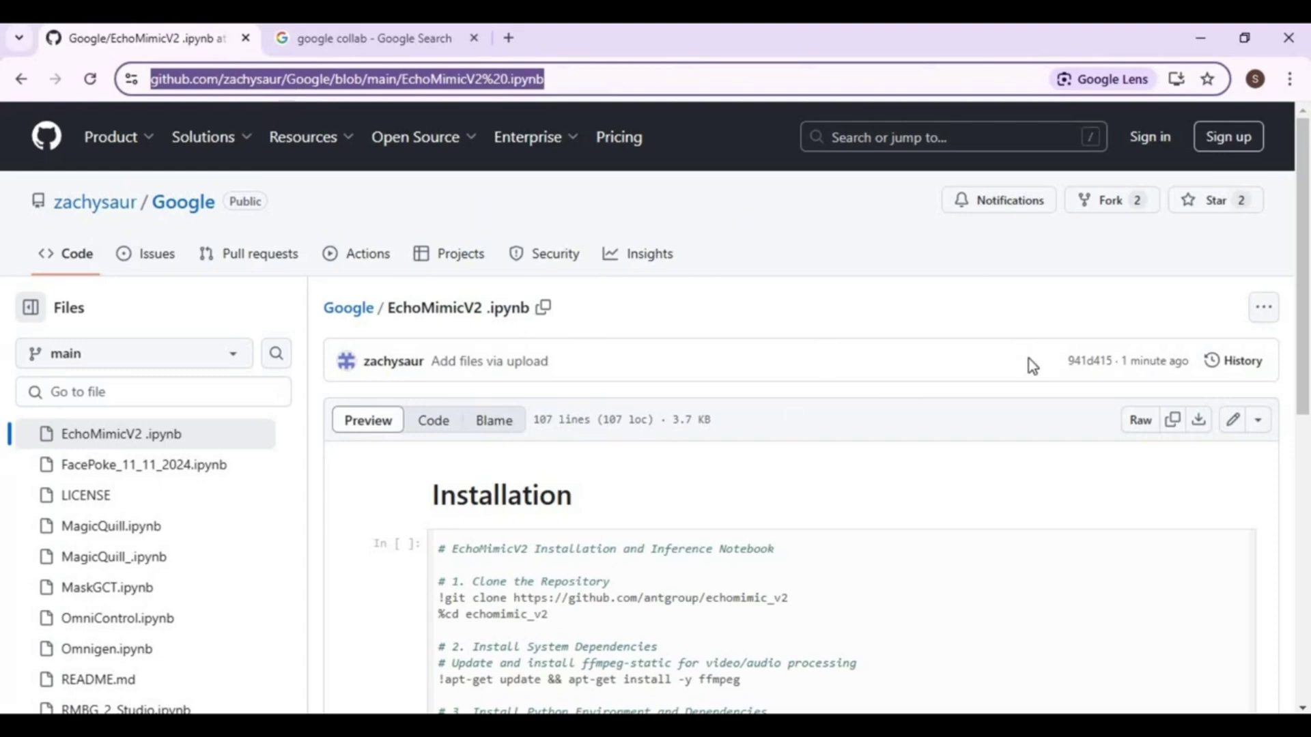
# Review the EchoMimicV2 notebook on GitHub, open Google Colab from the search results and create a new notebook
pyautogui.scroll(-7, 1030, 360)
pyautogui.scroll(6, 1029, 360)
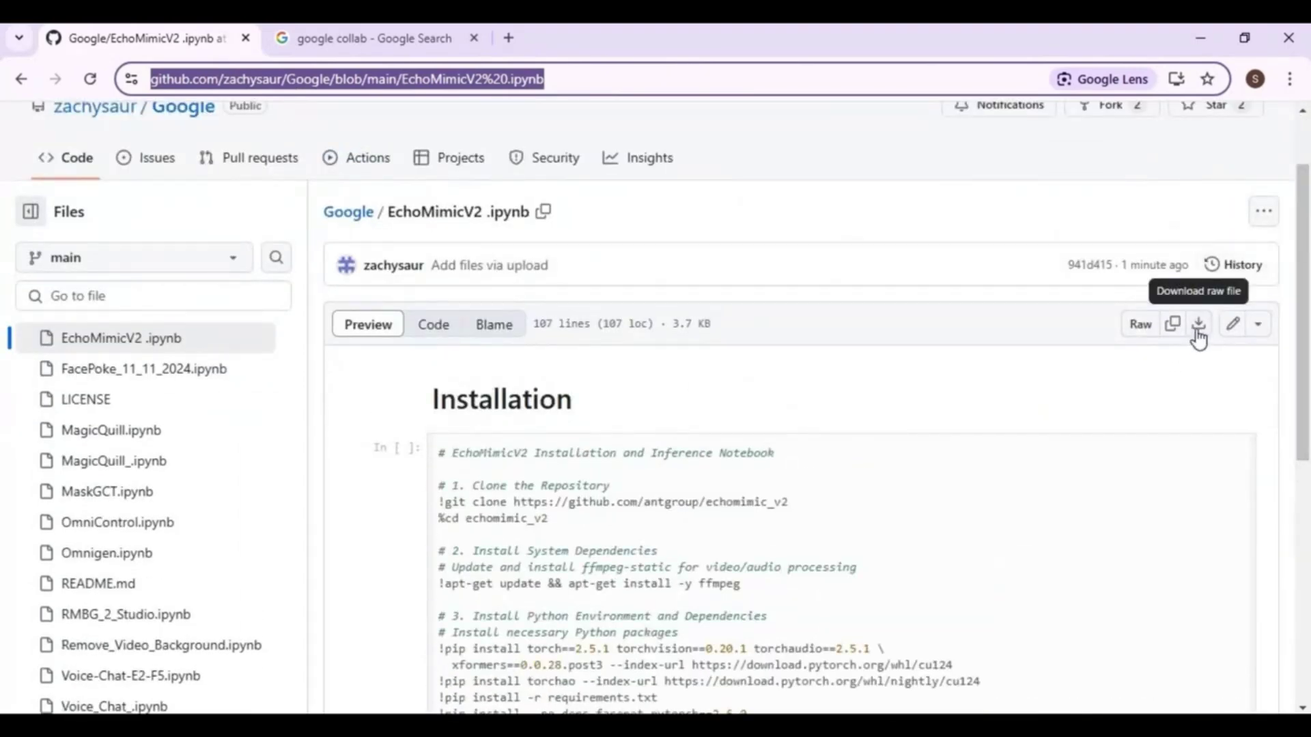
pyautogui.click(385, 35)
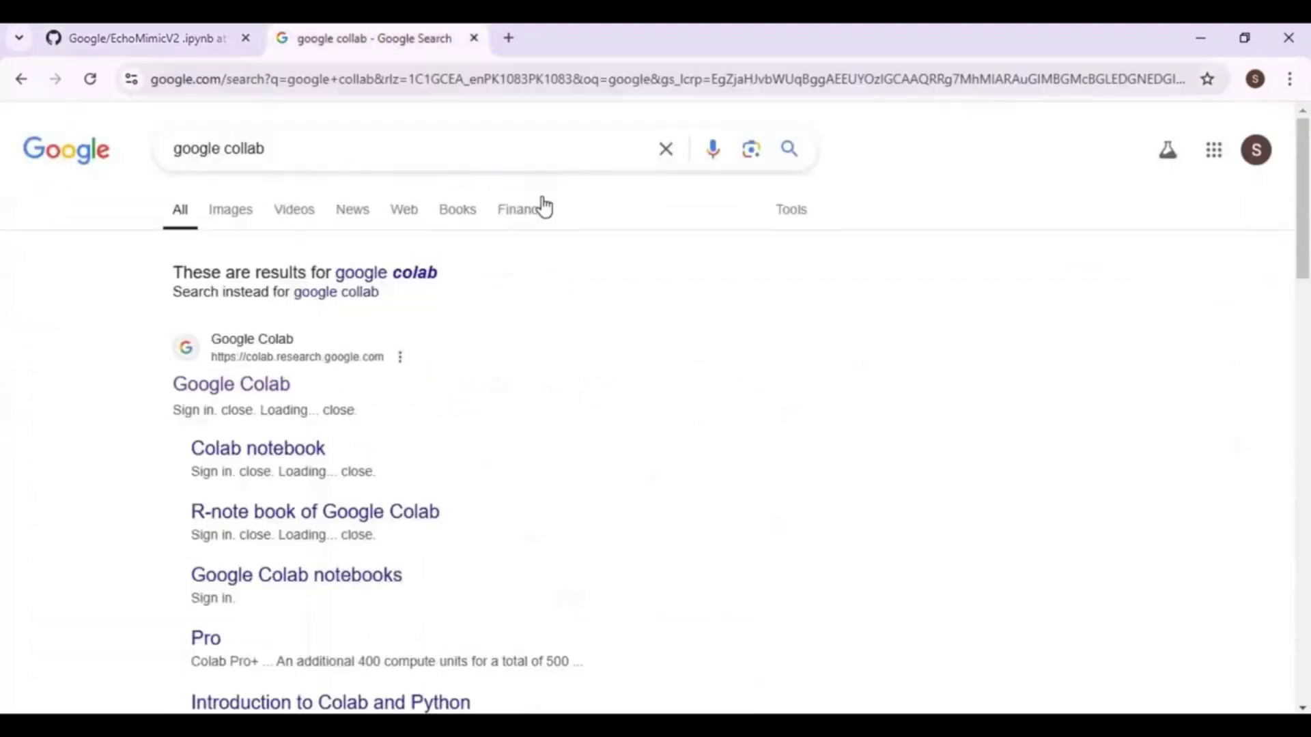
pyautogui.click(218, 393)
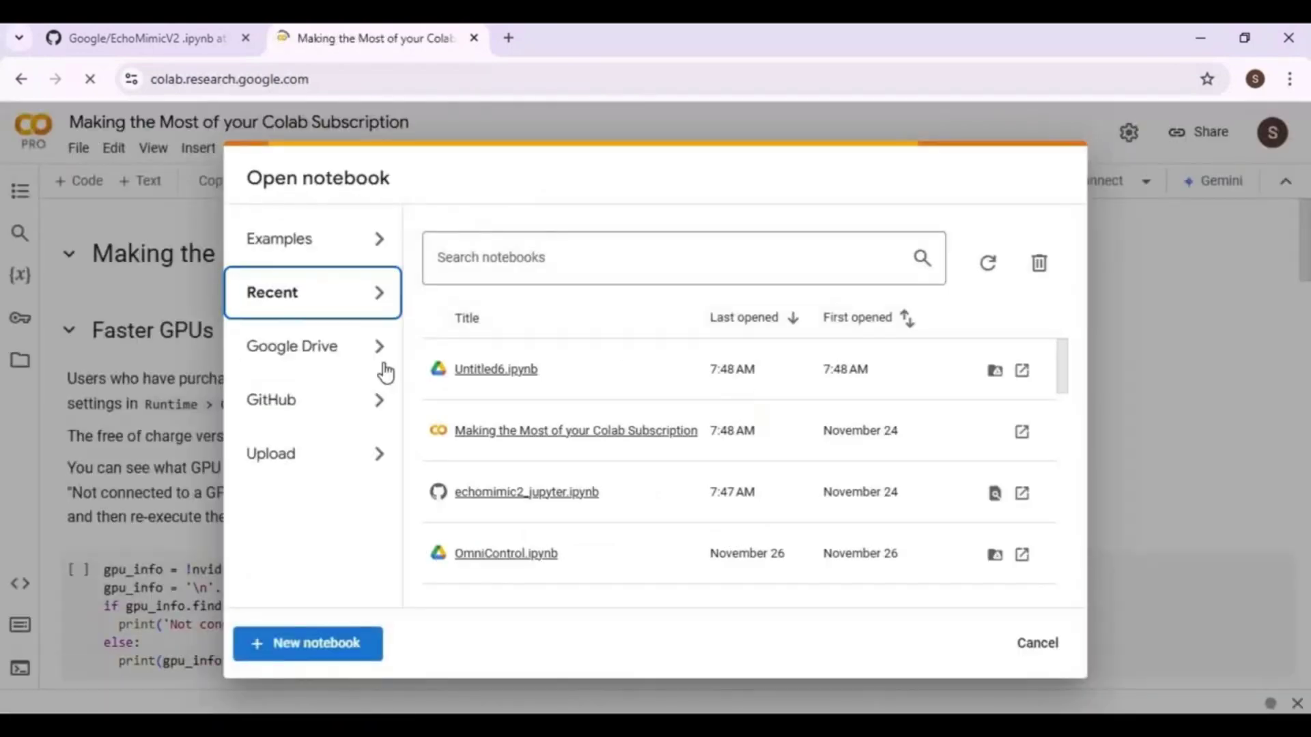
pyautogui.click(342, 654)
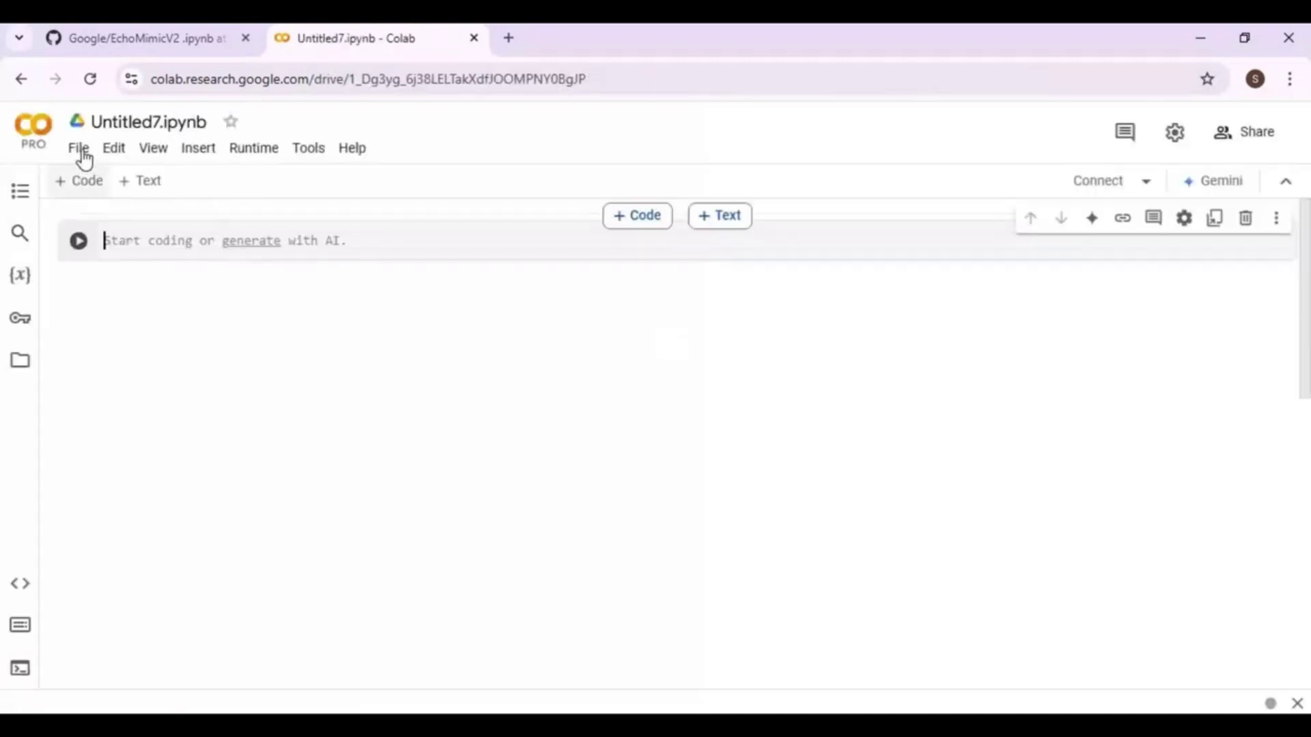
# Upload the EchoMimicV2 .ipynb notebook from the Downloads folder to Colab, leaving the blank notebook
pyautogui.click(80, 155)
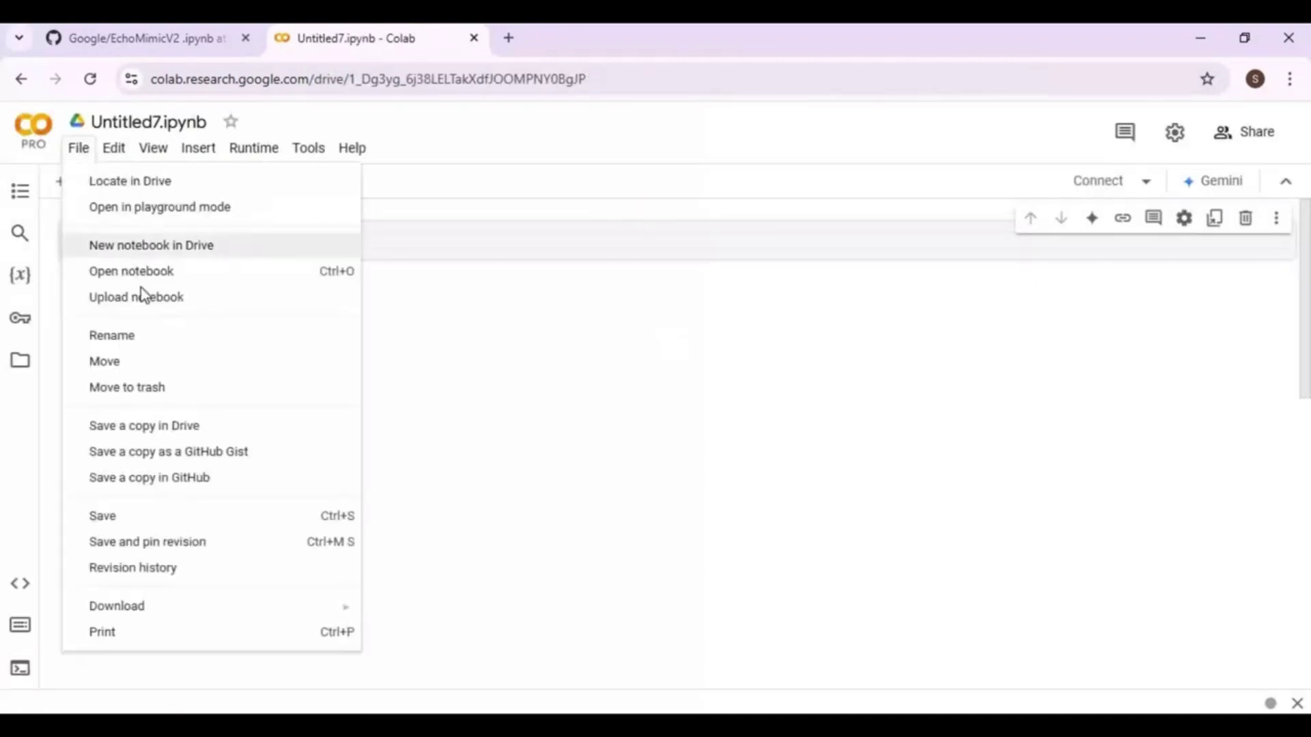
pyautogui.click(273, 299)
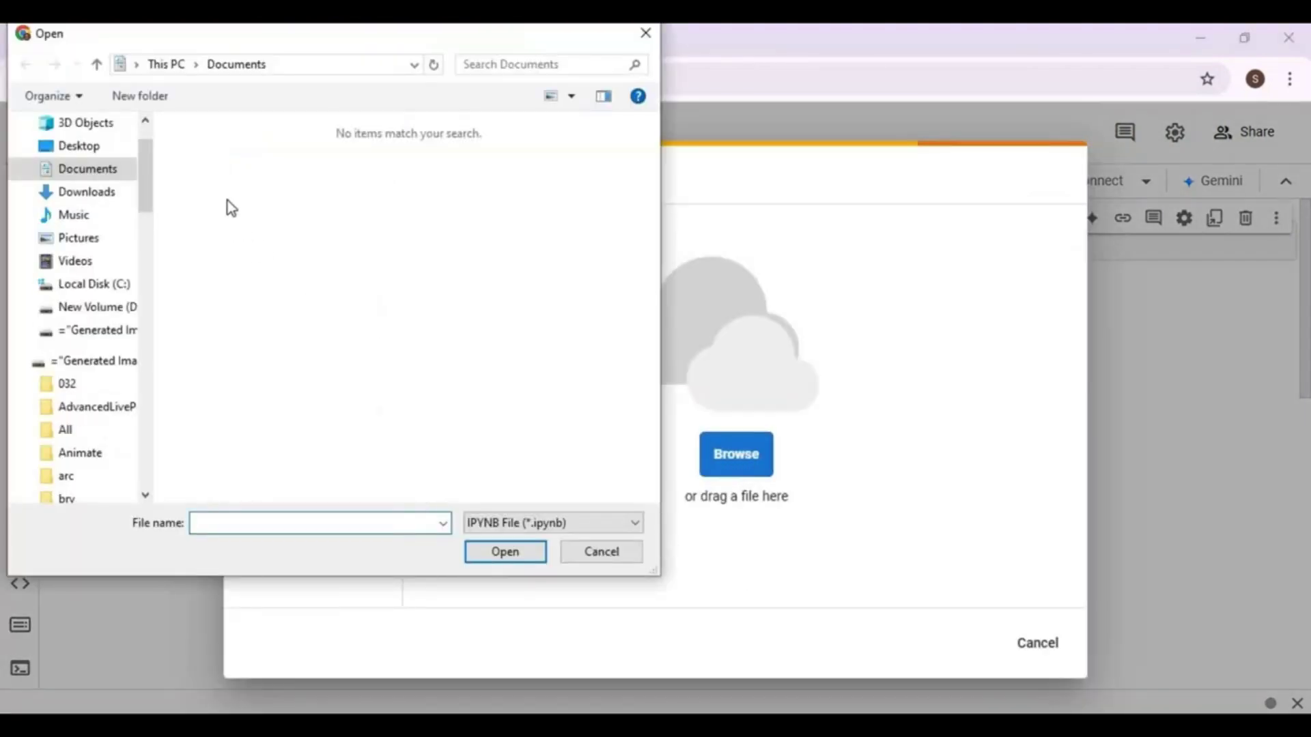
pyautogui.click(135, 200)
pyautogui.doubleClick(234, 228)
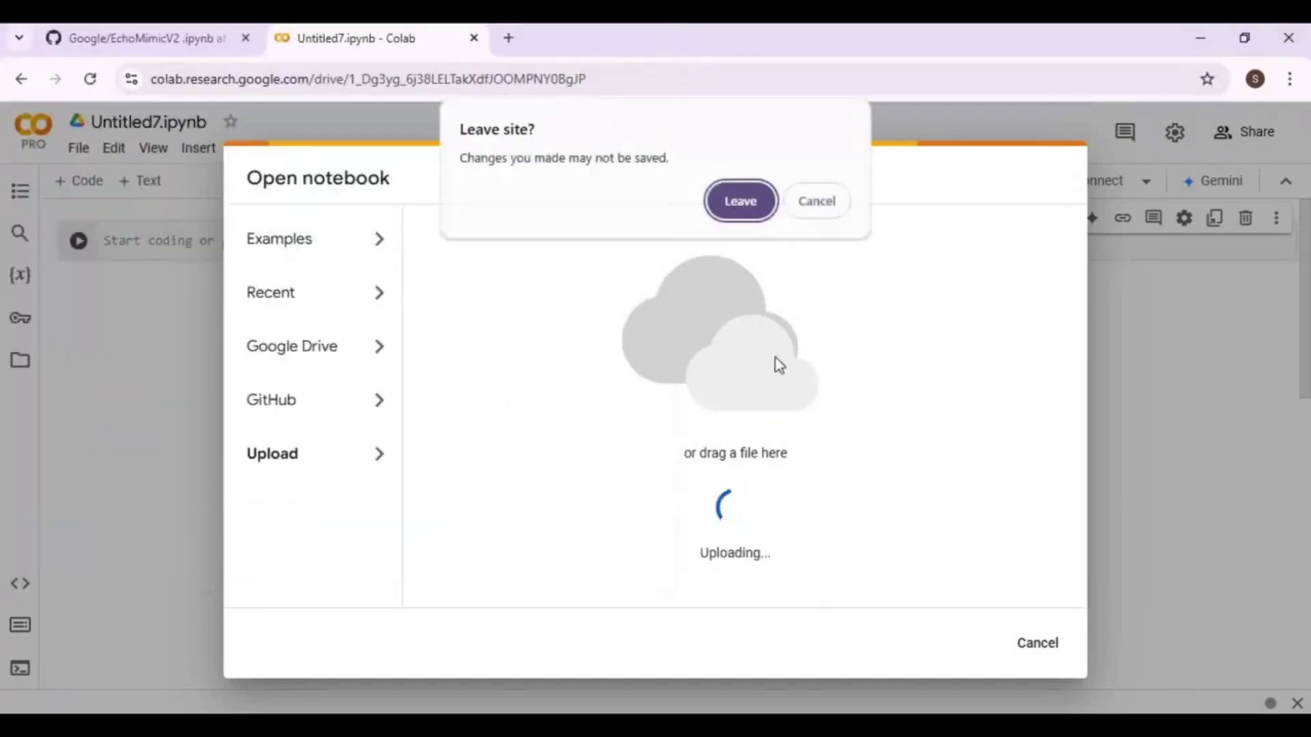
pyautogui.click(722, 196)
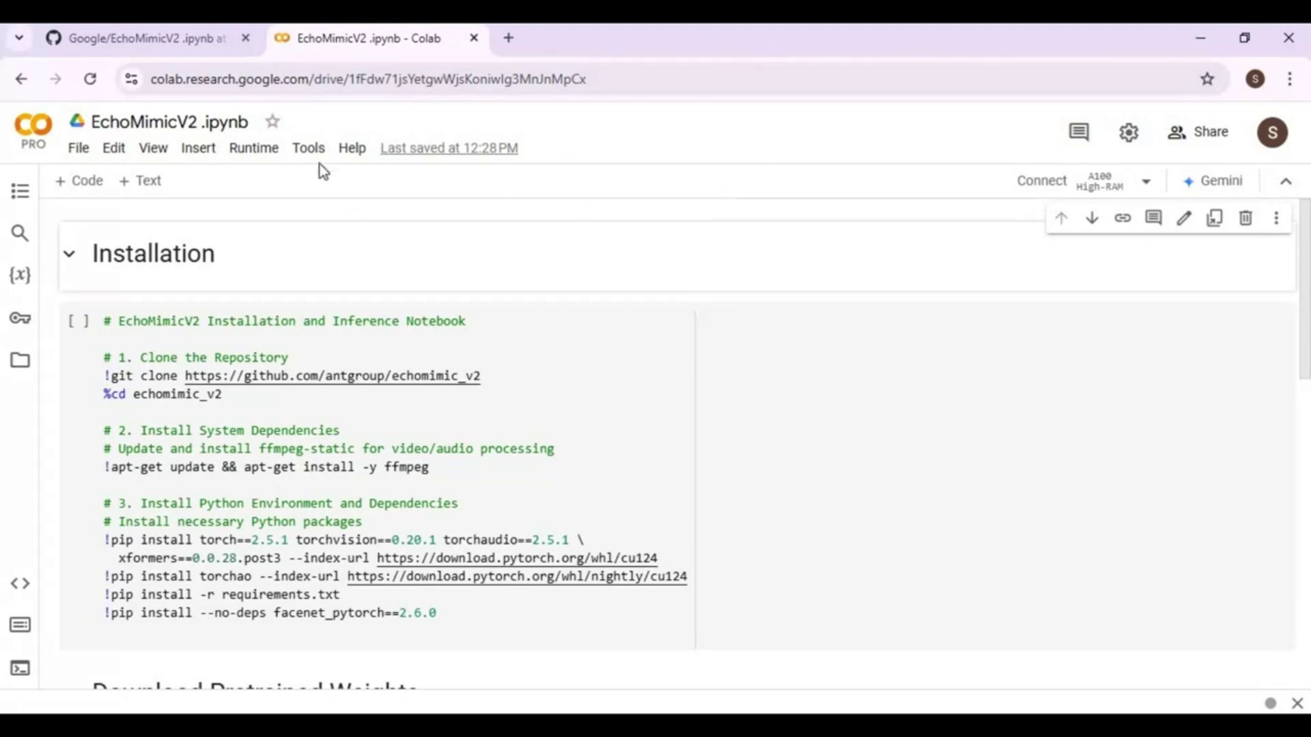
# Save the runtime type as Python 3 with the A100 GPU accelerator and connect to the runtime
pyautogui.click(266, 152)
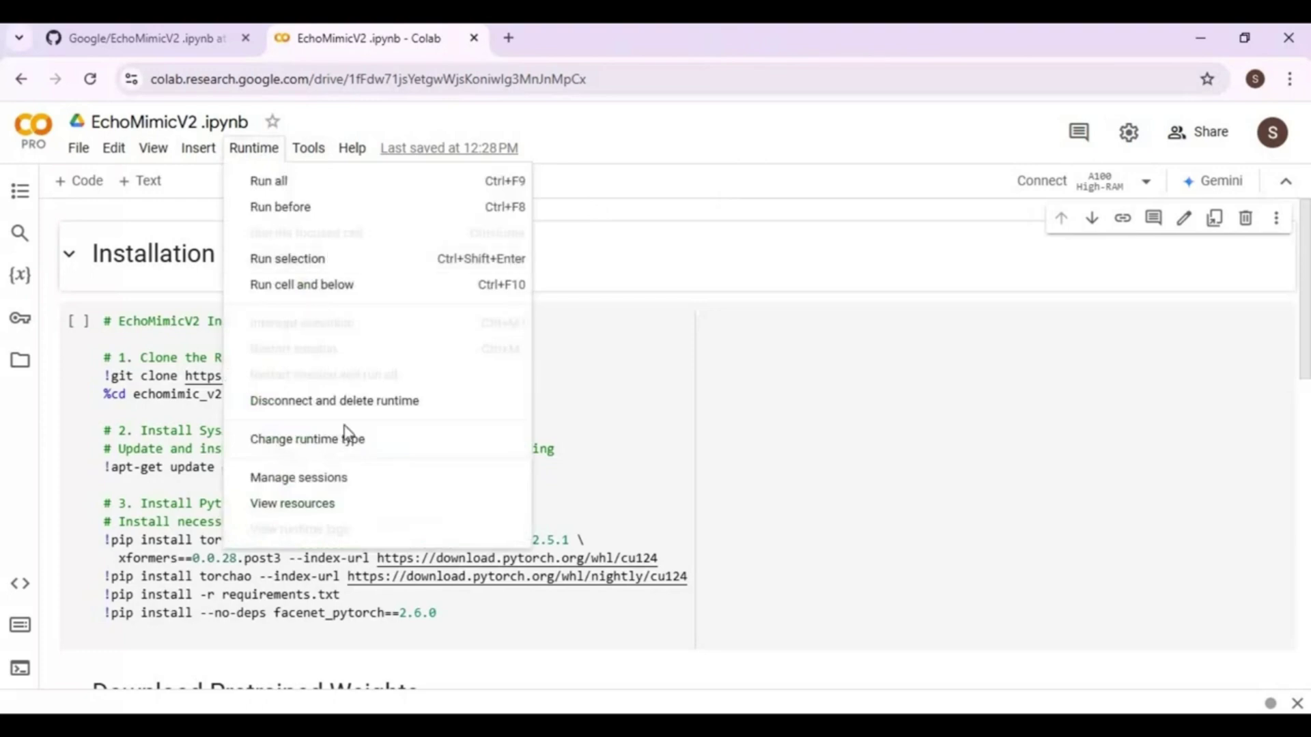
pyautogui.click(355, 448)
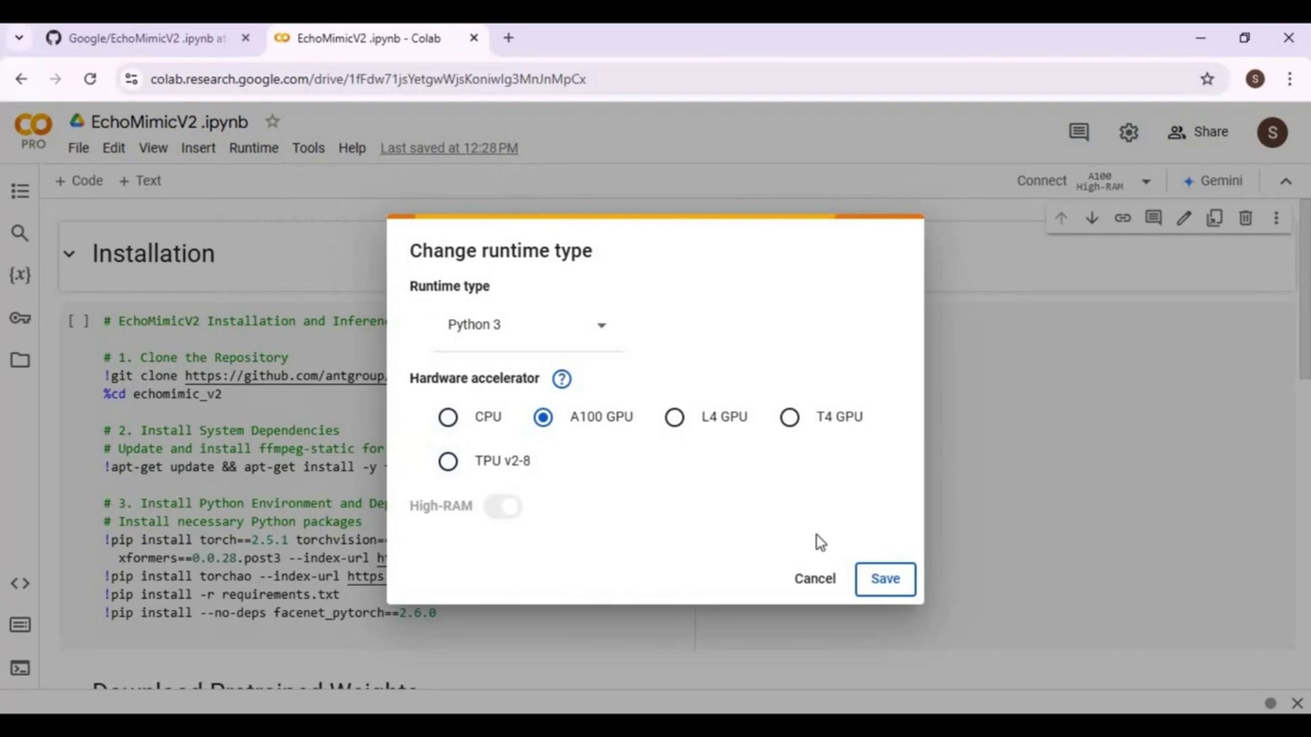
pyautogui.click(885, 578)
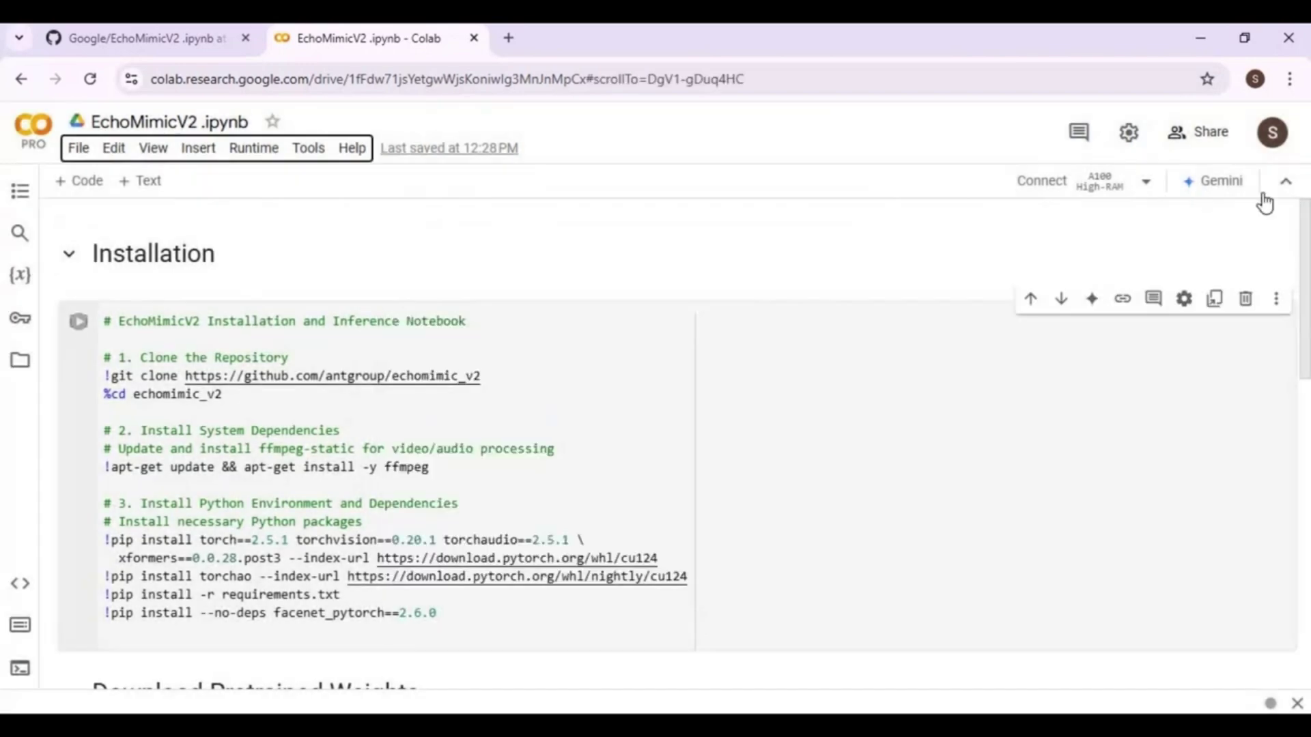
pyautogui.click(1039, 181)
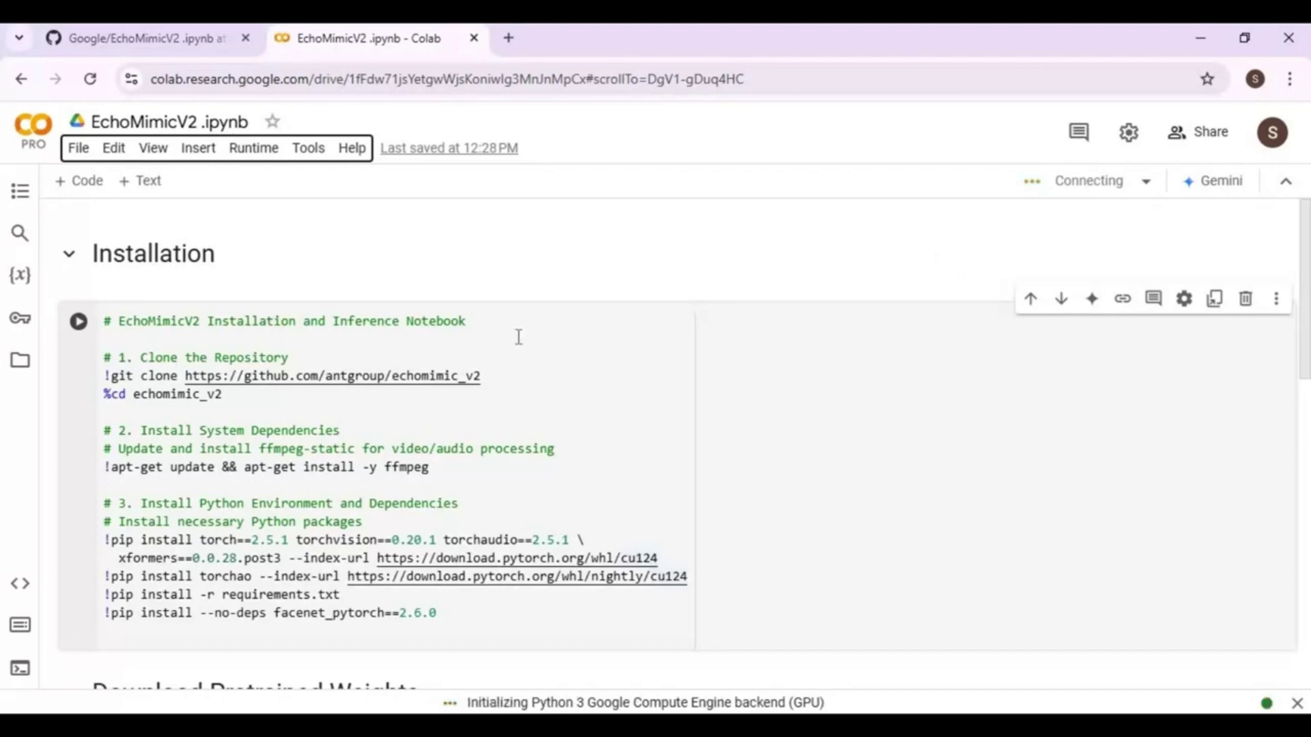
# Run the Installation cell that clones echomimic_v2 and installs its dependencies, and follow its output
pyautogui.click(77, 327)
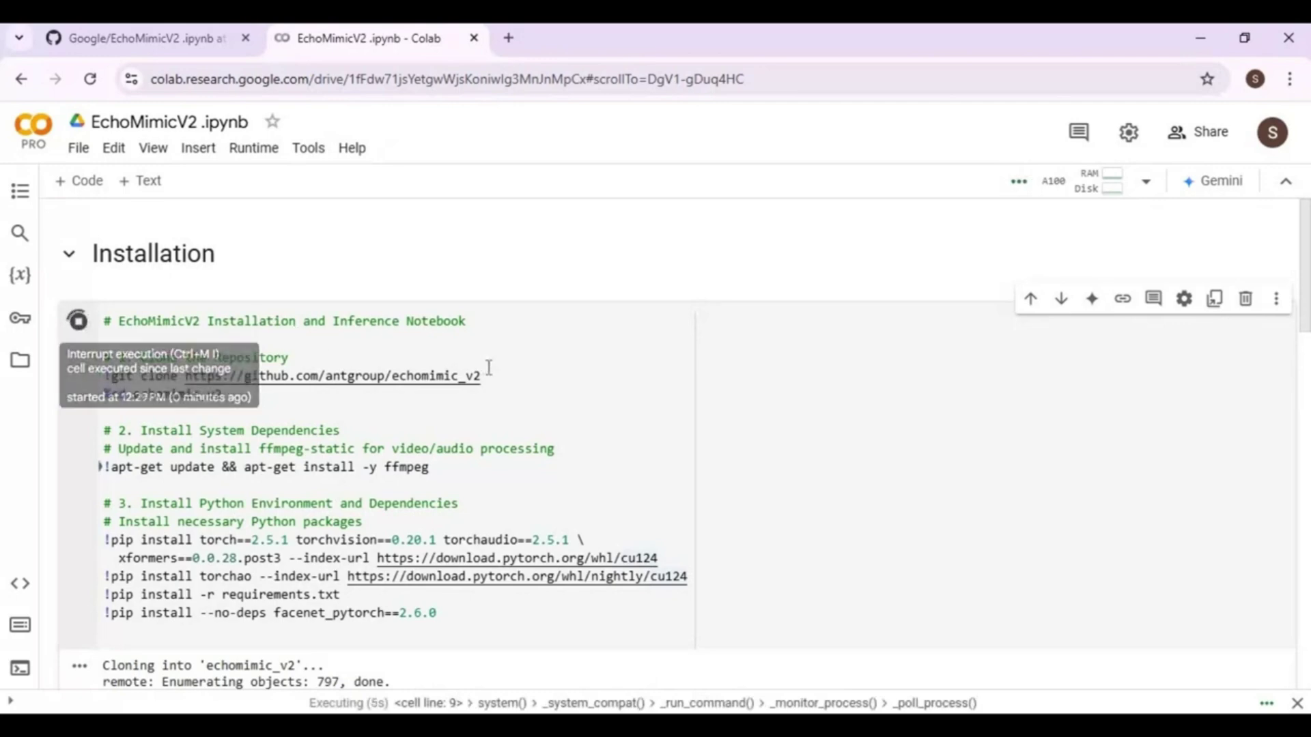
pyautogui.scroll(-2, 496, 367)
pyautogui.scroll(-3, 495, 368)
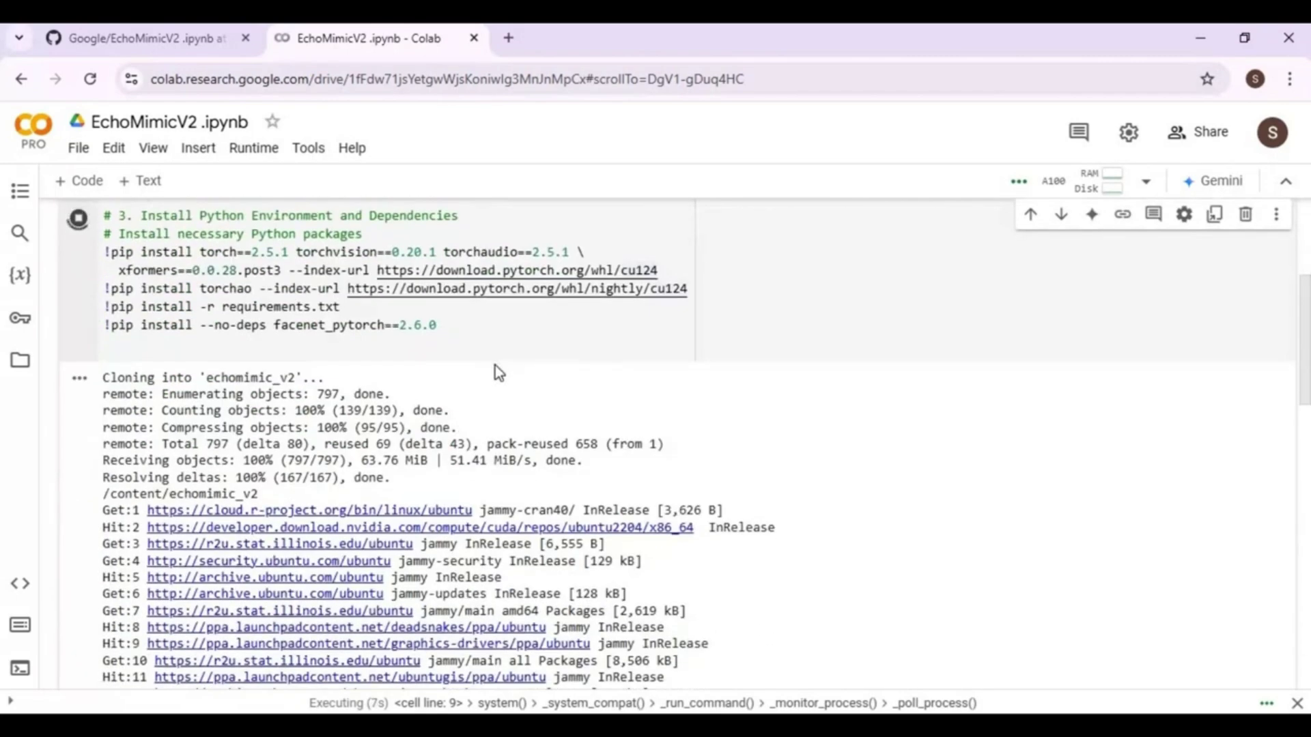
pyautogui.scroll(-4, 495, 365)
pyautogui.scroll(-3, 497, 367)
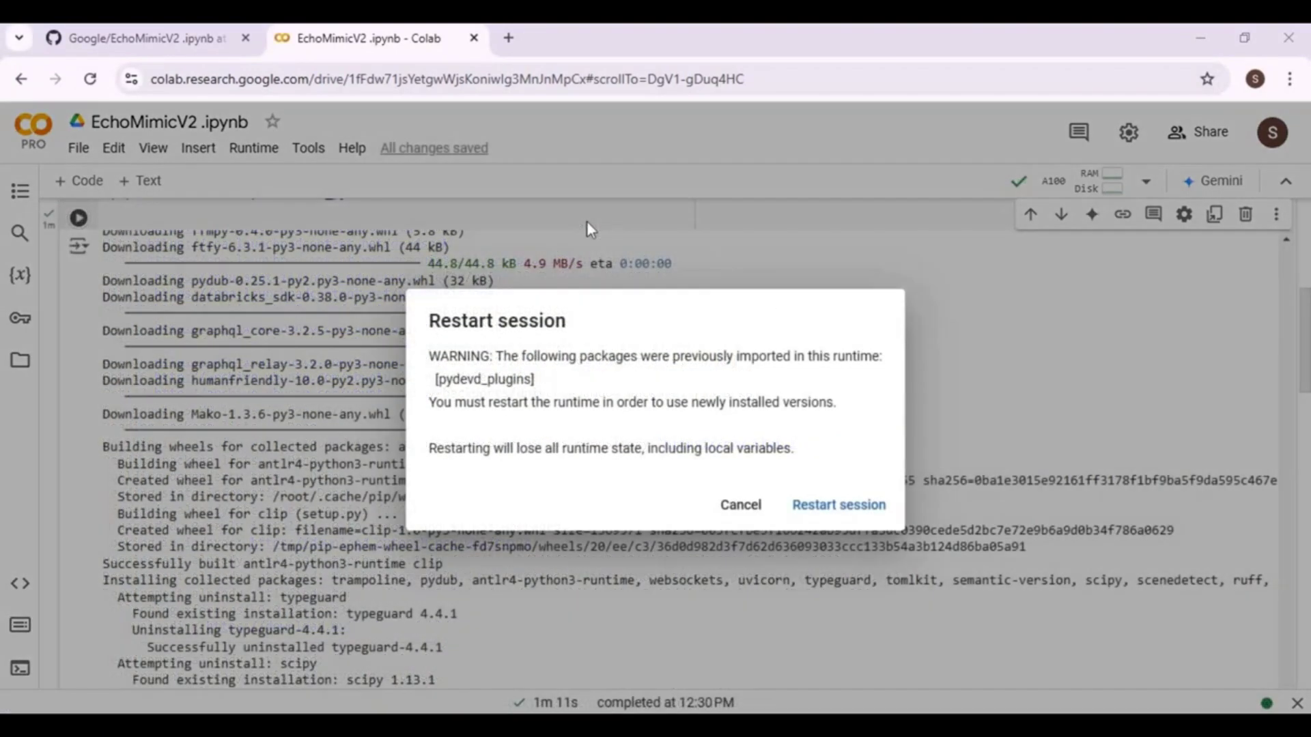
# Restart the session to use the newly installed packages and run the Installation cell again
pyautogui.click(838, 506)
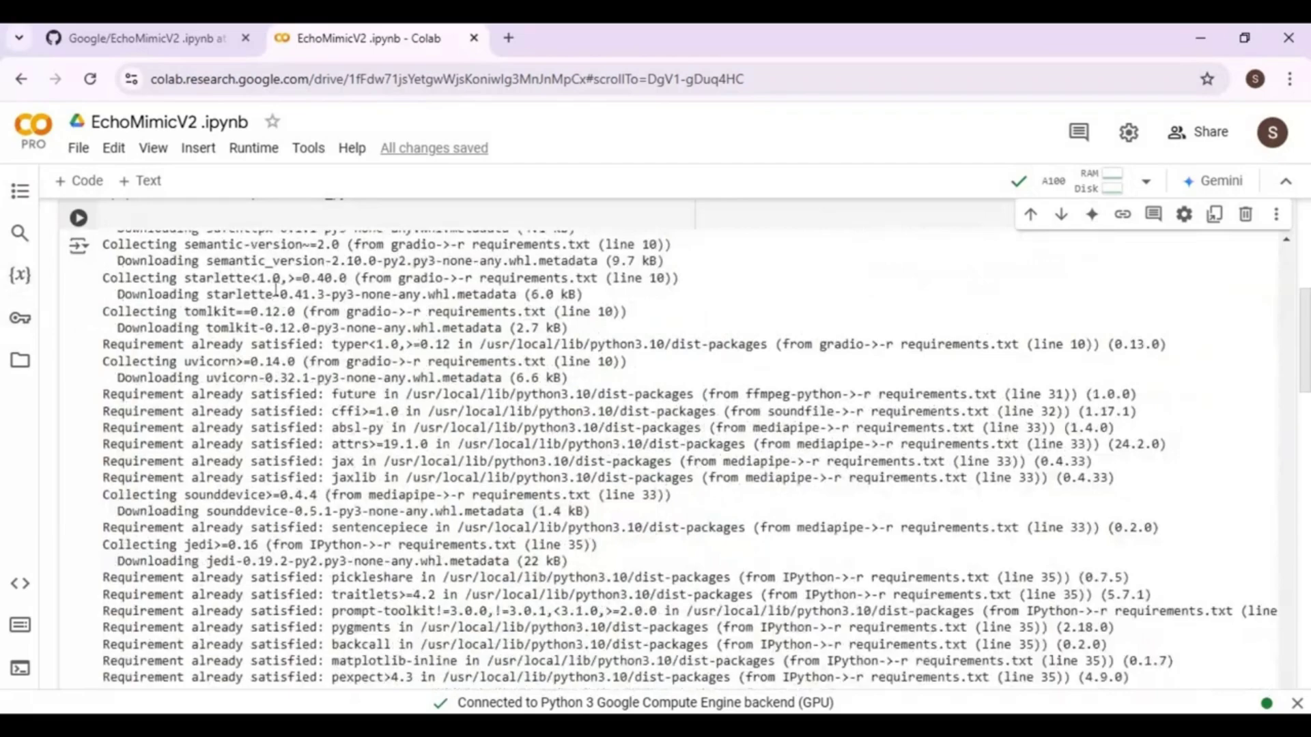
pyautogui.scroll(15, 274, 291)
pyautogui.scroll(4, 276, 290)
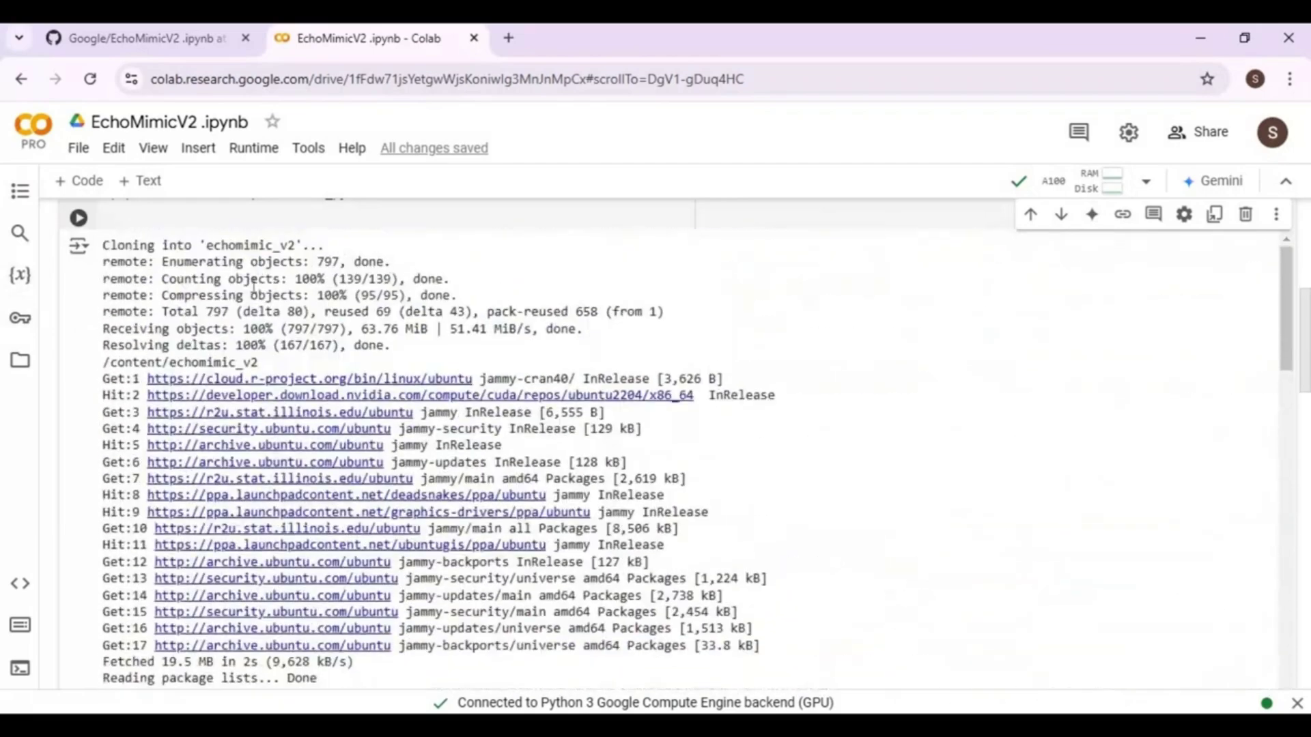
pyautogui.click(78, 218)
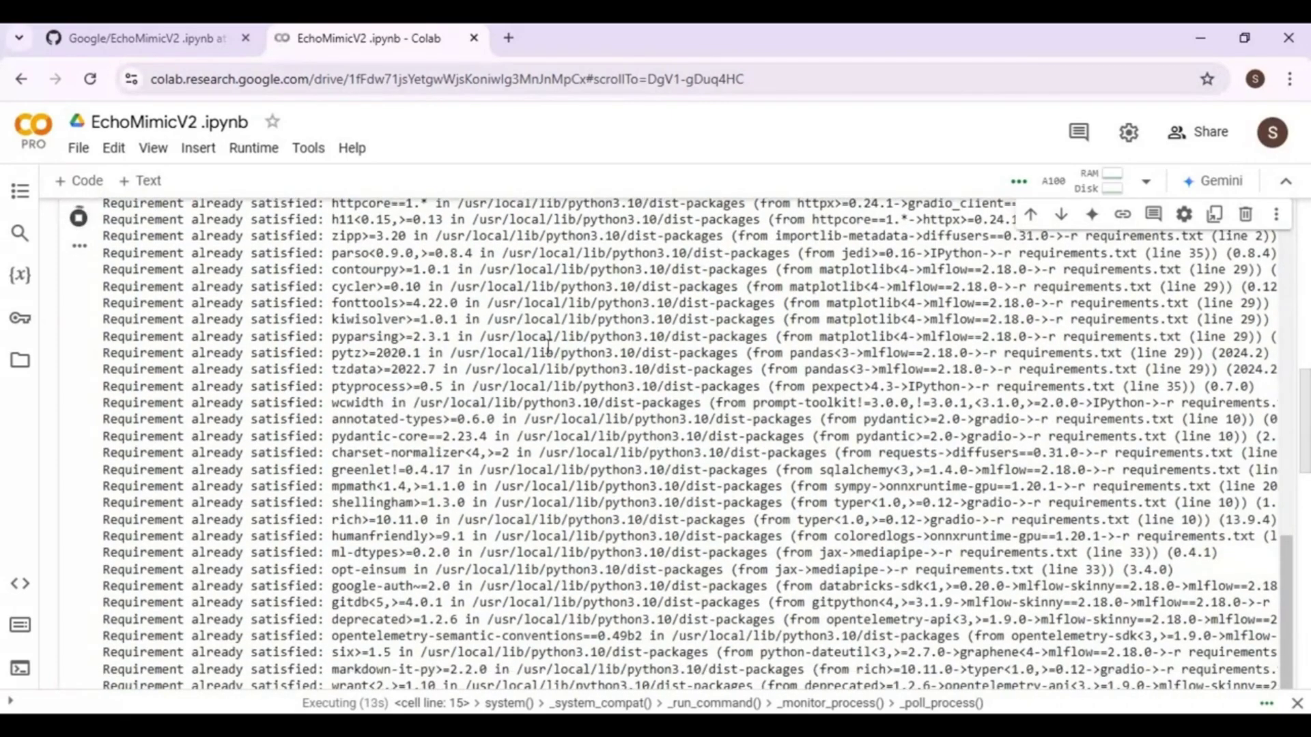
# Run the Download Pretrained Weights cell and follow its output
pyautogui.scroll(-2, 623, 462)
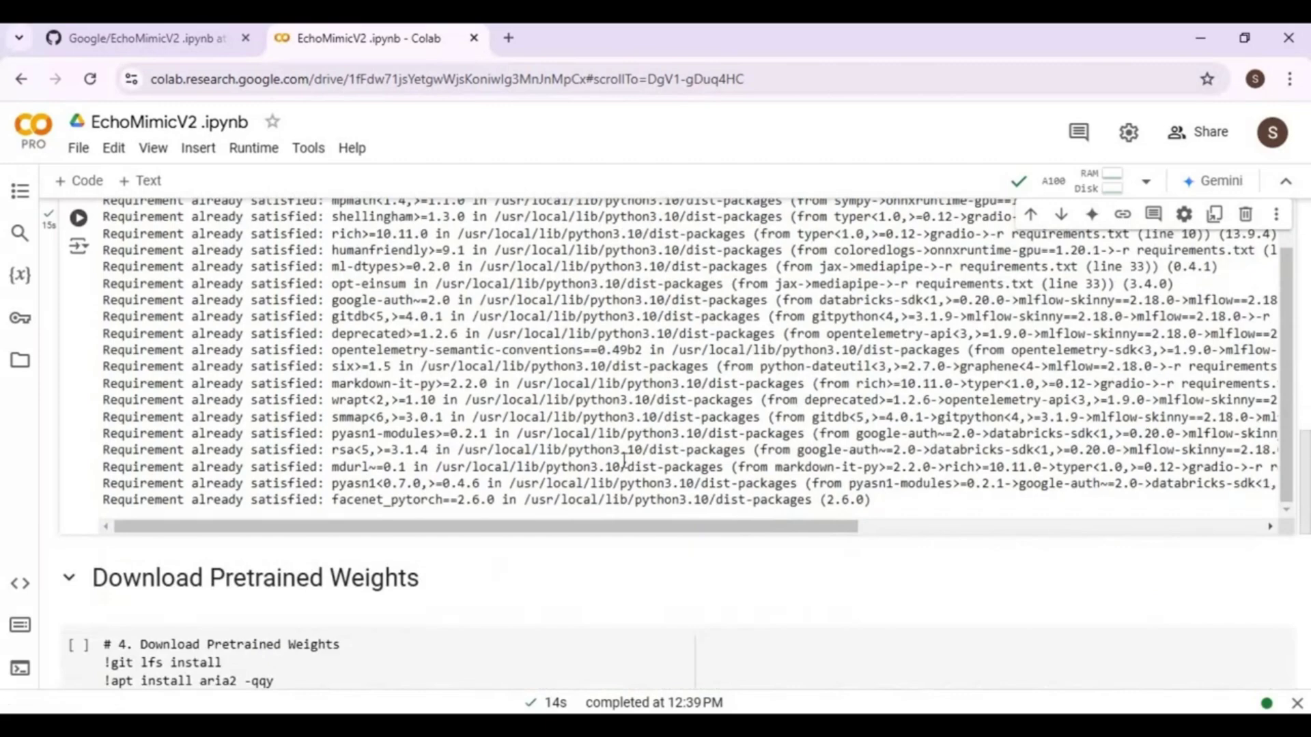
pyautogui.scroll(-3, 621, 461)
pyautogui.click(79, 452)
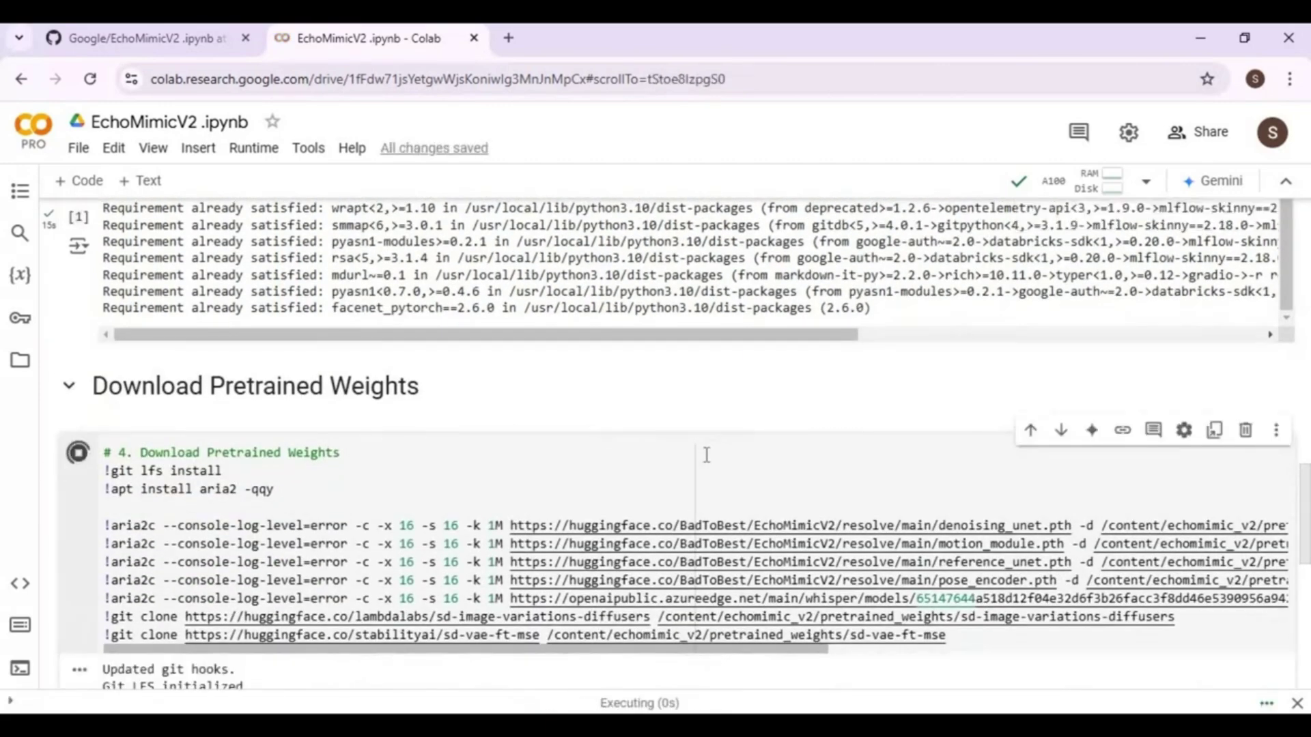
pyautogui.scroll(-1, 706, 455)
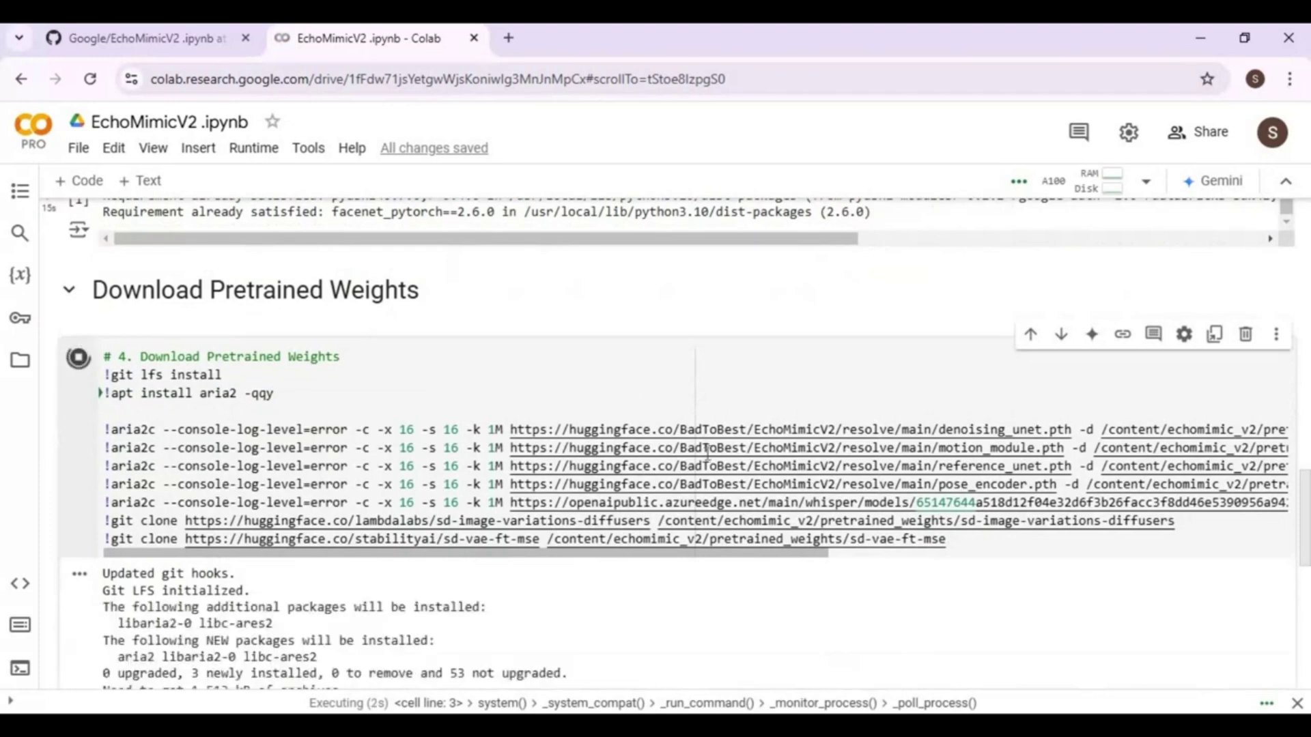
pyautogui.scroll(-1, 707, 453)
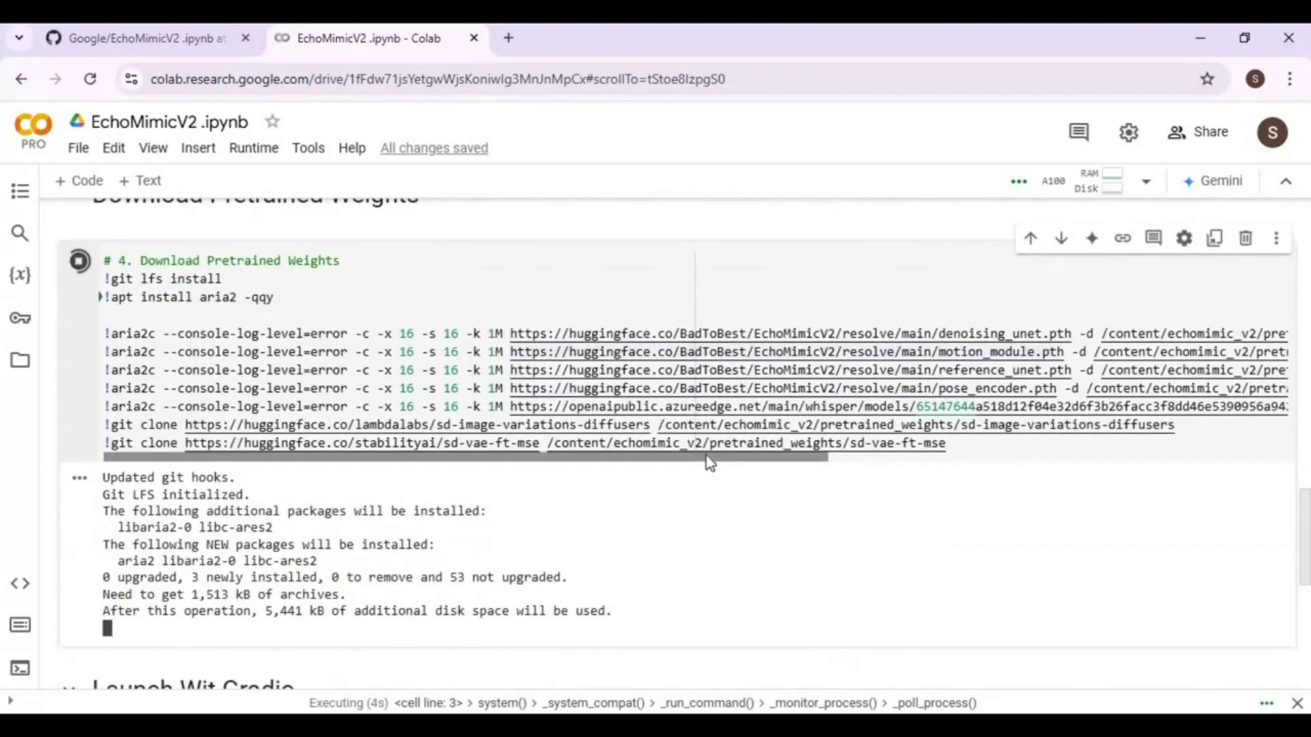
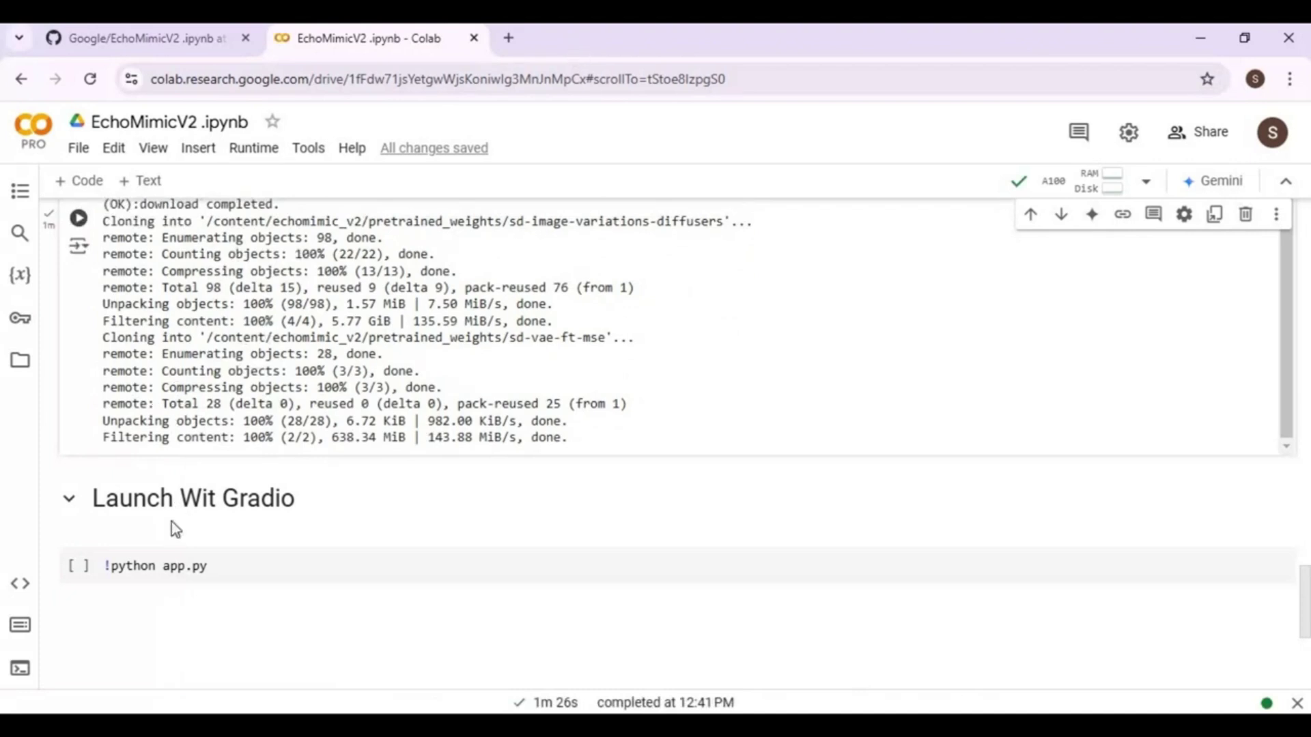
# Open app.py from the echomimic_v2 folder in the Colab file browser for editing
pyautogui.scroll(-1, 157, 536)
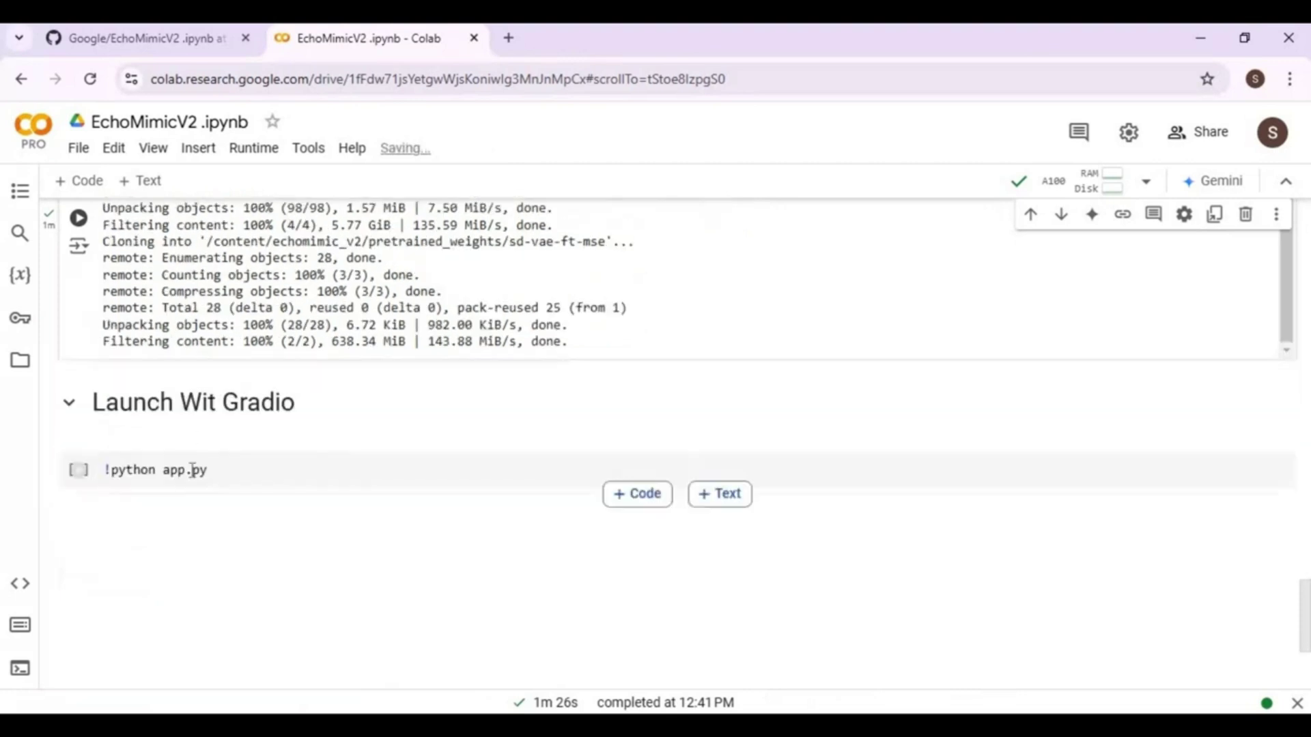
pyautogui.click(19, 360)
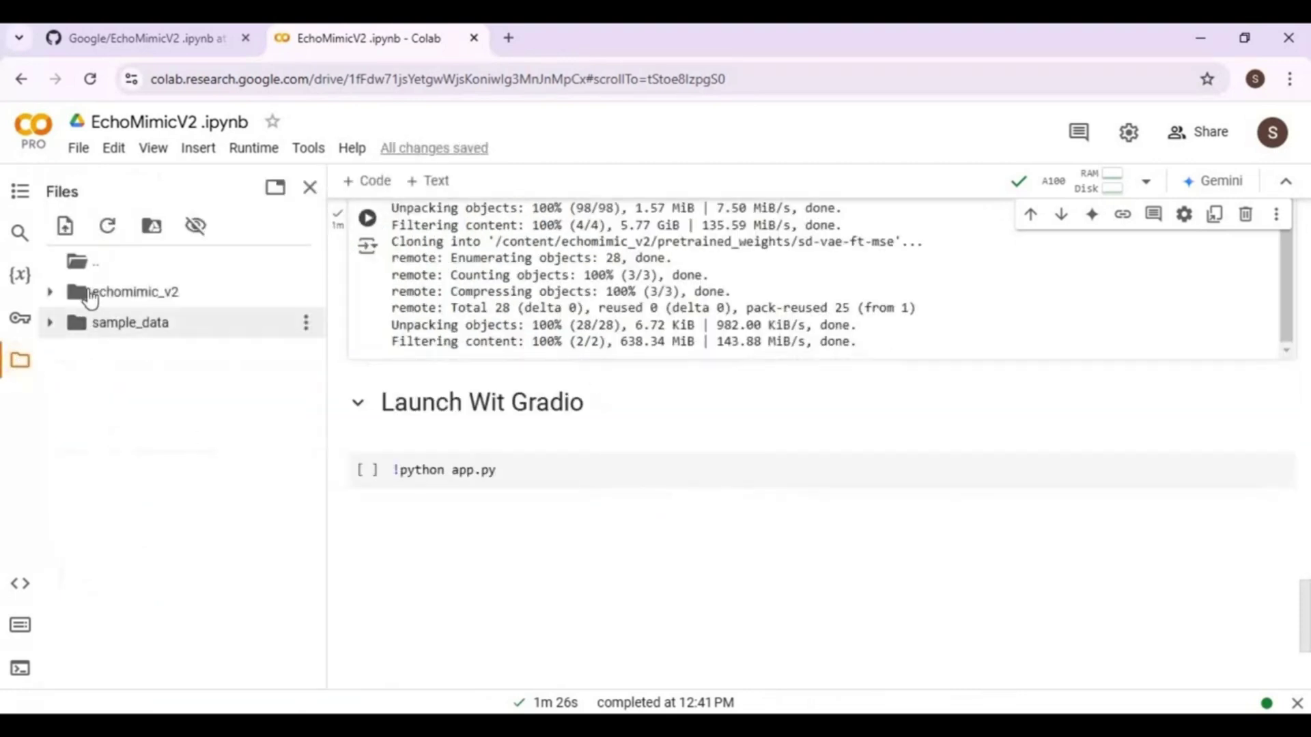
pyautogui.click(45, 295)
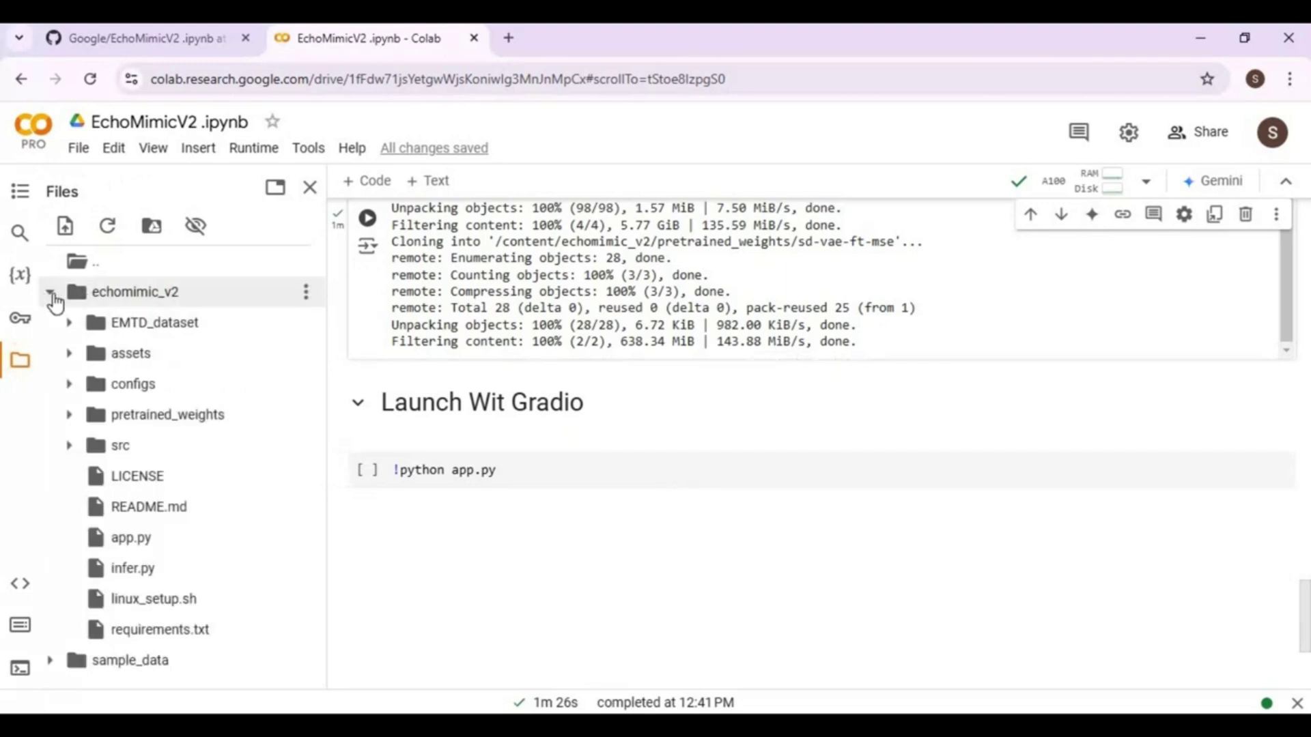
pyautogui.doubleClick(130, 541)
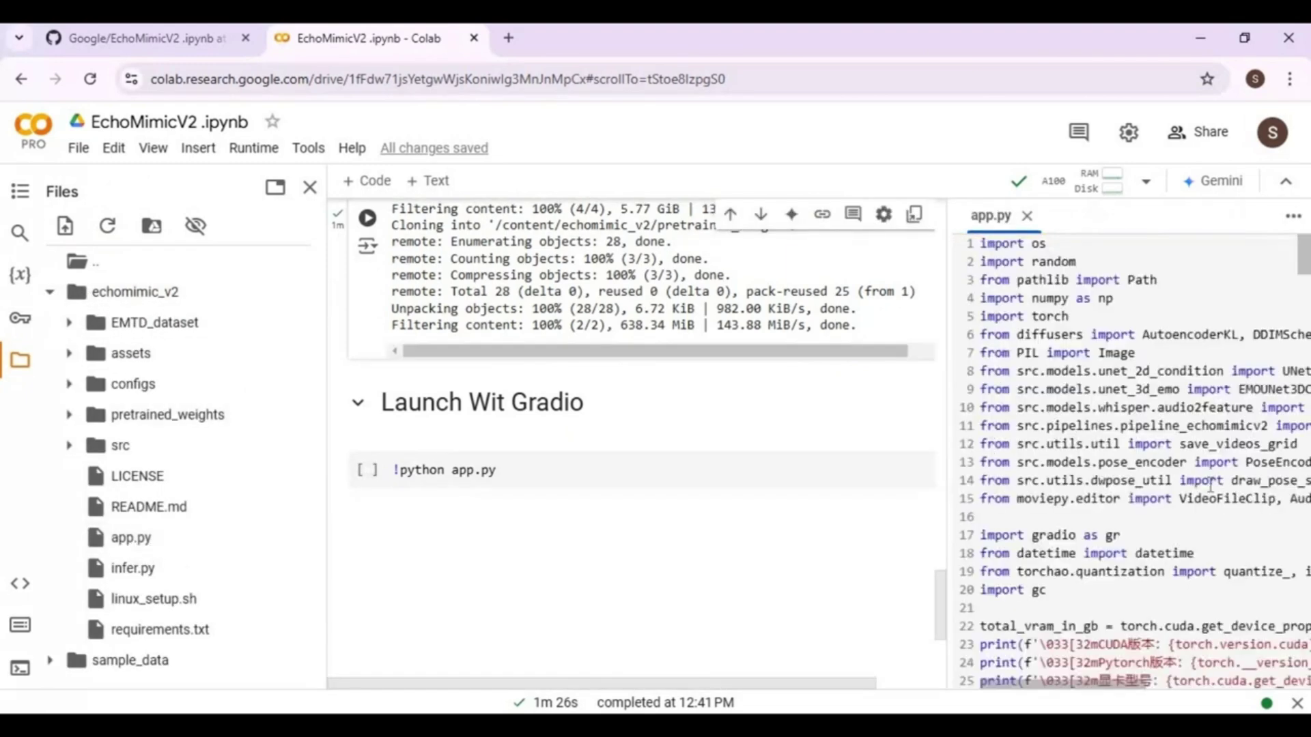
# Add share=True to the demo.launch call at the end of app.py, then save and close the file
pyautogui.scroll(-1, 1283, 437)
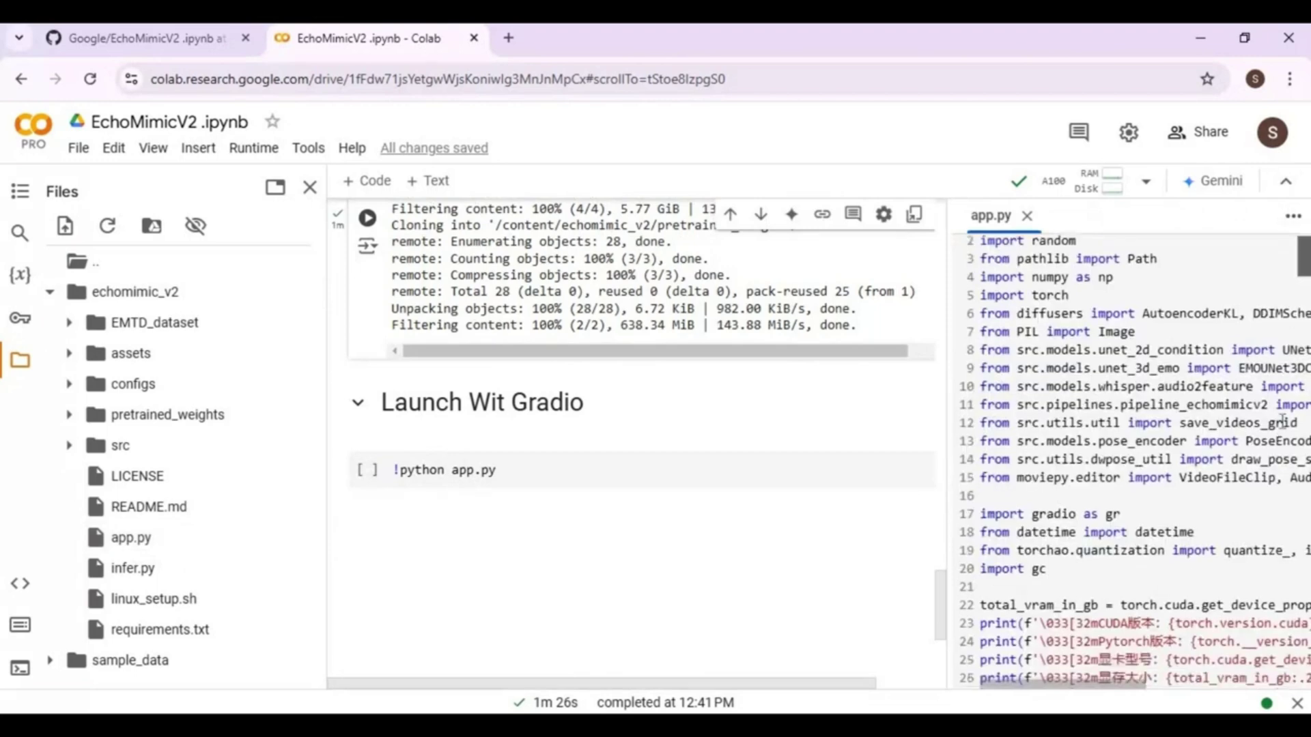
pyautogui.moveTo(1274, 459); pyautogui.dragTo(1302, 332)
pyautogui.scroll(-5, 1301, 324)
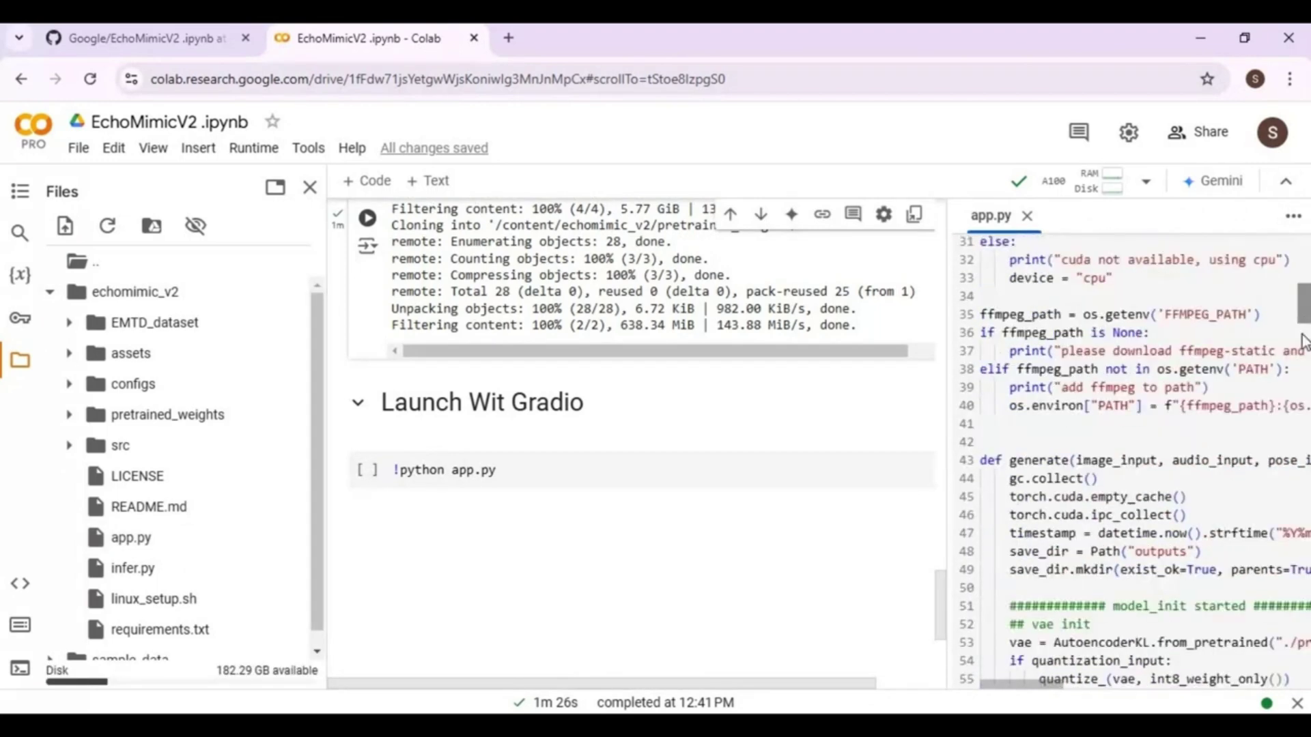
pyautogui.scroll(-15, 1293, 647)
pyautogui.scroll(-20, 1292, 647)
pyautogui.click(1284, 666)
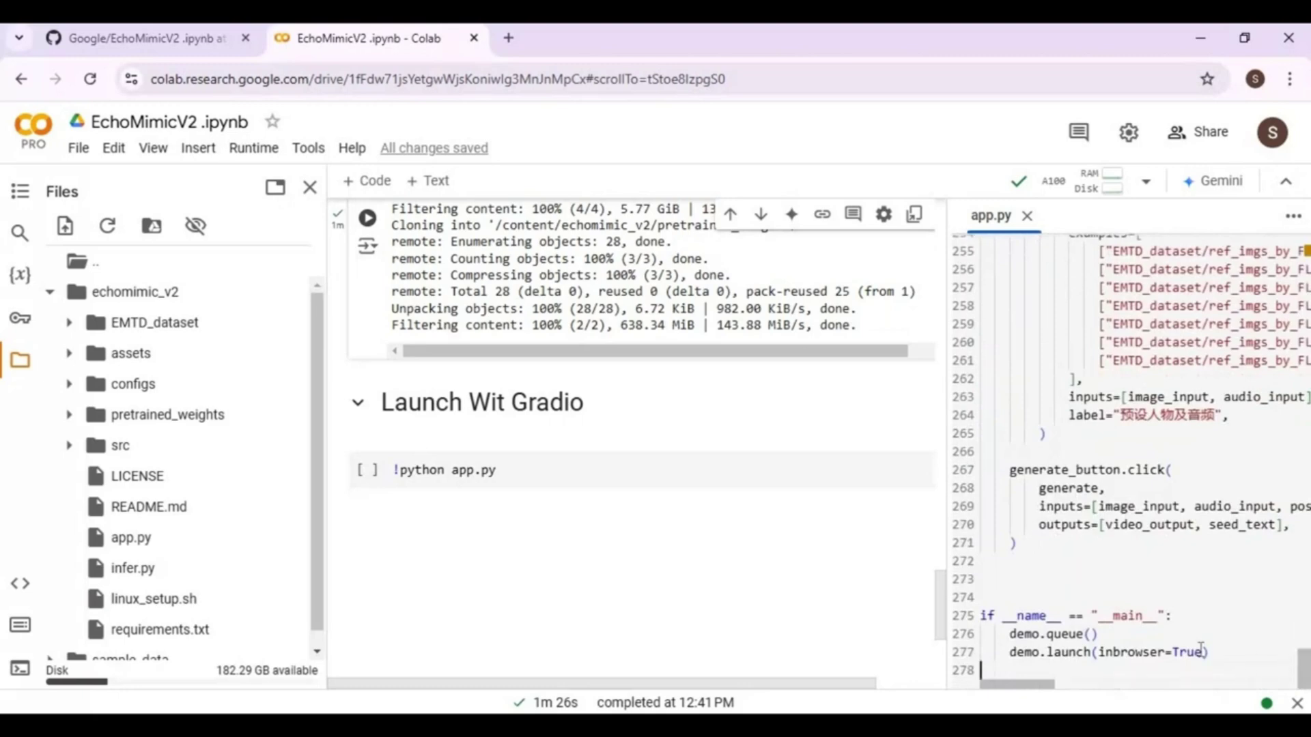
pyautogui.doubleClick(1204, 653)
pyautogui.click(1203, 649)
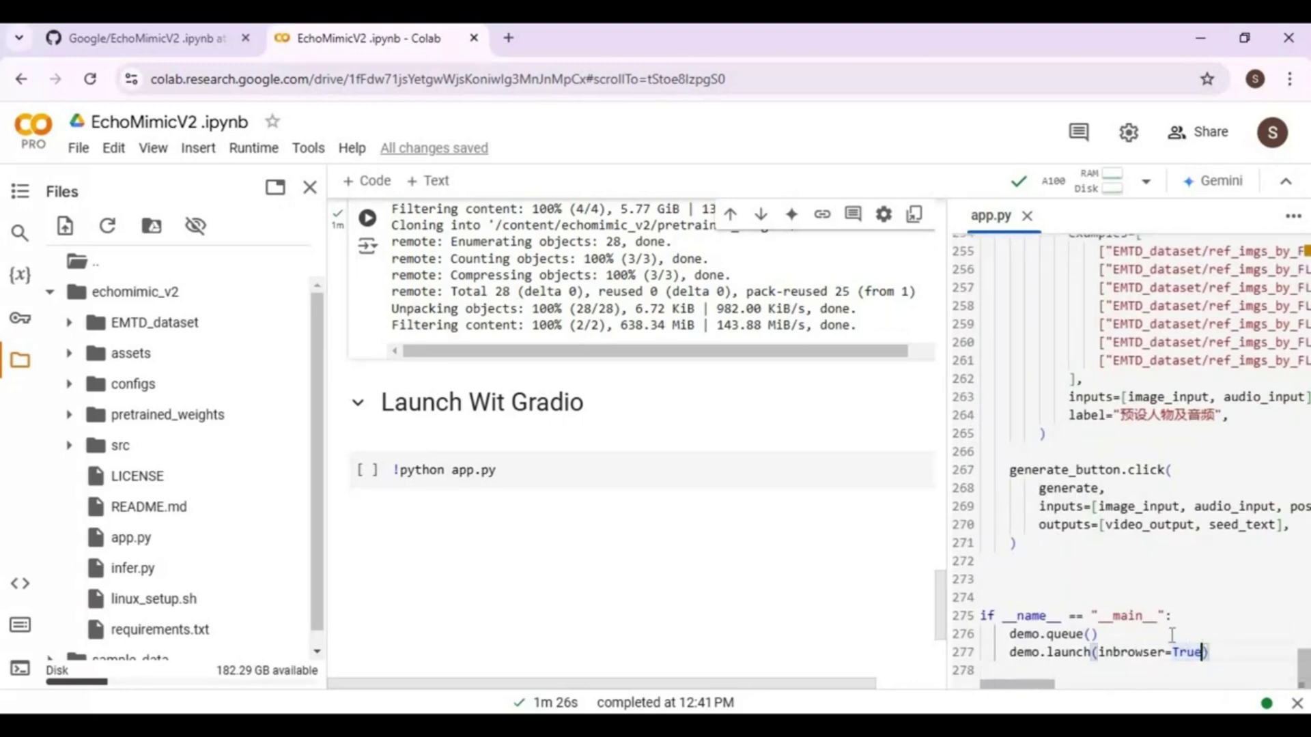
pyautogui.write(', s')
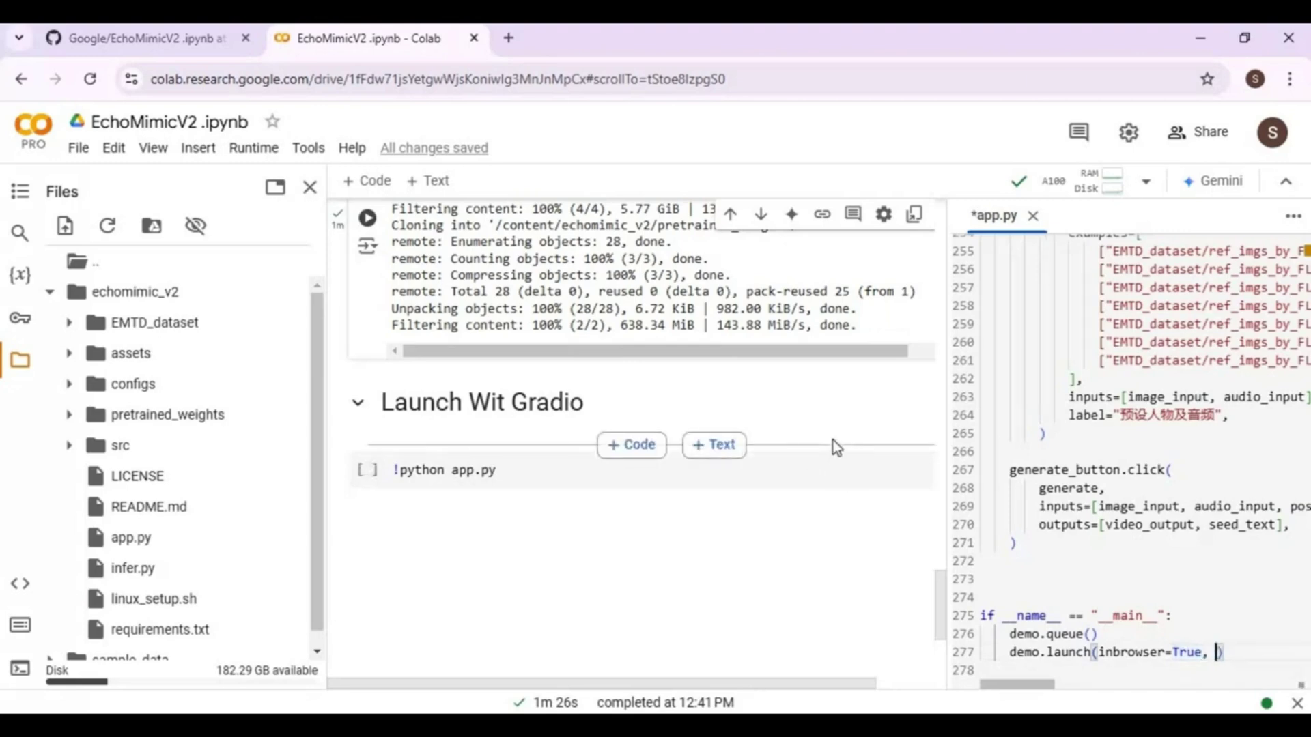
pyautogui.write('hare=')
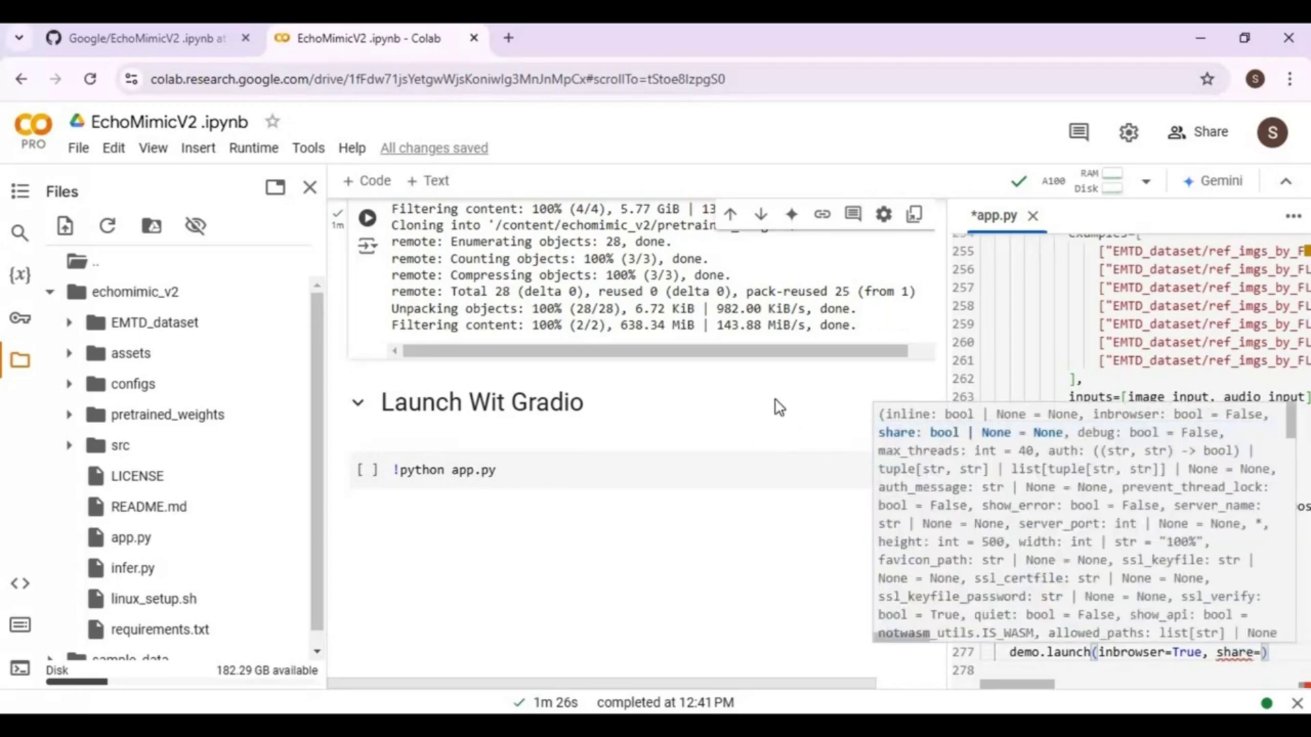
pyautogui.write('True')
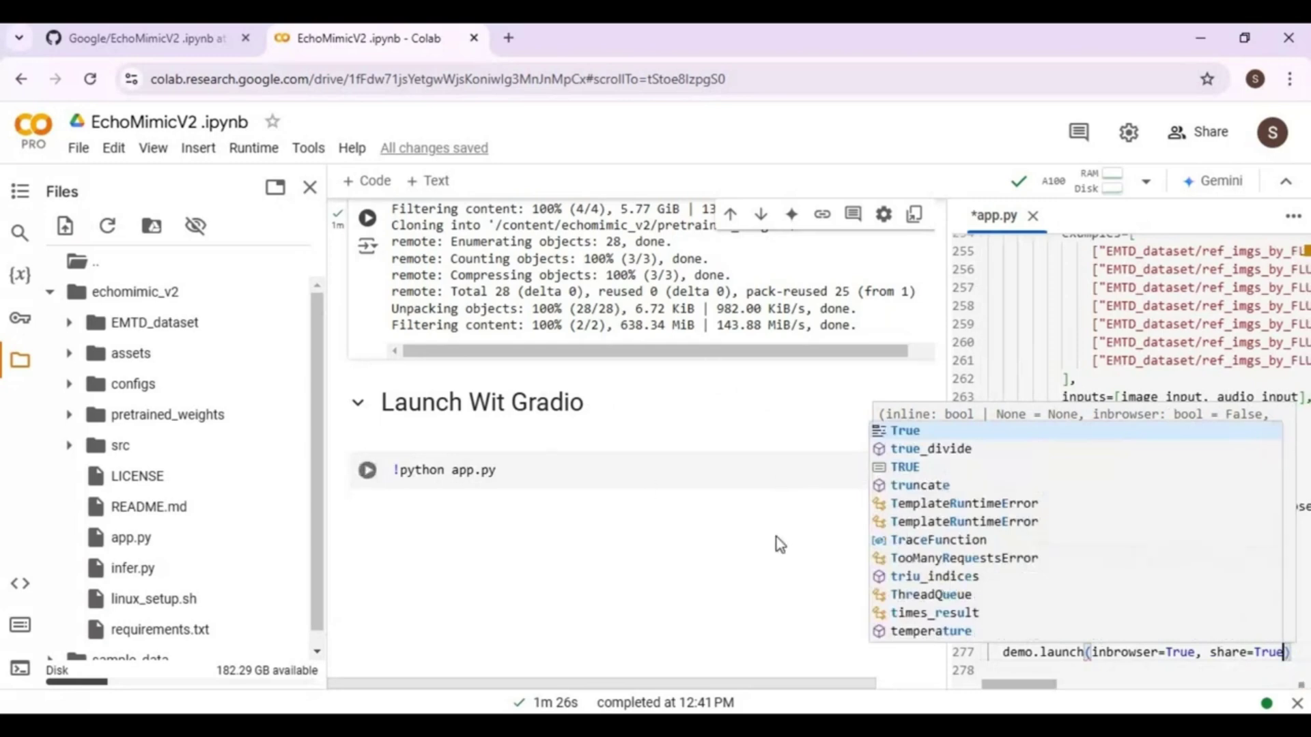
pyautogui.press('Escape')
pyautogui.hotkey('ctrl', 's')
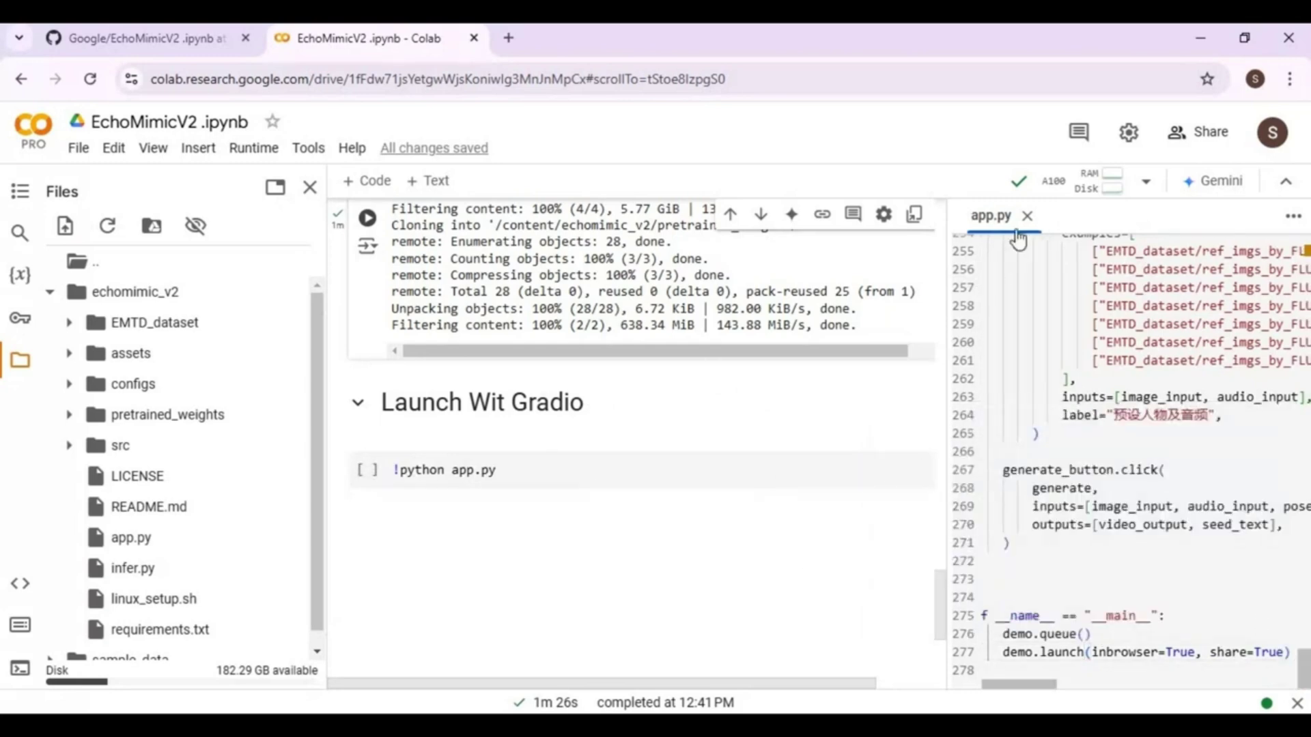
pyautogui.click(1027, 219)
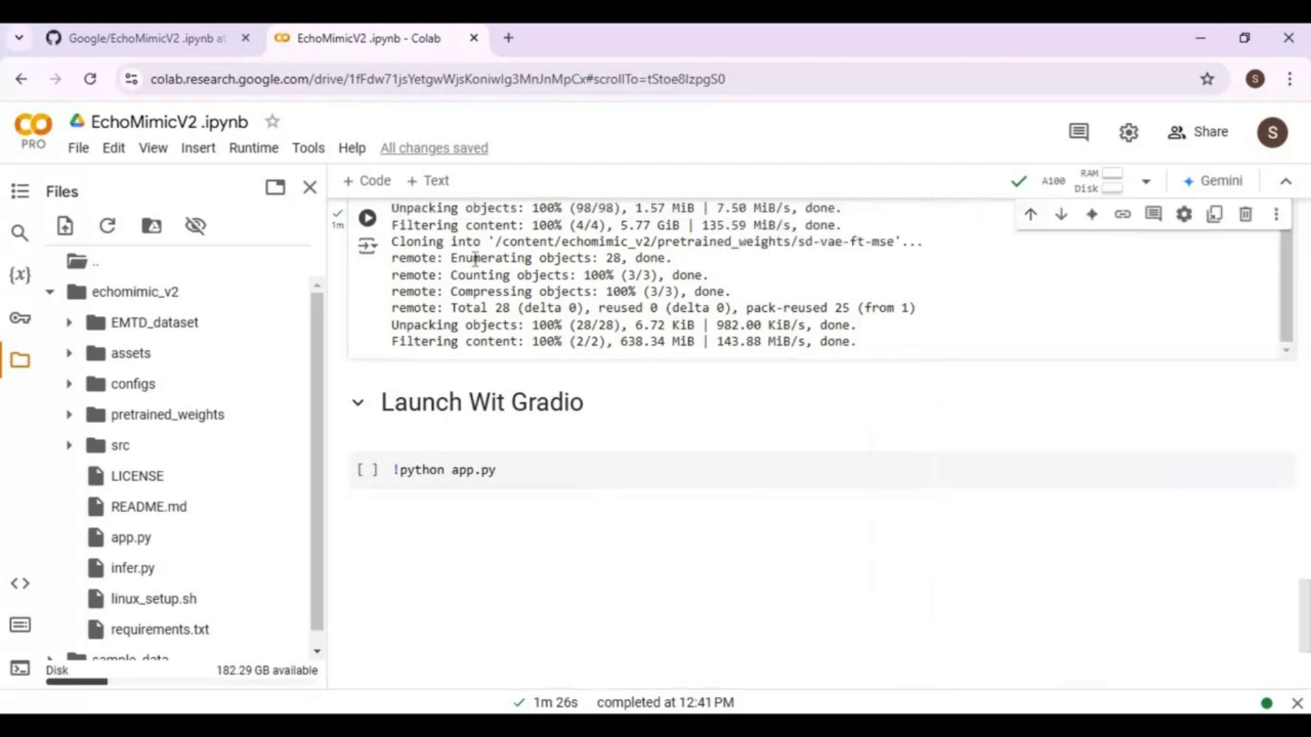
# Run the Launch Wit Gradio cell that executes app.py and hide the file browser
pyautogui.click(368, 470)
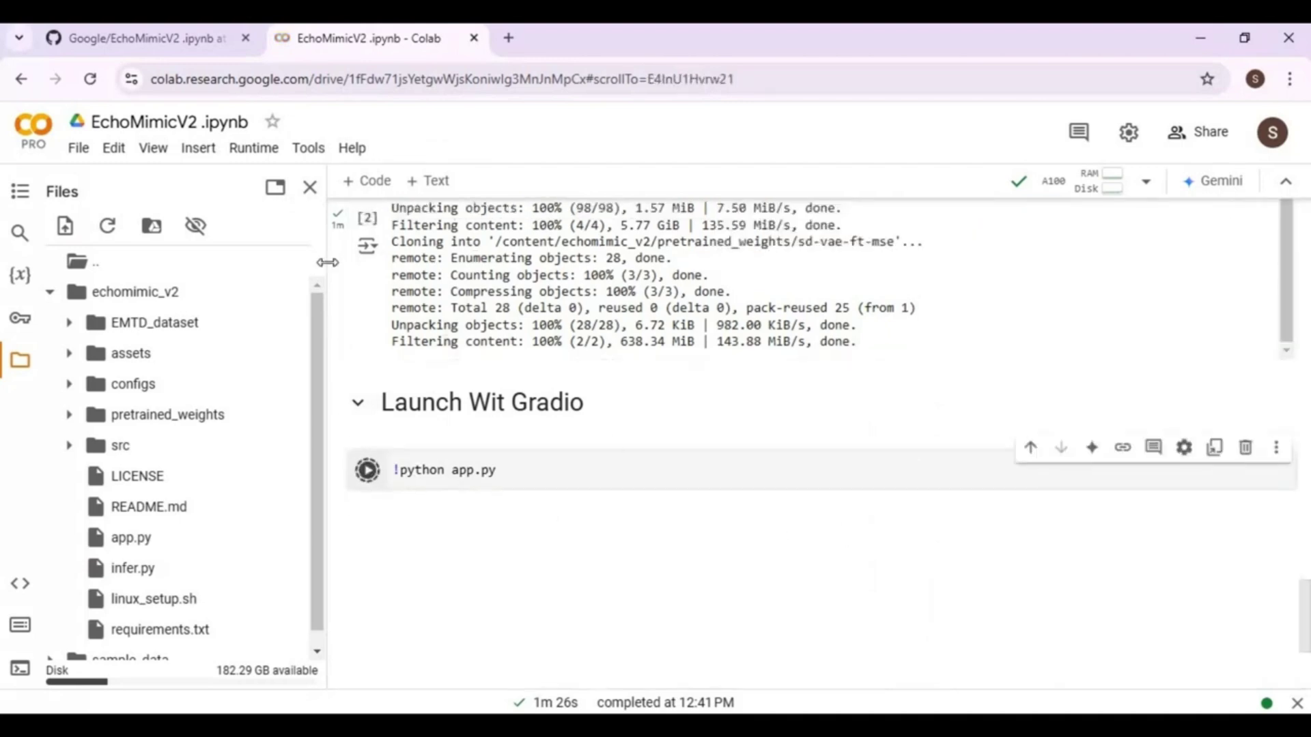
pyautogui.click(310, 187)
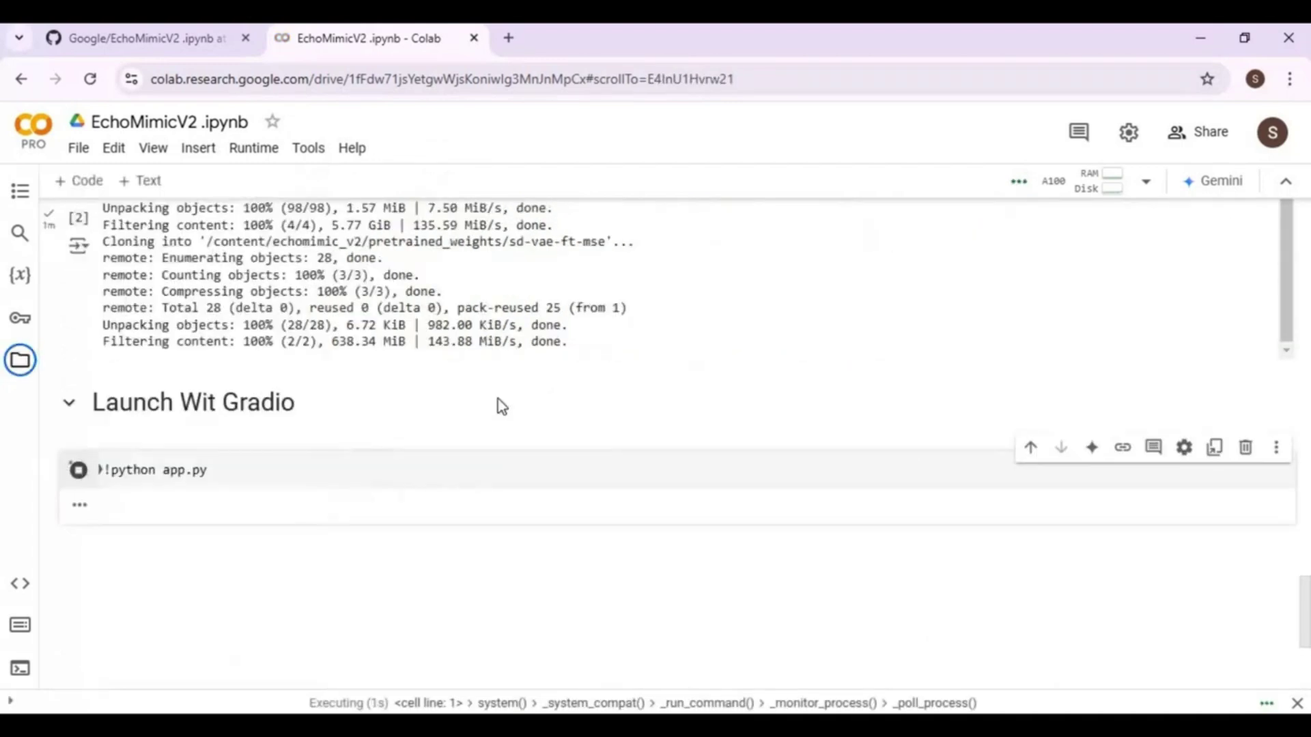
pyautogui.scroll(-1, 519, 399)
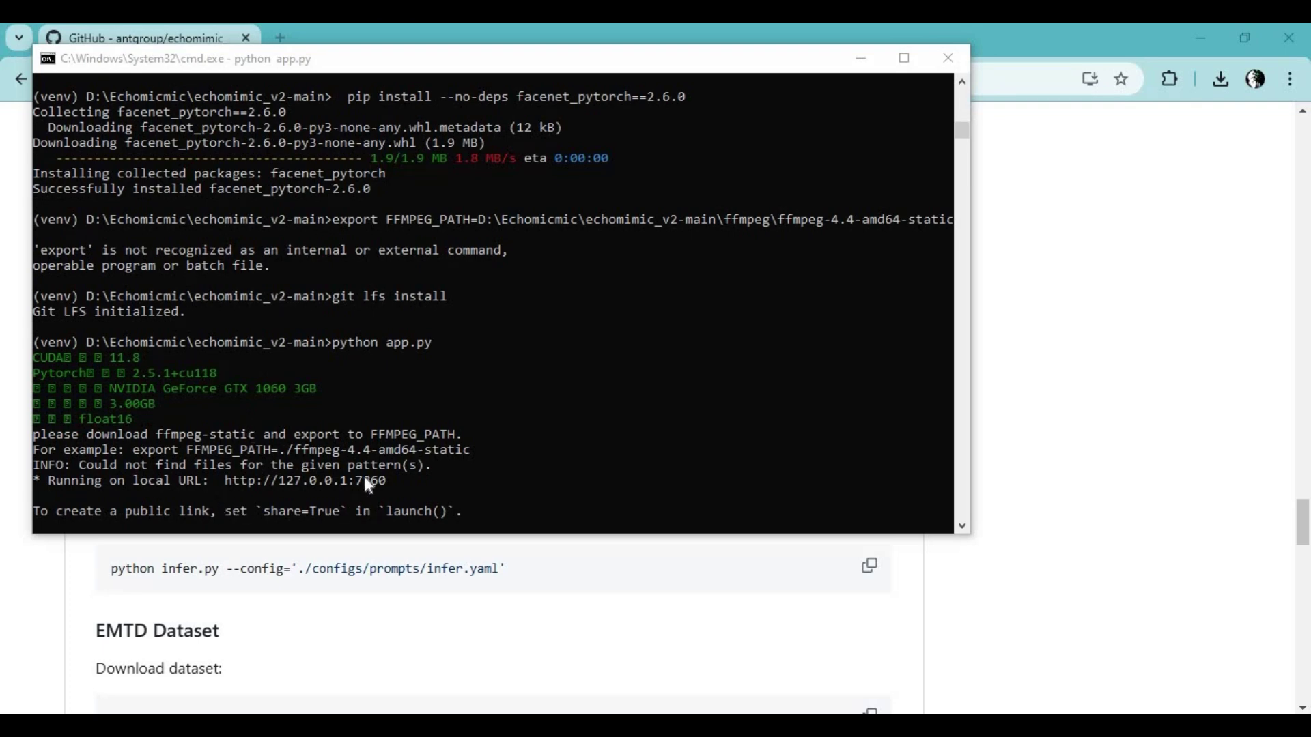
pyautogui.moveTo(228, 481); pyautogui.dragTo(239, 480)
pyautogui.hotkey('alt', 'Tab')
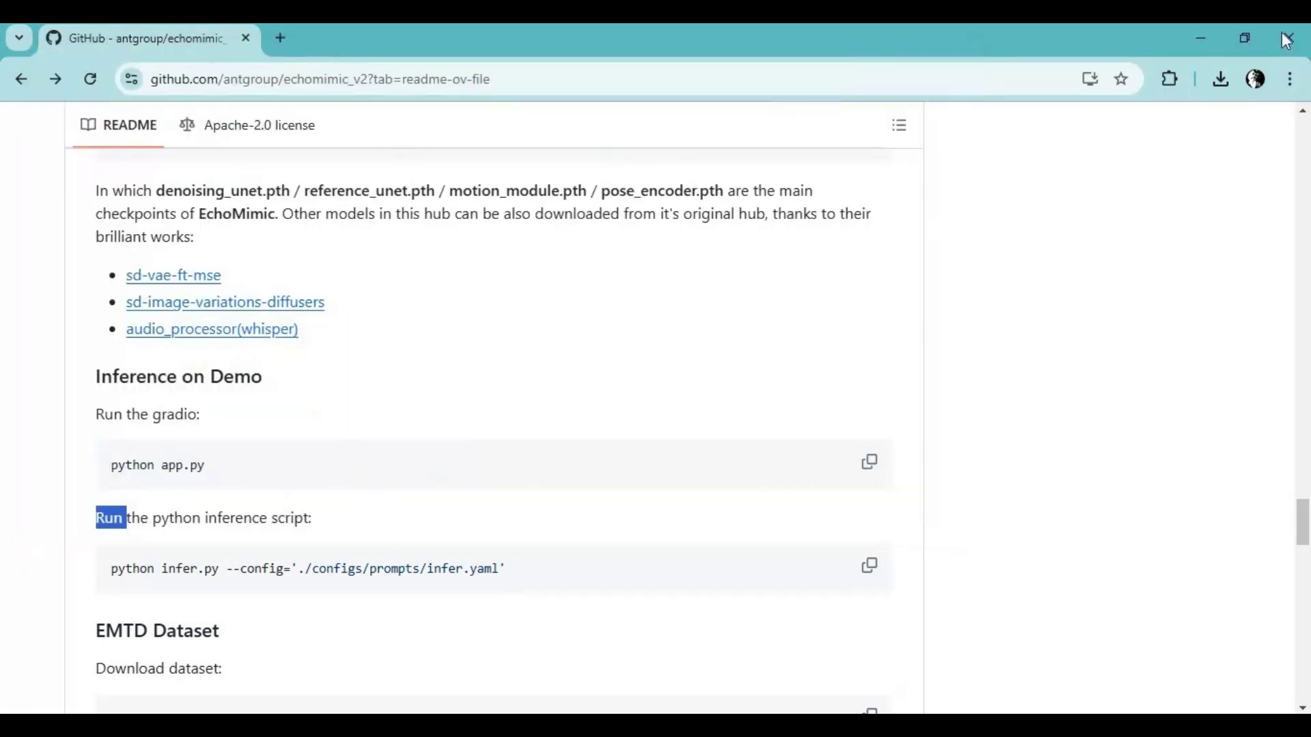
pyautogui.hotkey('alt', 'Tab')
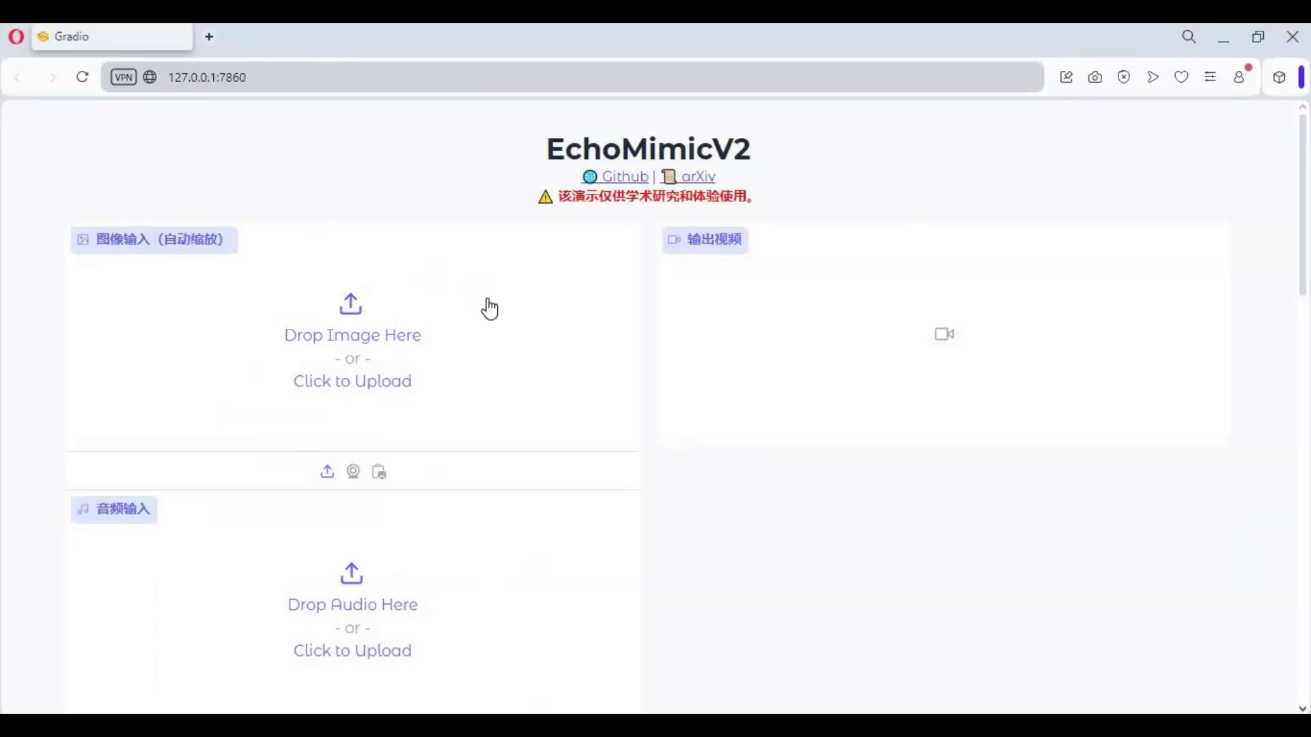
pyautogui.scroll(-12, 489, 310)
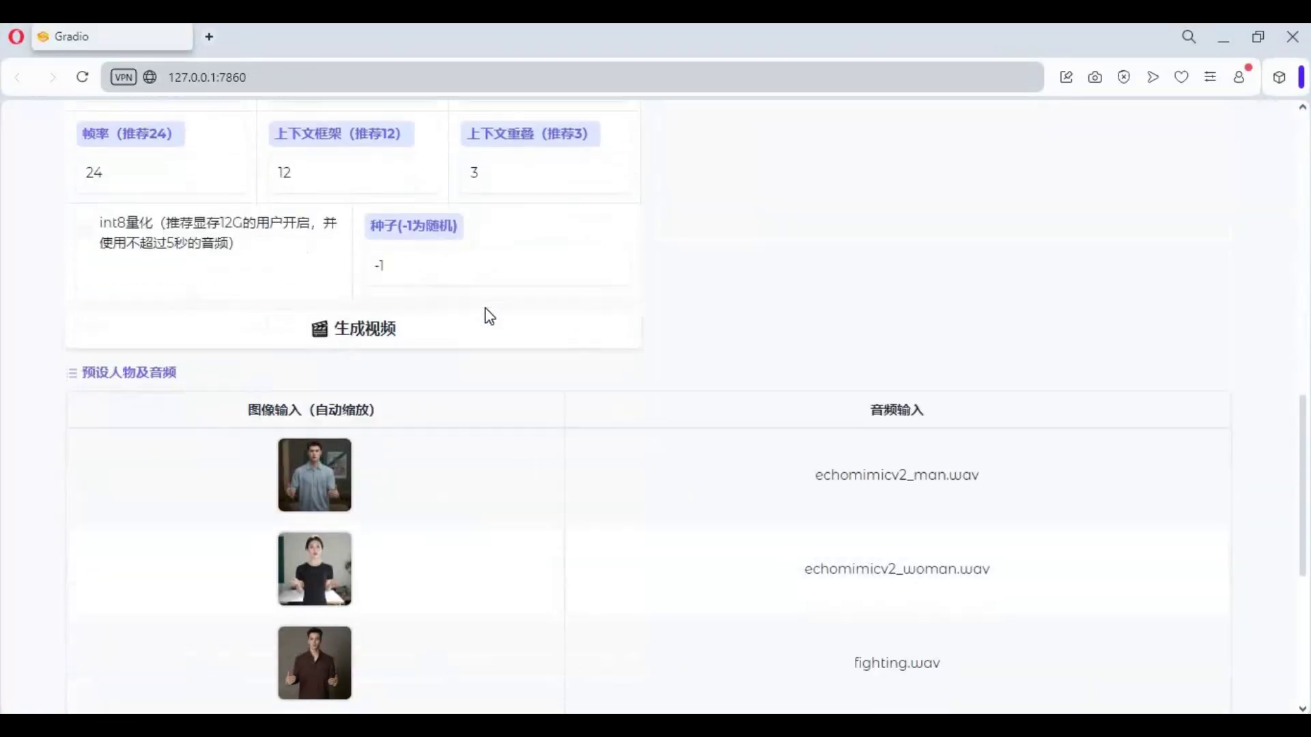
pyautogui.scroll(-5, 489, 314)
pyautogui.scroll(20, 486, 316)
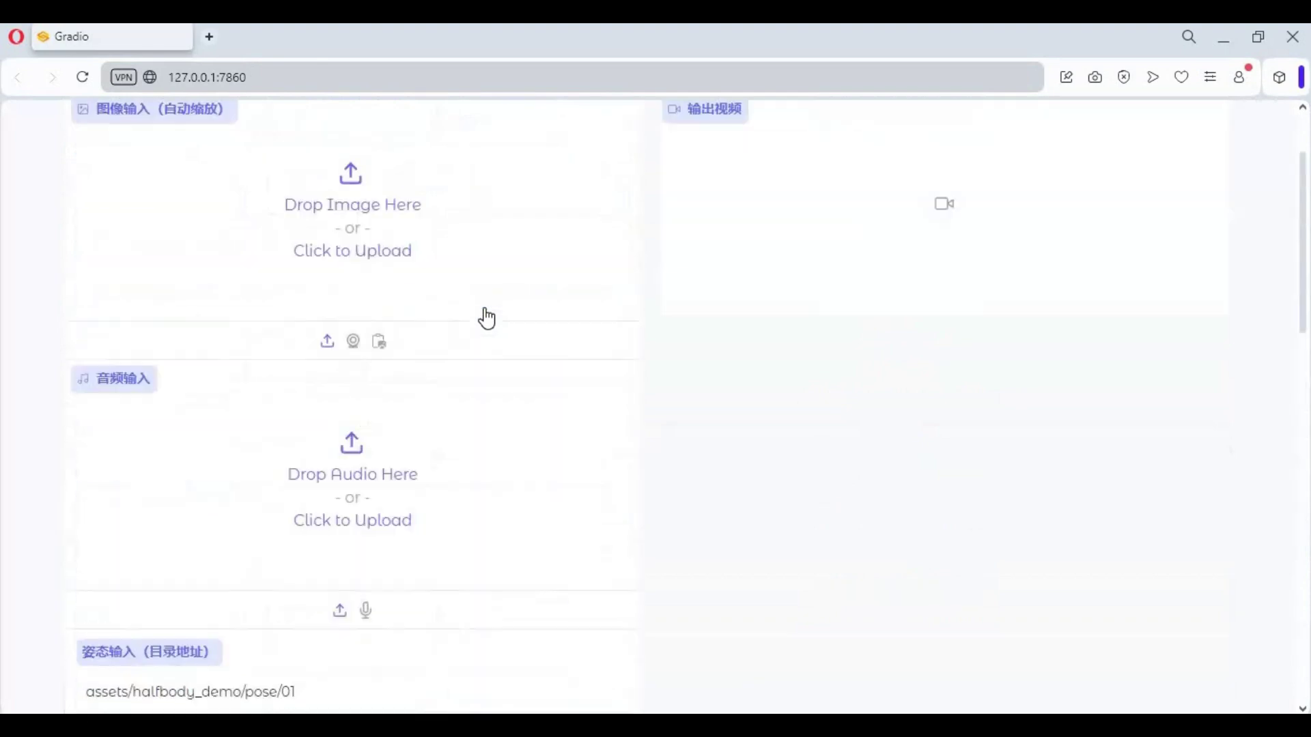
pyautogui.click(182, 36)
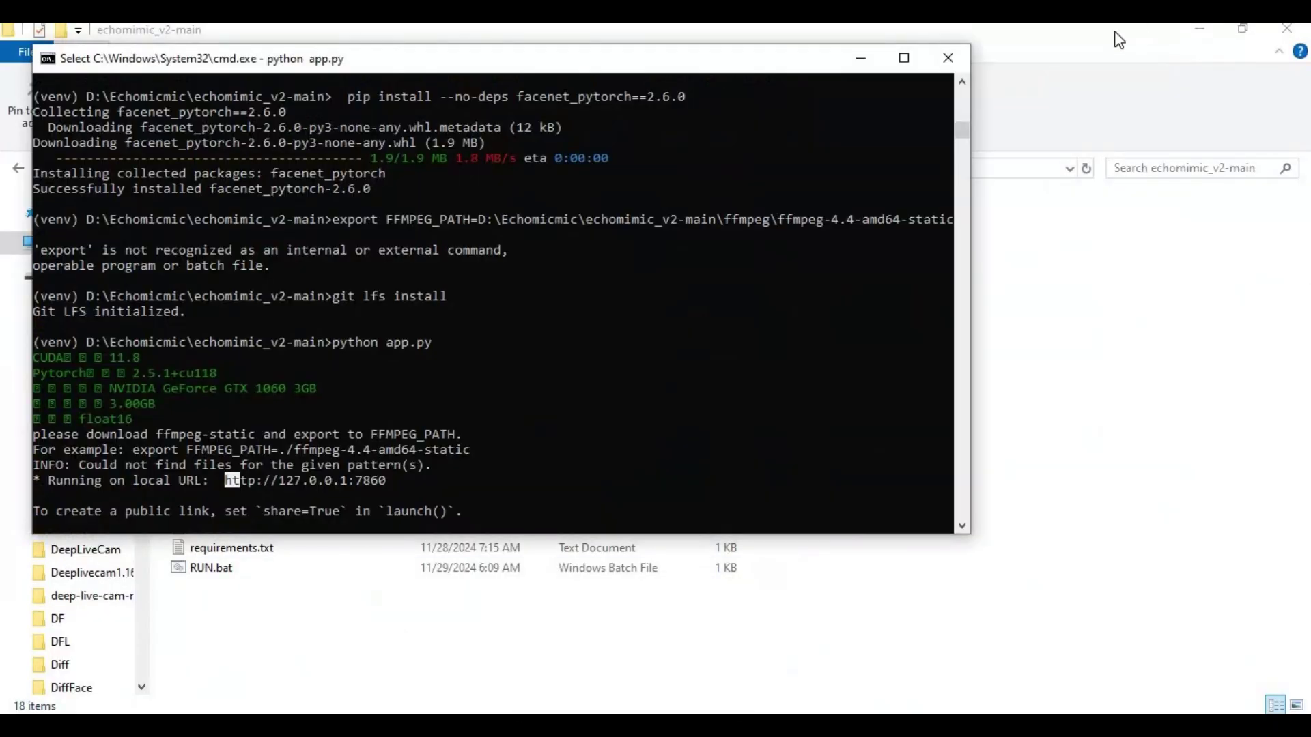
# Close the command prompt running app.py and create a new text document in the echomimic_v2-main folder, opened in Notepad
pyautogui.click(947, 58)
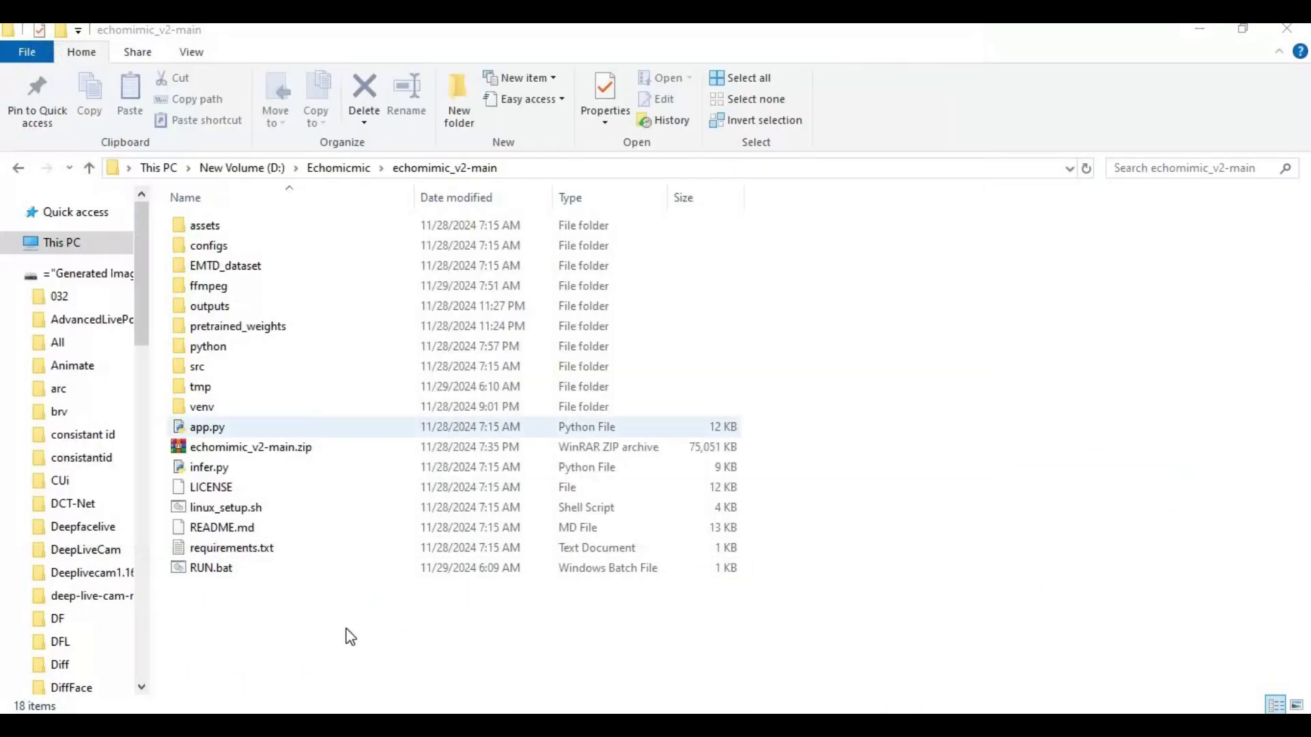
pyautogui.rightClick(342, 630)
pyautogui.moveTo(386, 587)
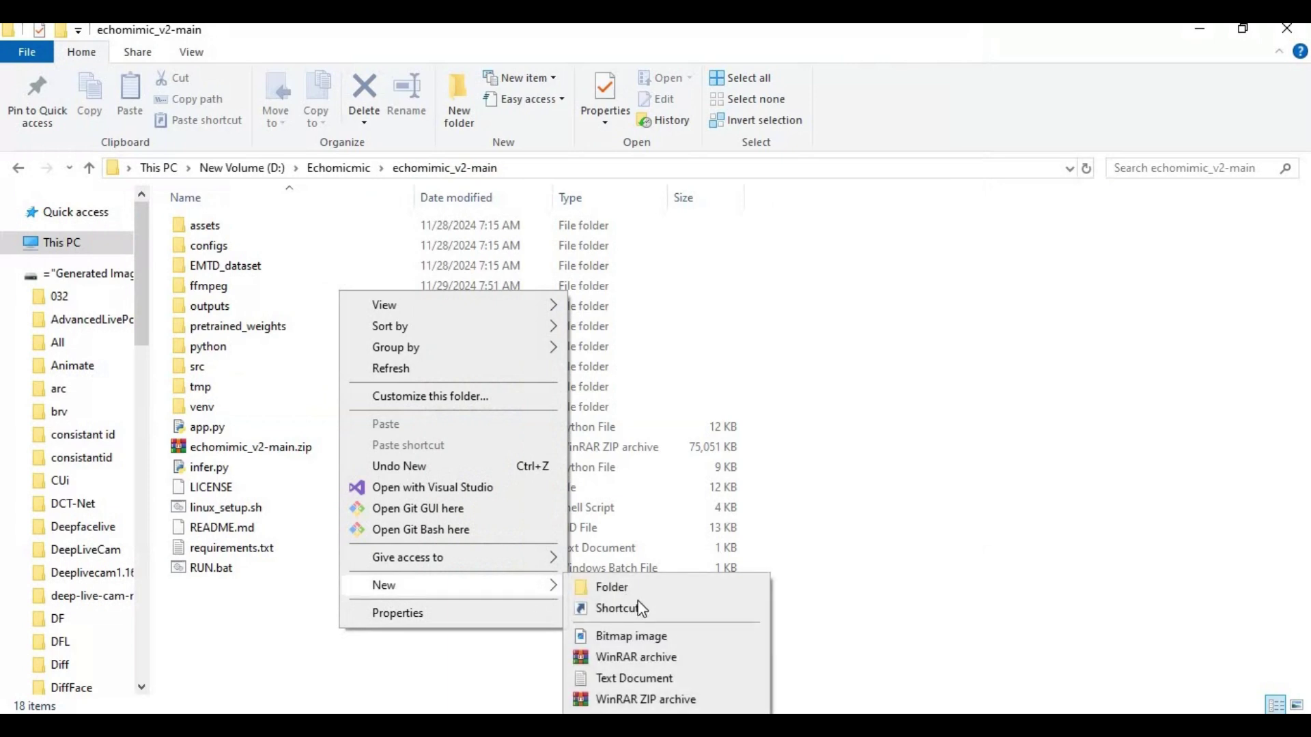
pyautogui.click(628, 679)
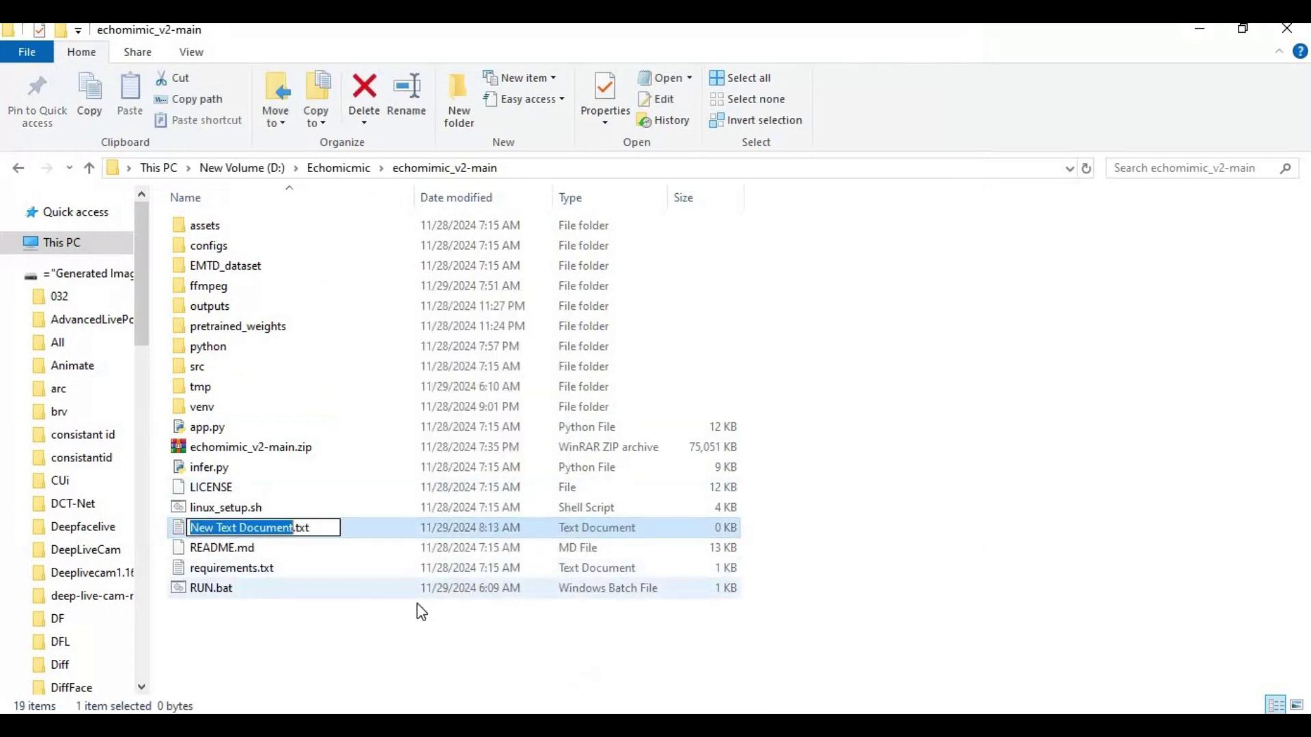
pyautogui.click(384, 625)
pyautogui.doubleClick(283, 527)
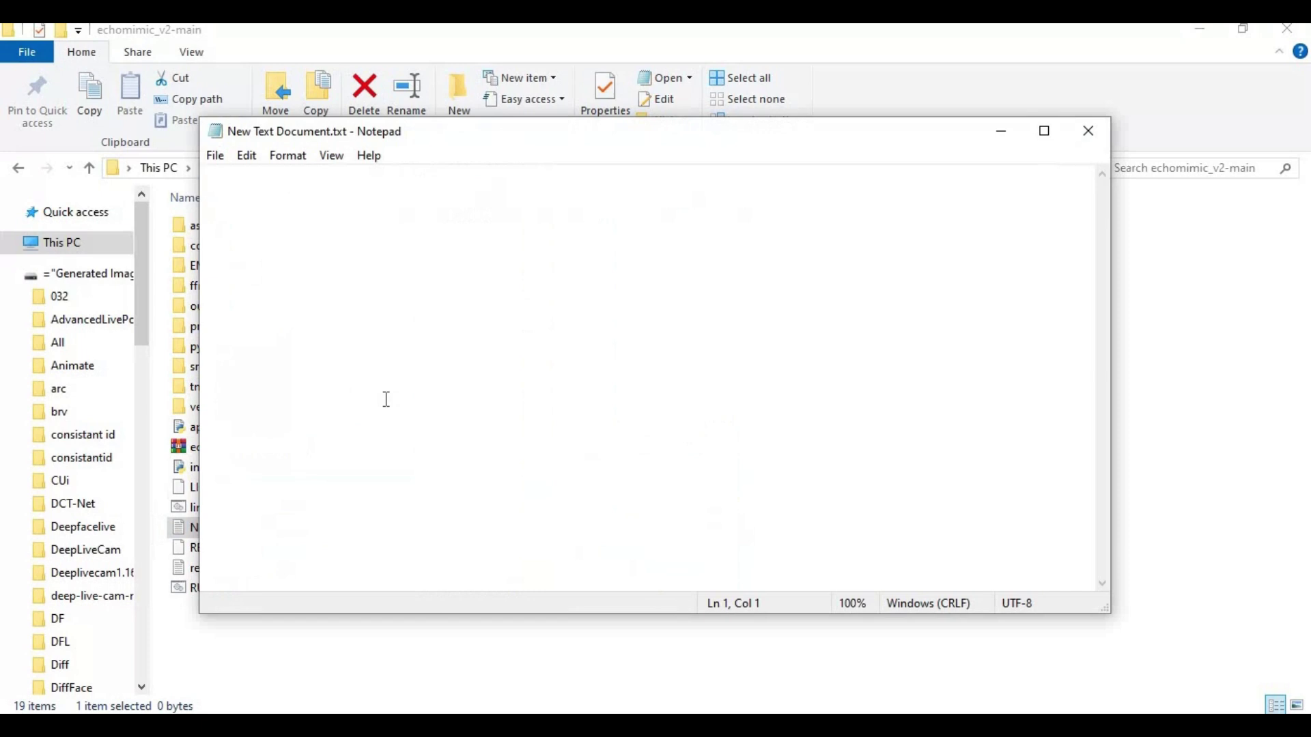
pyautogui.write('@e')
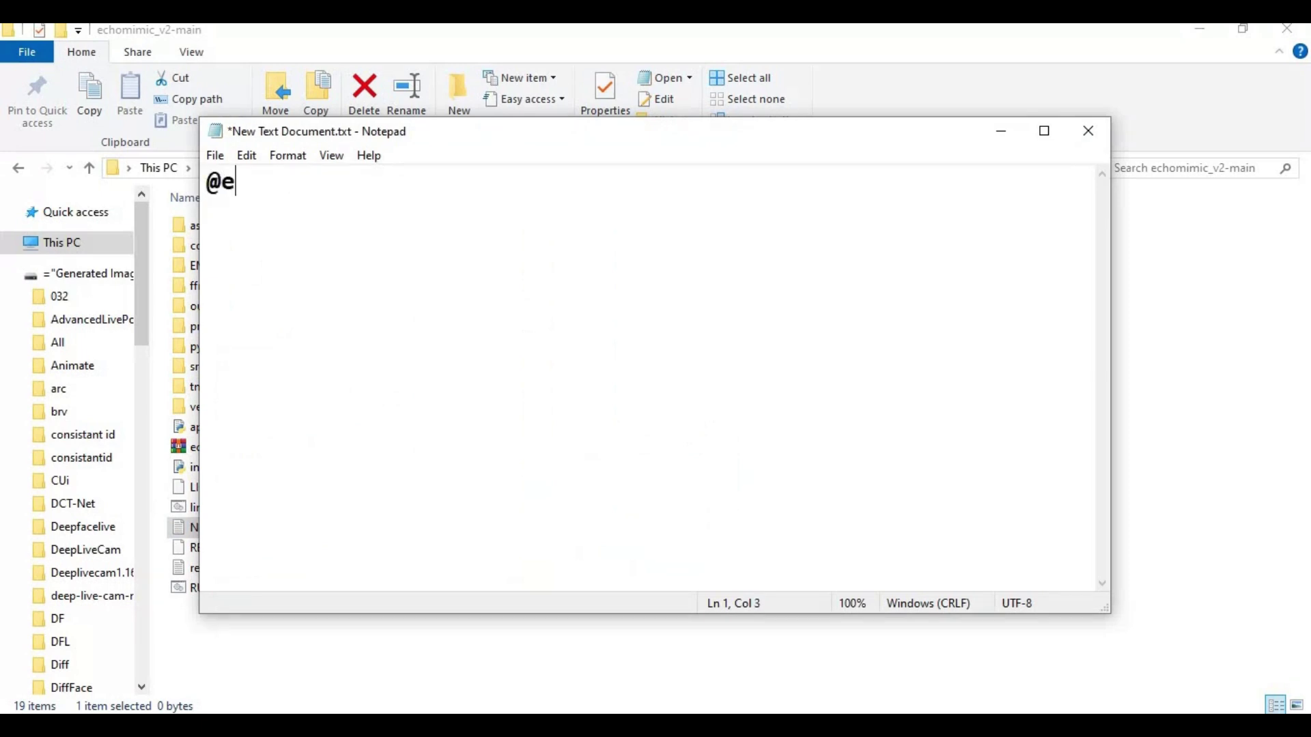
pyautogui.write('cho off')
pyautogui.press('Return')
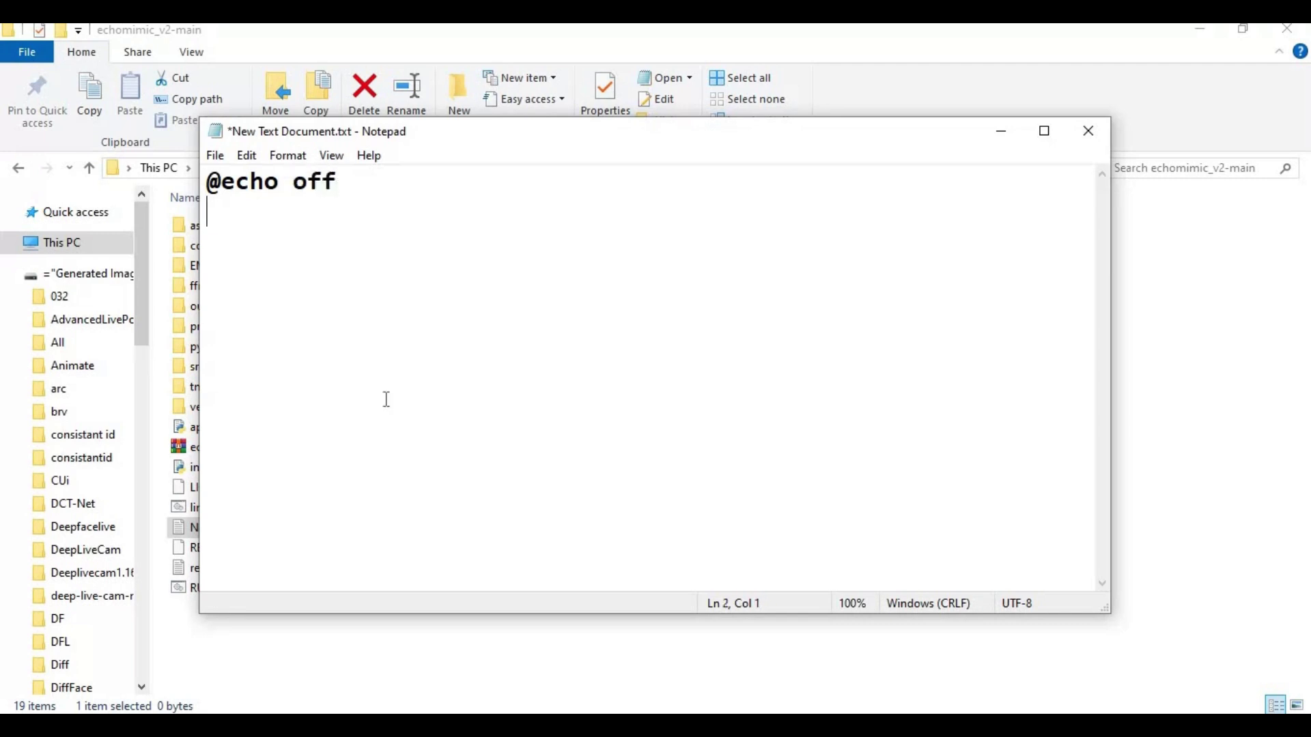
pyautogui.write('call ve')
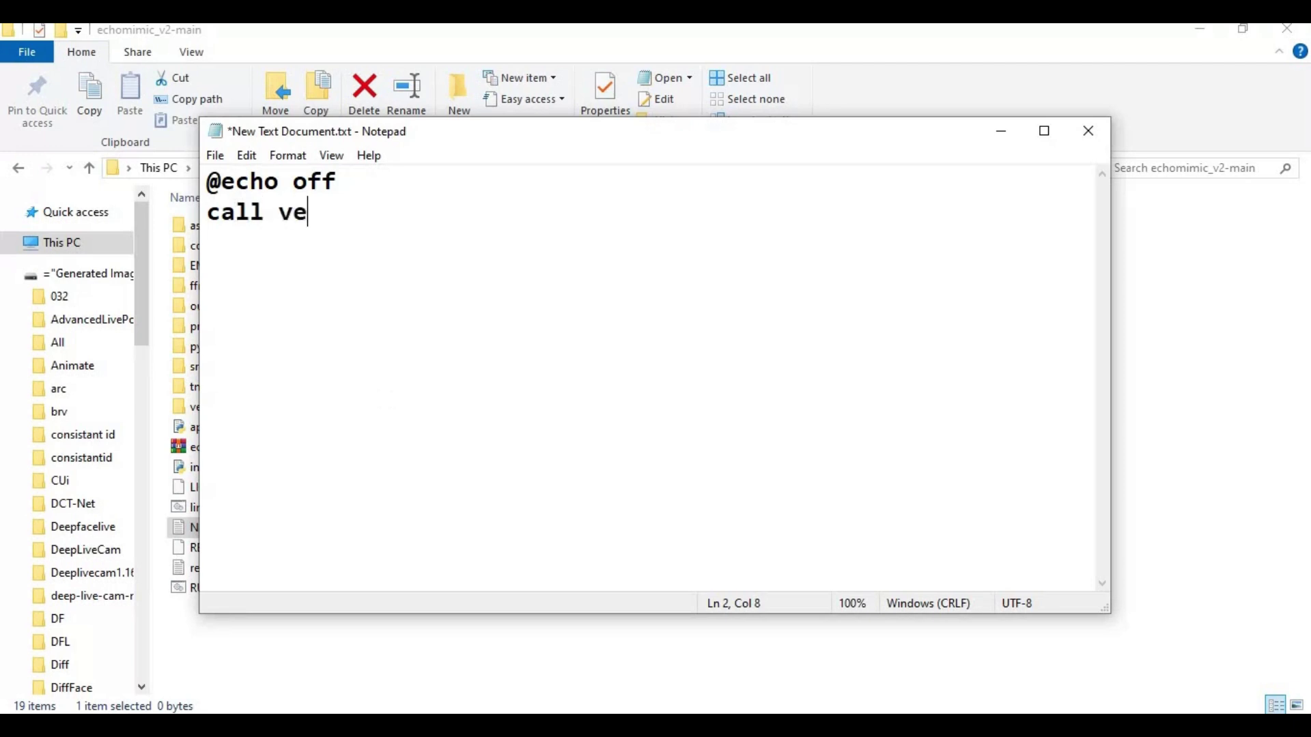
pyautogui.write('nv\\scrip')
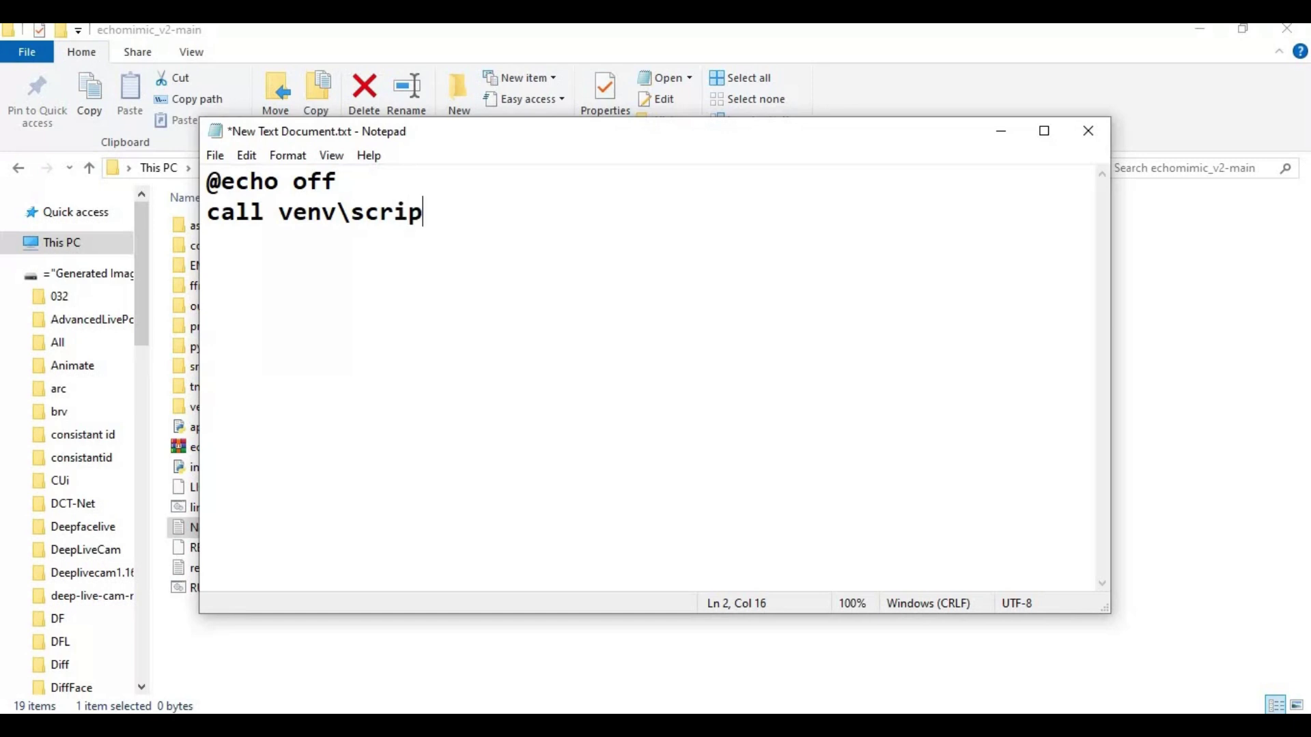
pyautogui.write('ts\\activate')
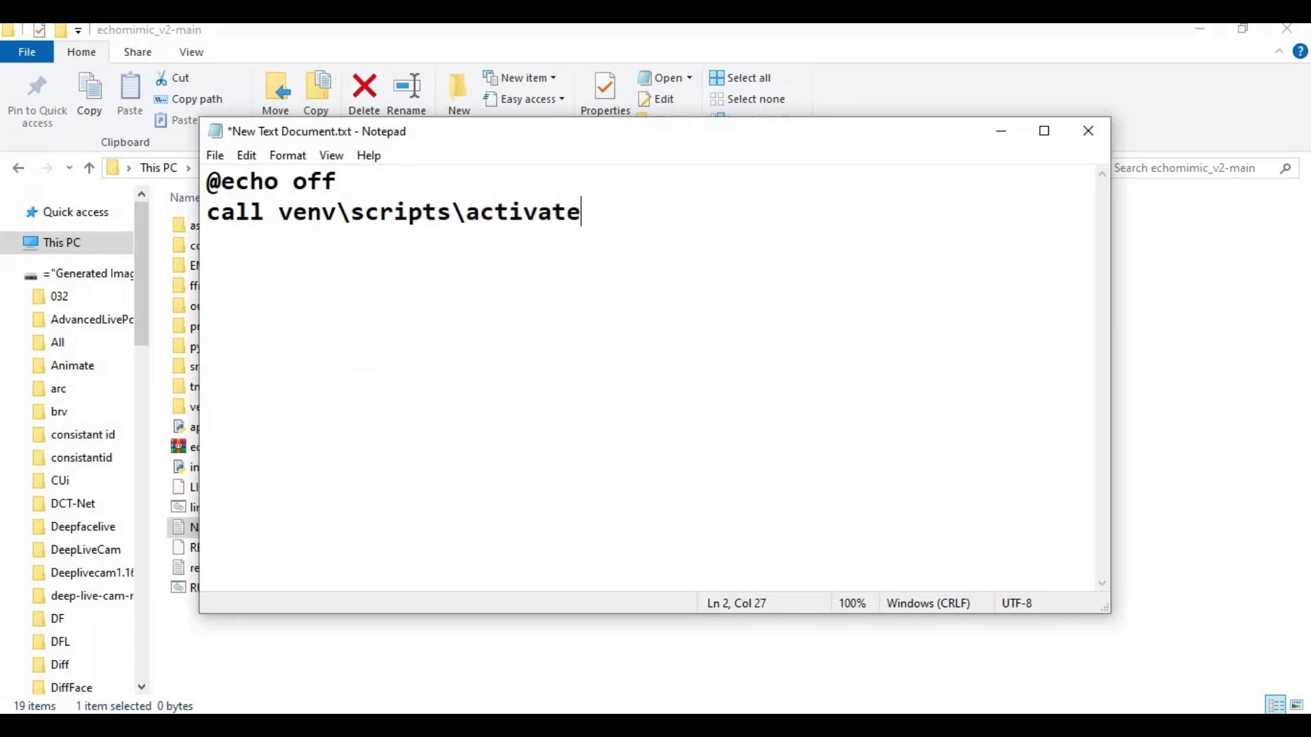
pyautogui.press('Return')
pyautogui.write('python app')
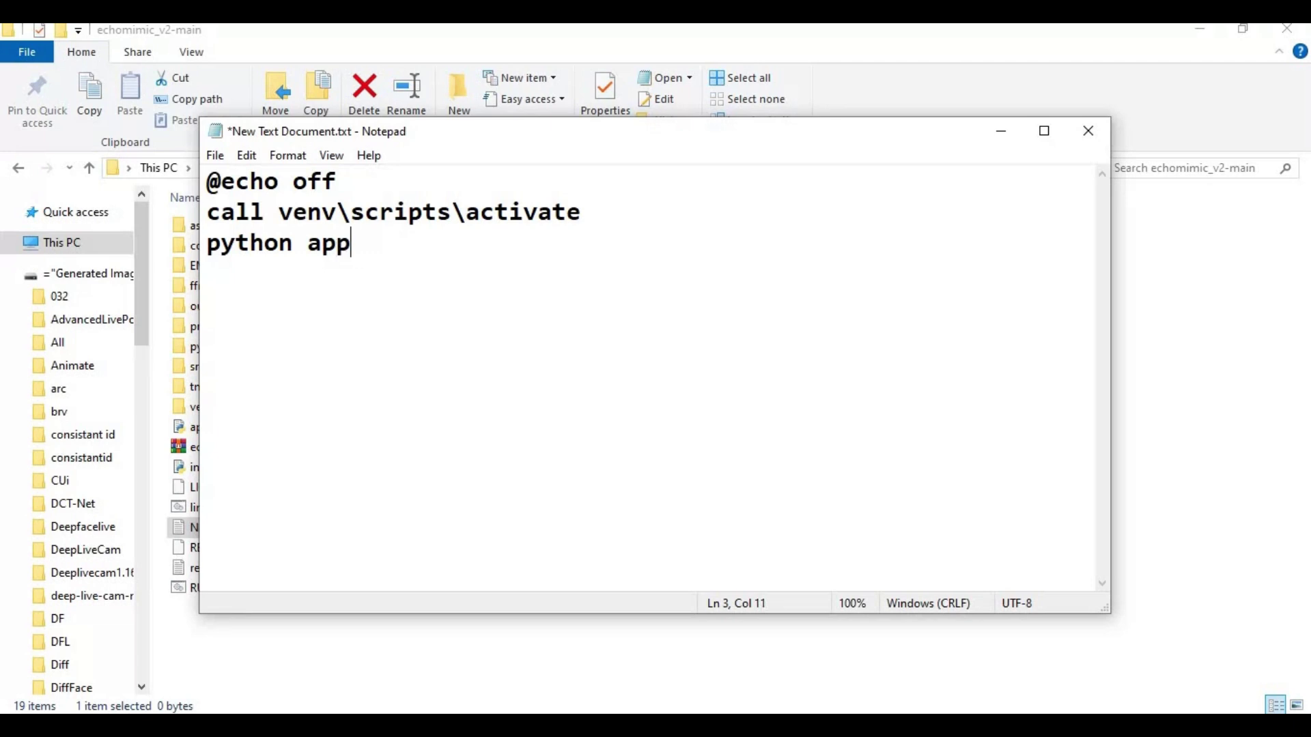
pyautogui.write('.py')
pyautogui.press('Return')
pyautogui.write('pause')
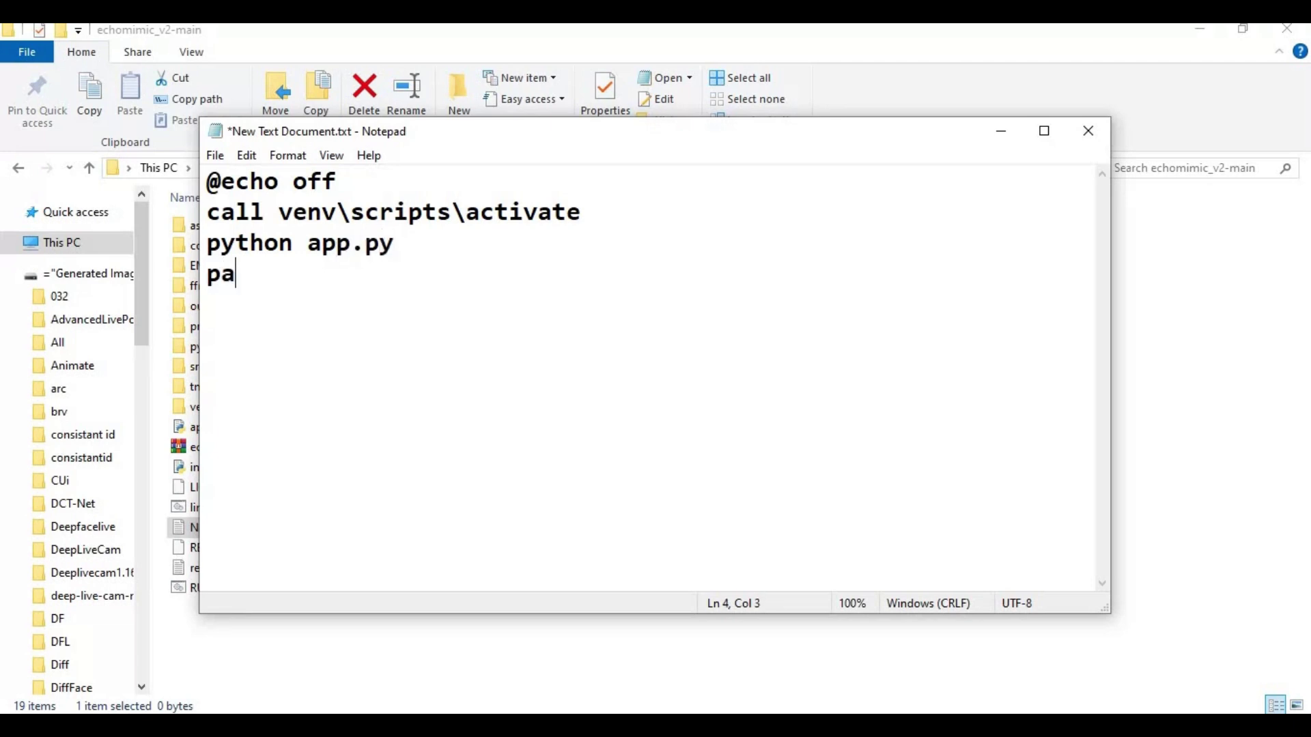
# Save the script as ruun.bat in the echomimic_v2-main folder, without replacing the existing RUN.bat
pyautogui.click(215, 156)
pyautogui.click(295, 265)
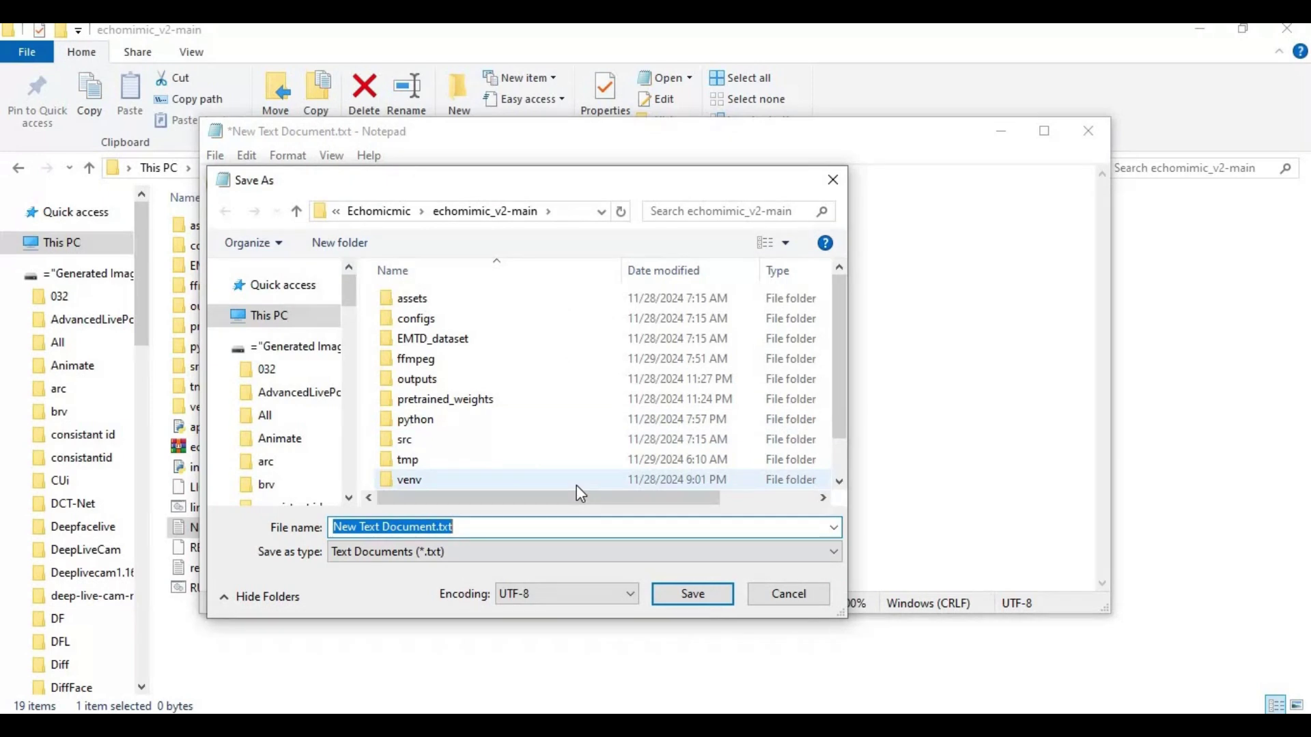
pyautogui.write('run')
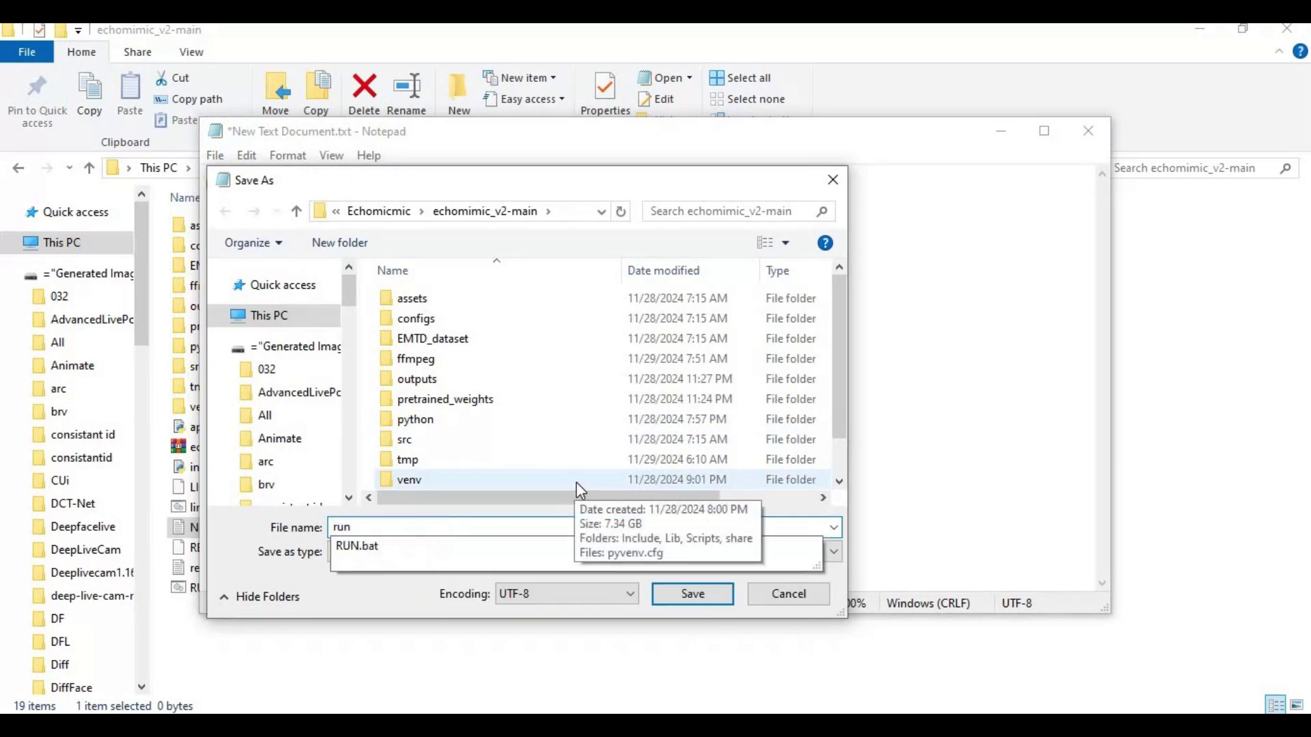
pyautogui.write('.b')
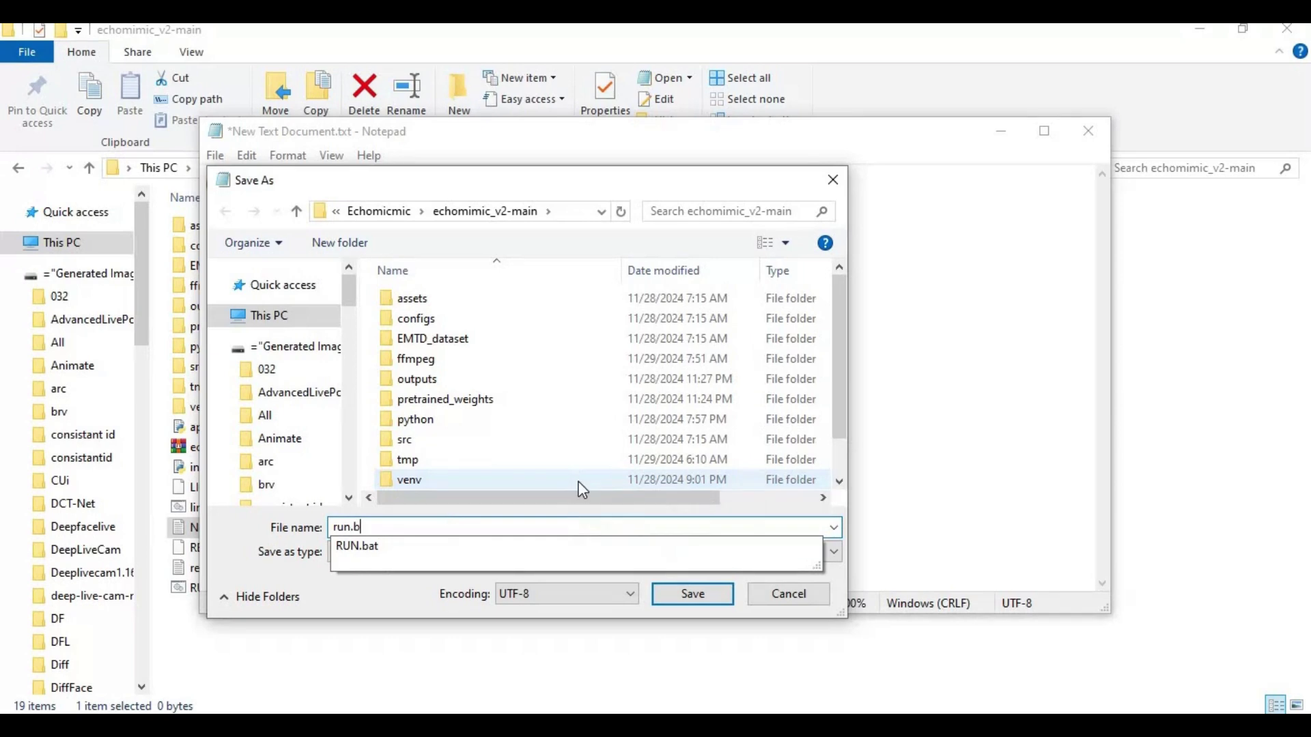
pyautogui.write('at')
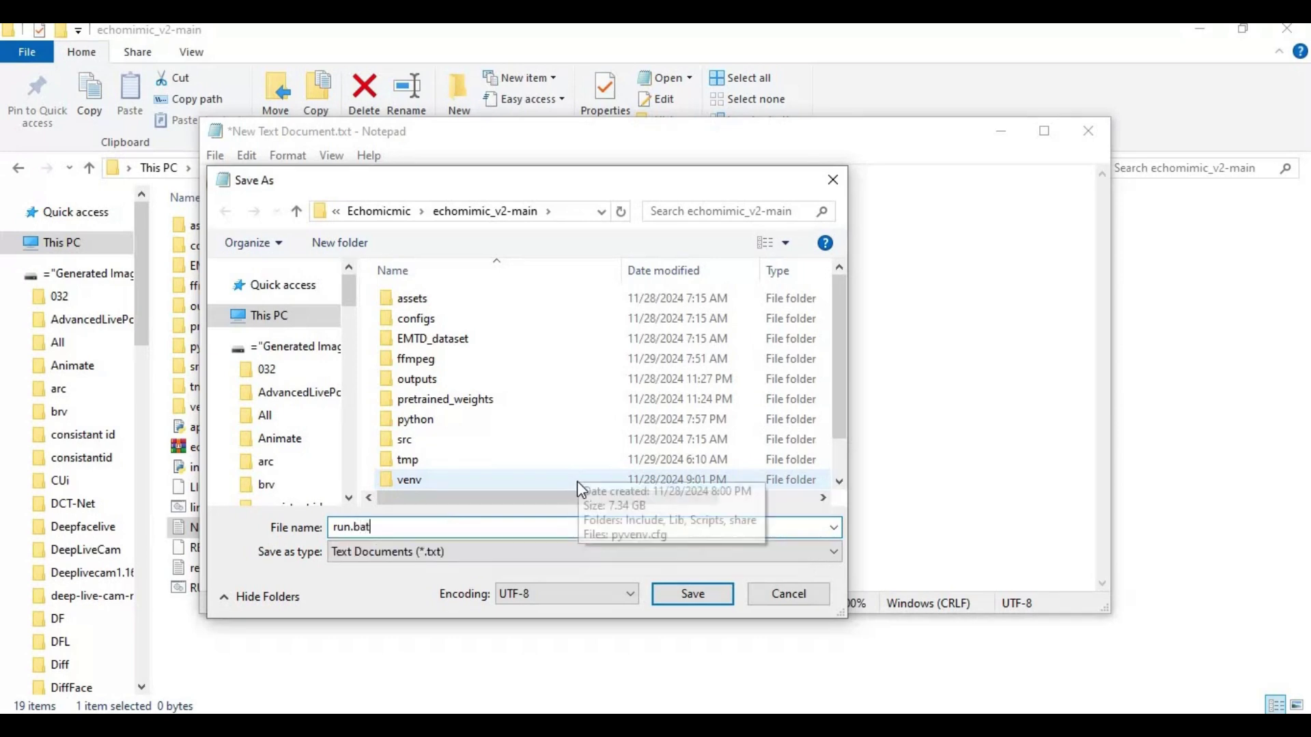
pyautogui.click(693, 594)
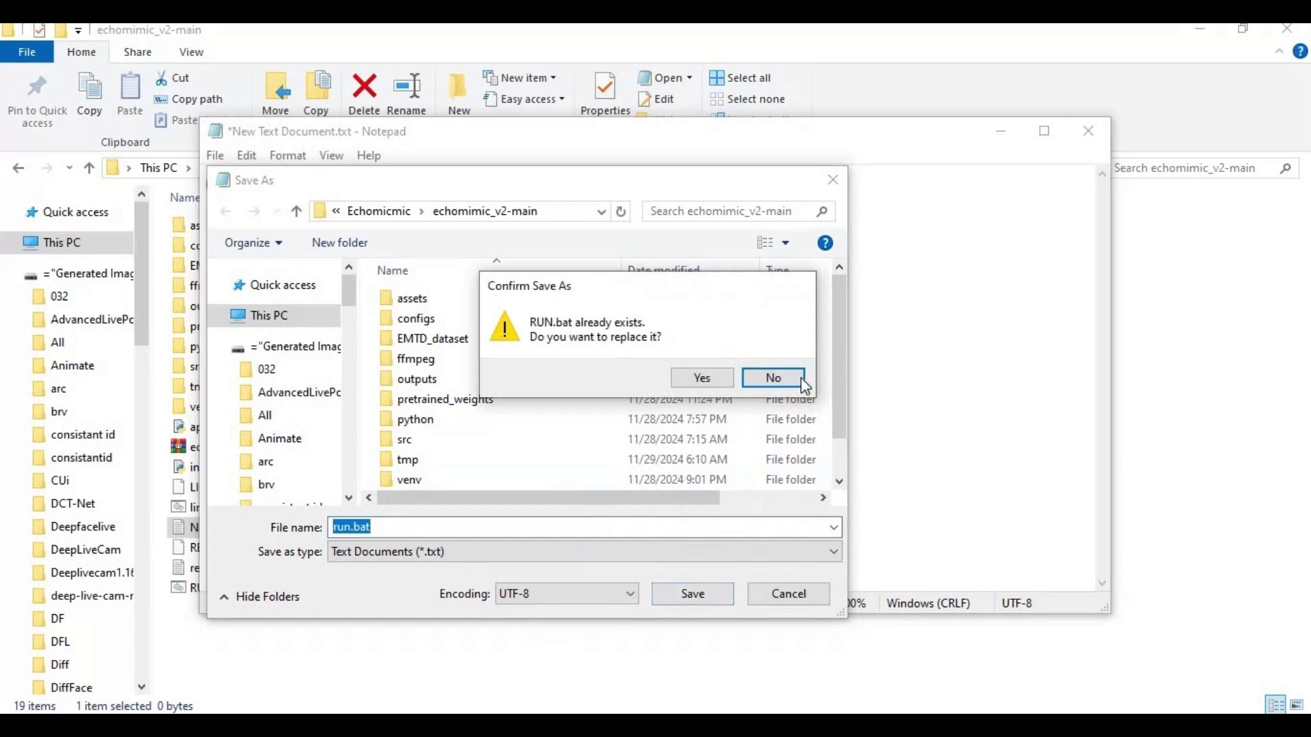
pyautogui.click(768, 380)
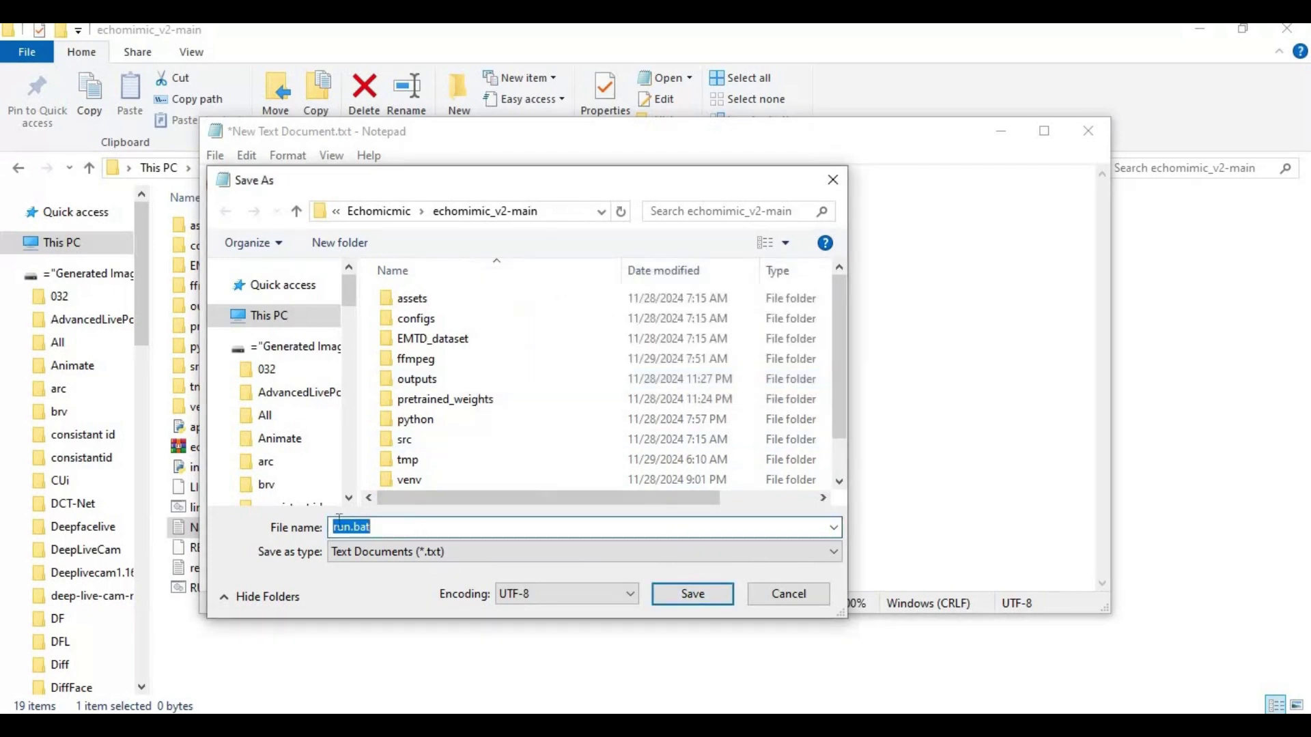
pyautogui.press('Home')
pyautogui.write('u')
pyautogui.click(705, 604)
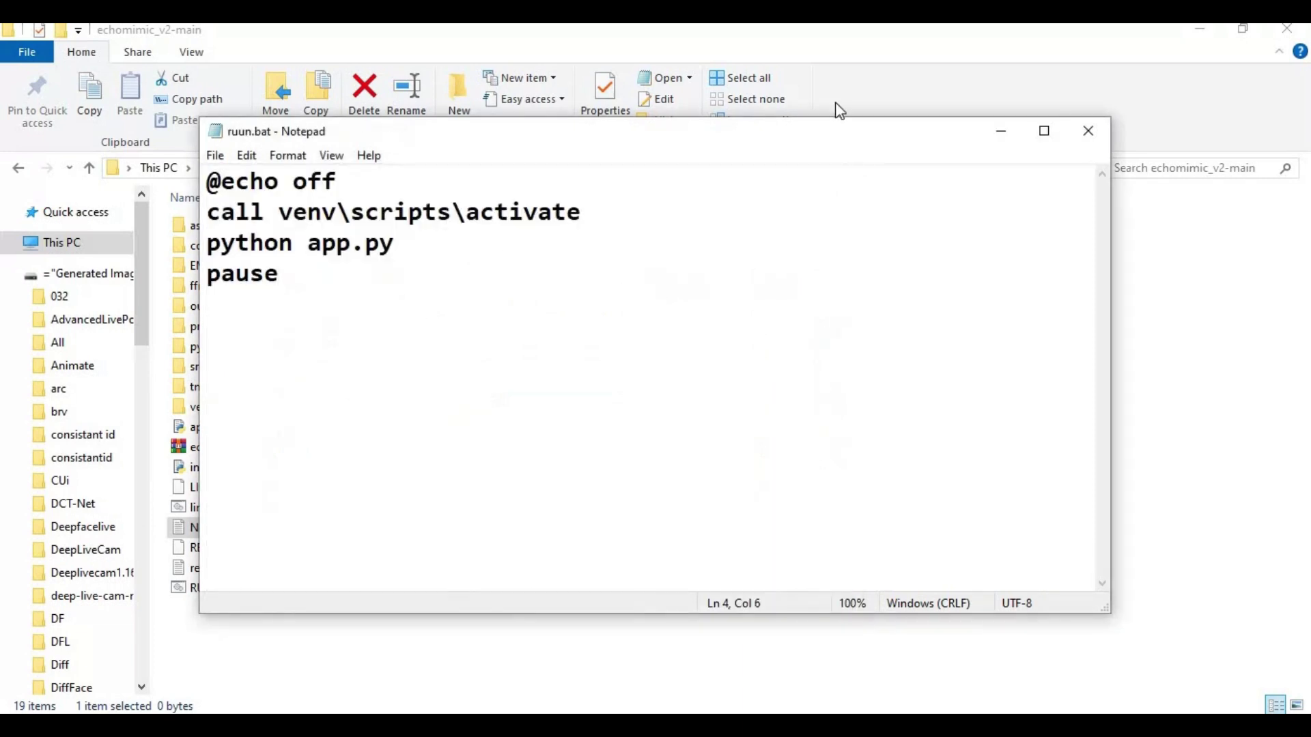
# Close the ruun.bat script in Notepad and run ruun.bat from the echomimic_v2-main folder
pyautogui.click(1088, 131)
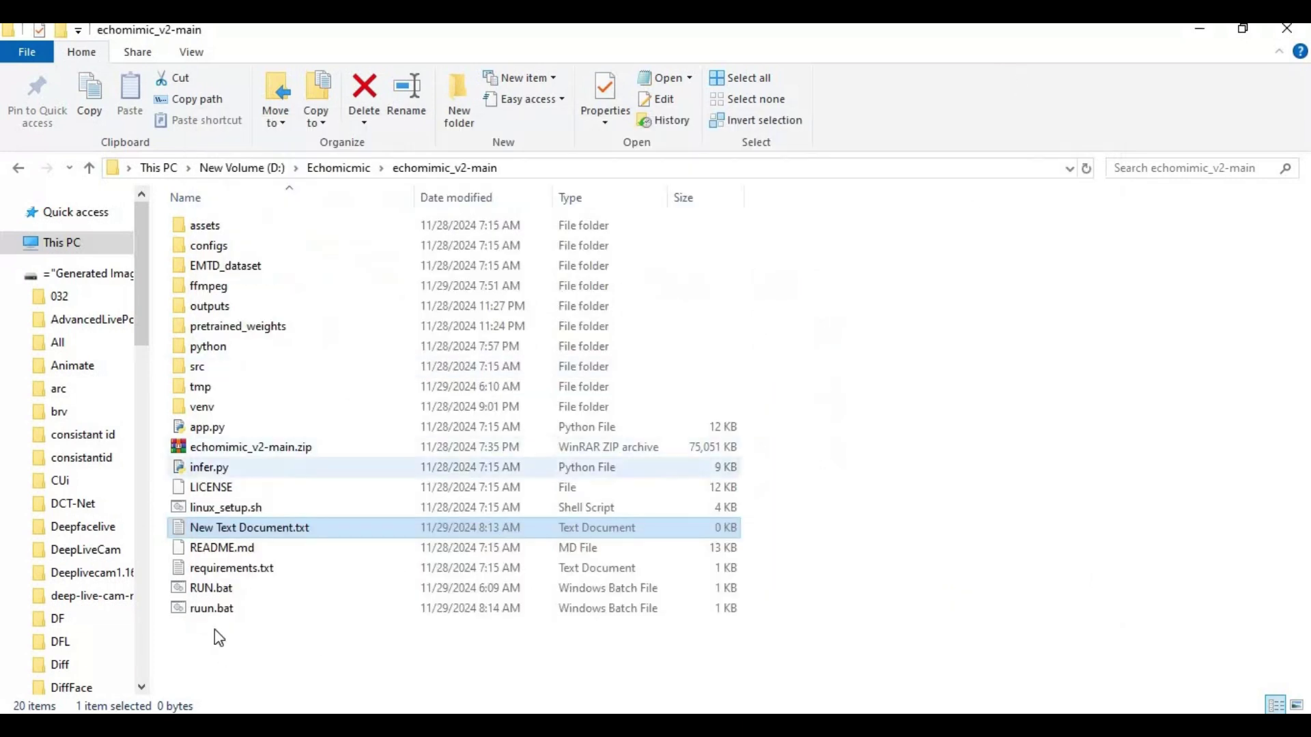
pyautogui.doubleClick(204, 608)
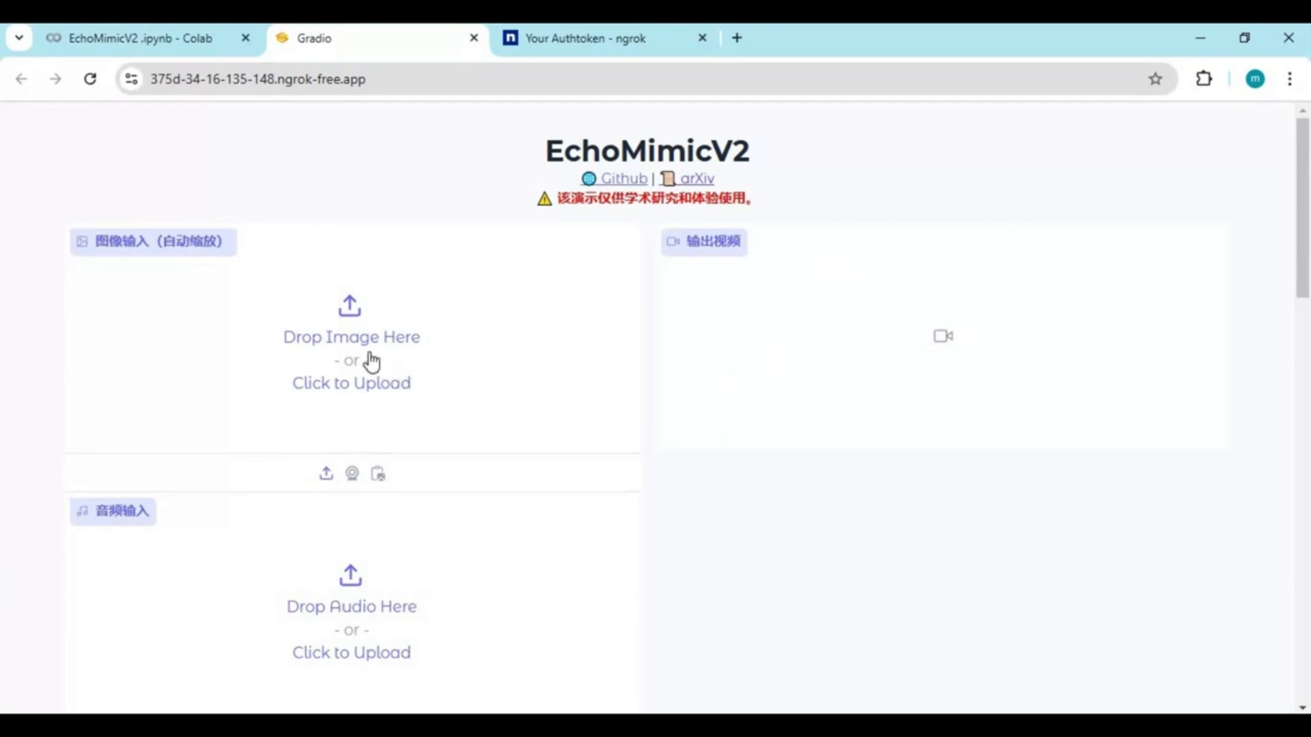
# In the ngrok-hosted EchoMimicV2 page, upload image (5).png from Downloads as the input image and an audio file from Documents as the input audio
pyautogui.click(421, 266)
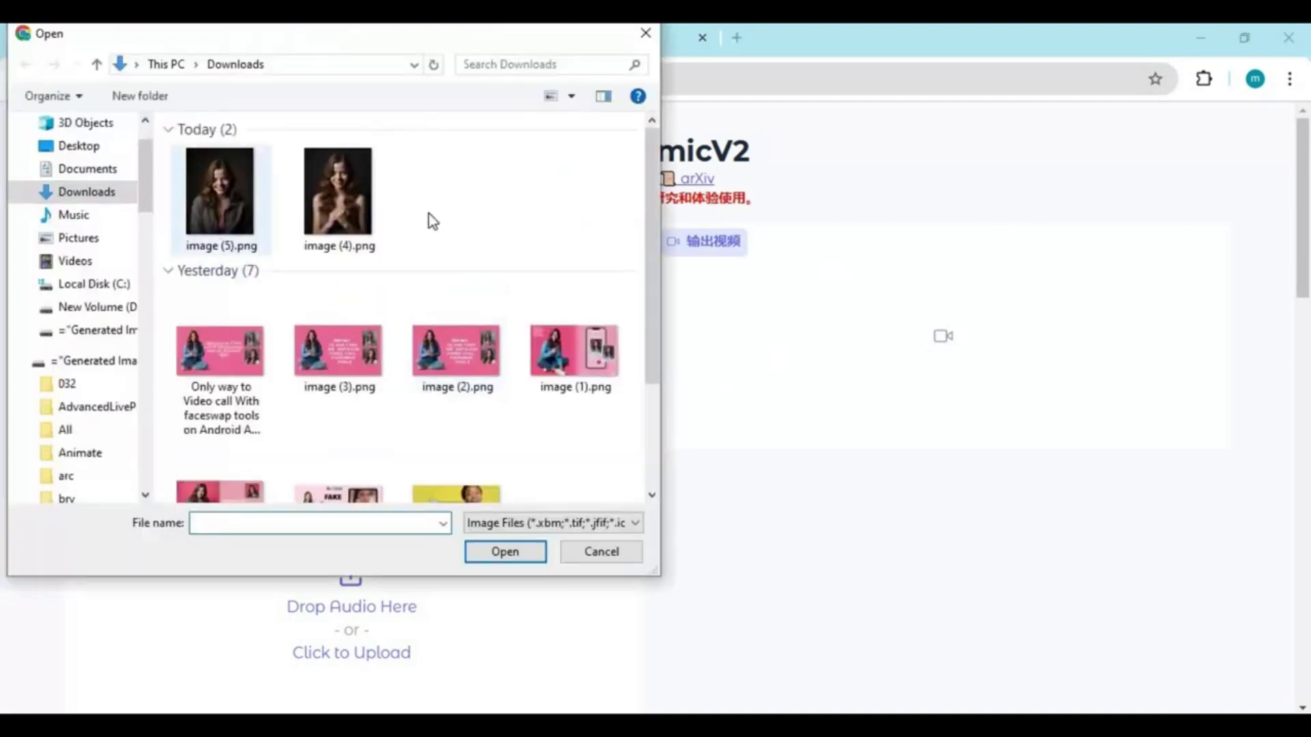
pyautogui.doubleClick(233, 207)
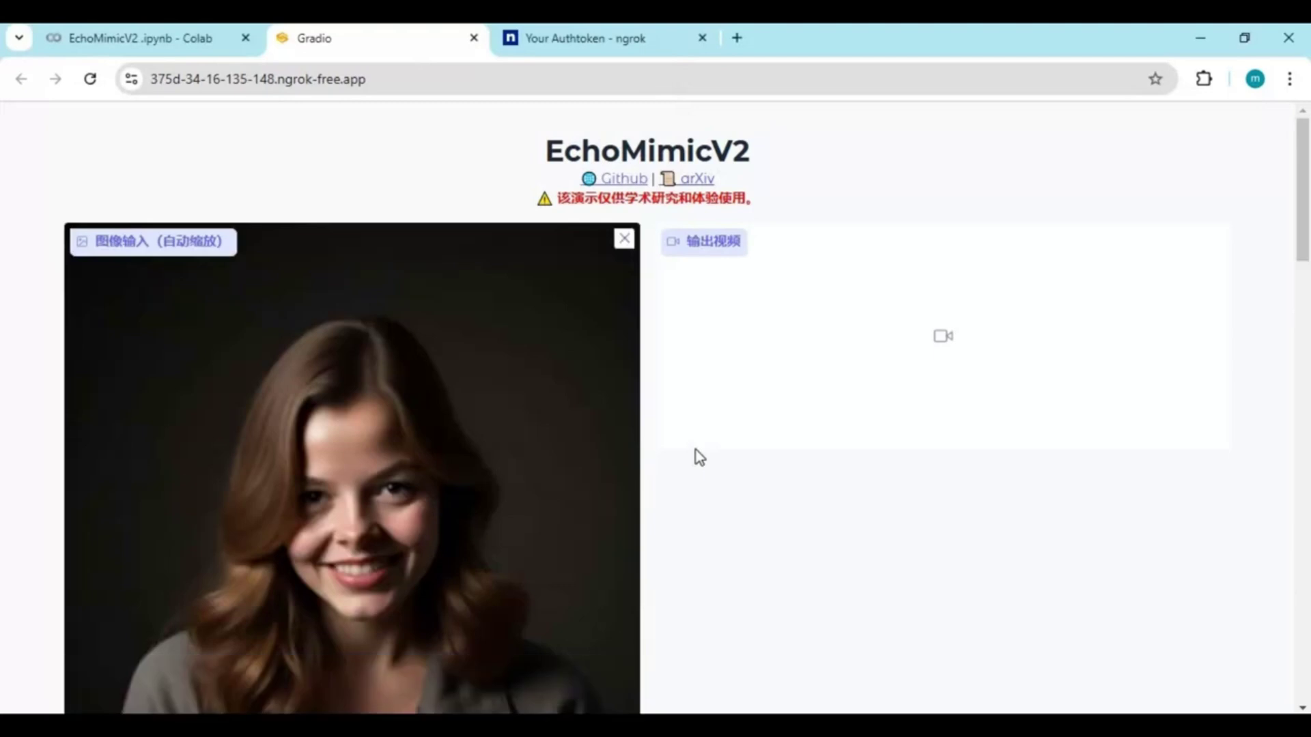
pyautogui.scroll(-3, 669, 521)
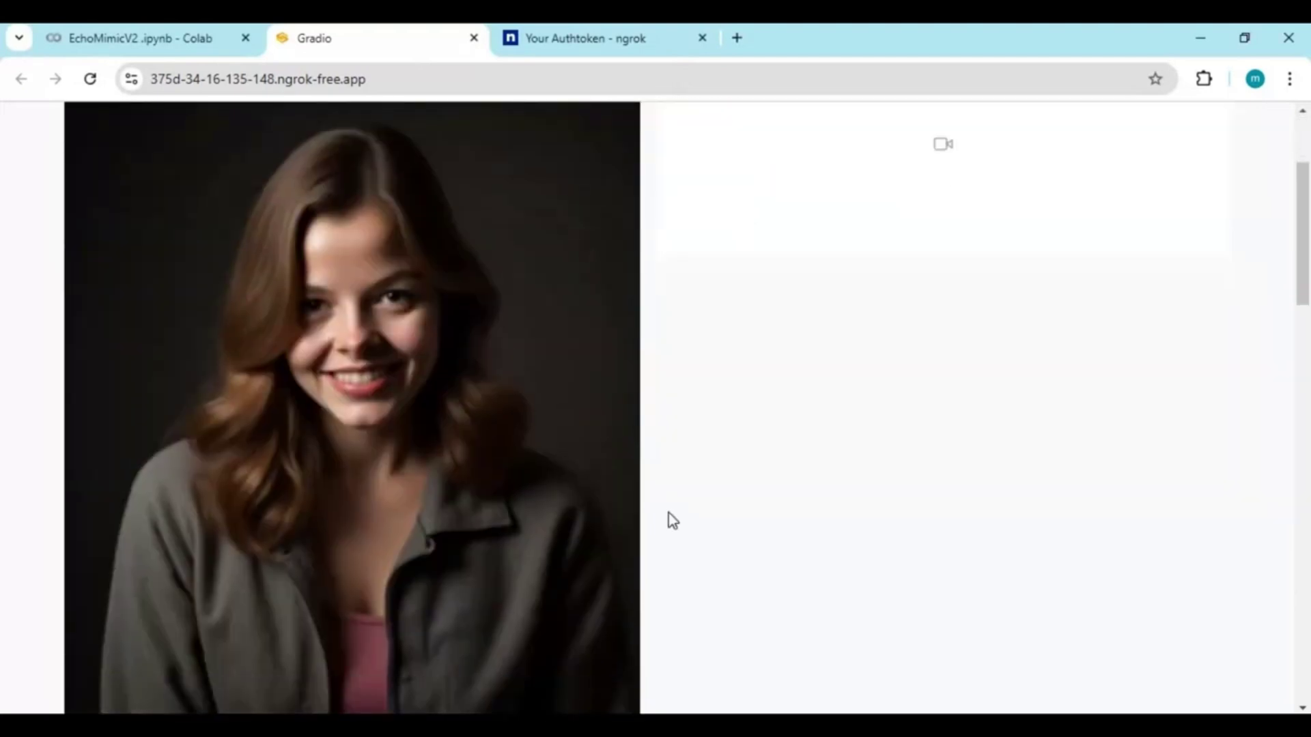
pyautogui.scroll(-6, 357, 553)
pyautogui.click(371, 565)
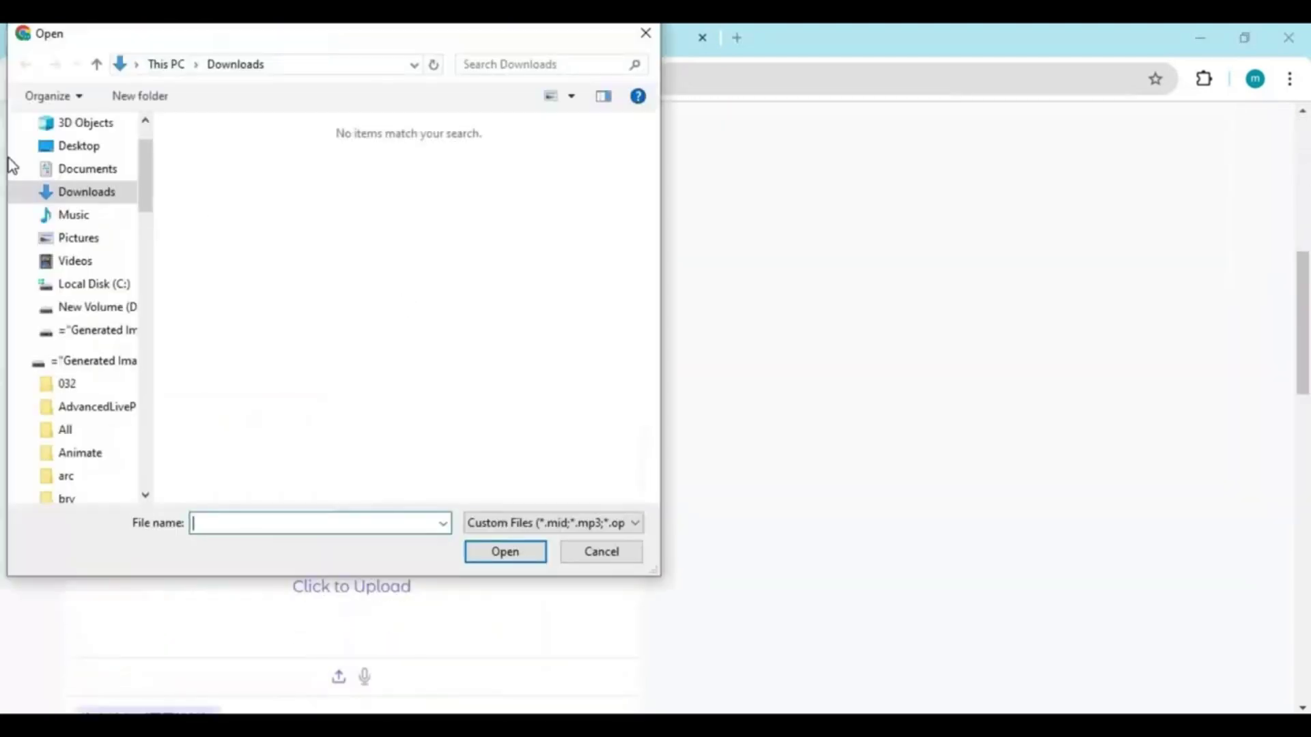
pyautogui.click(82, 170)
pyautogui.doubleClick(220, 152)
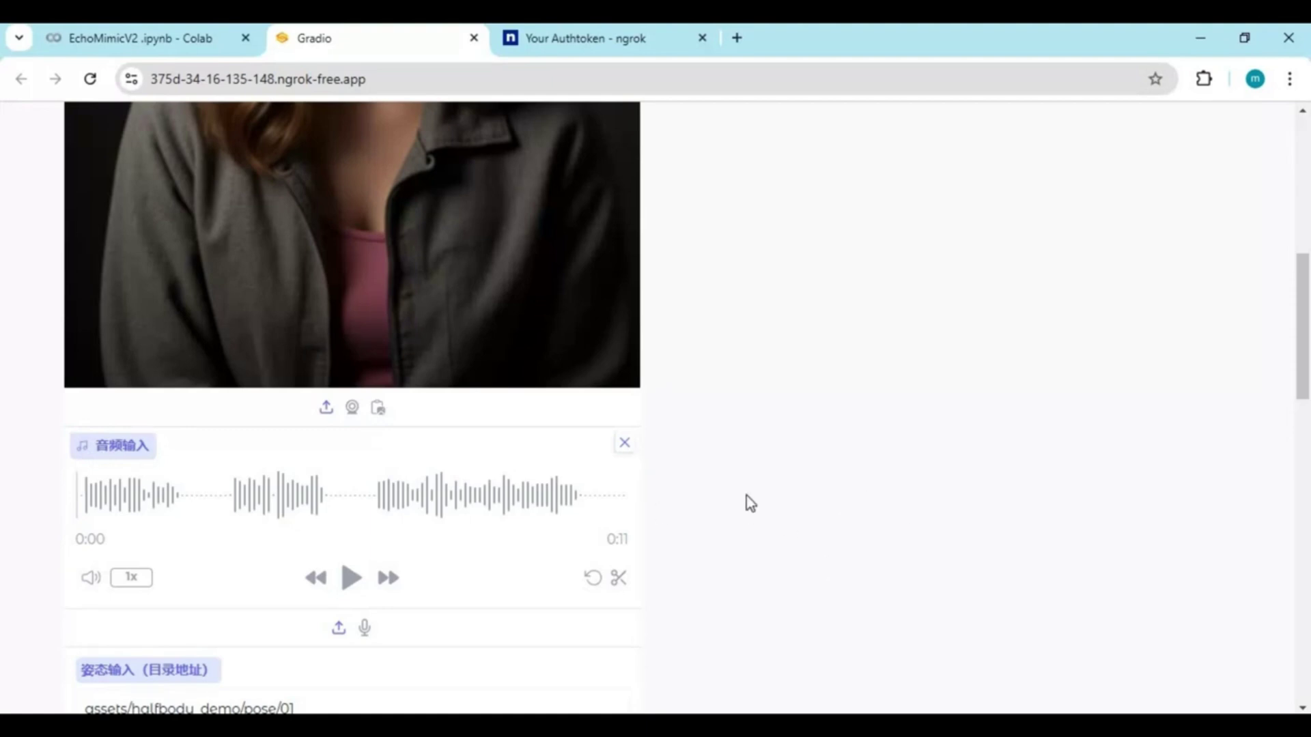
# Review the uploaded image and audio, the pose directory, the generation settings and the example presets
pyautogui.scroll(6, 752, 486)
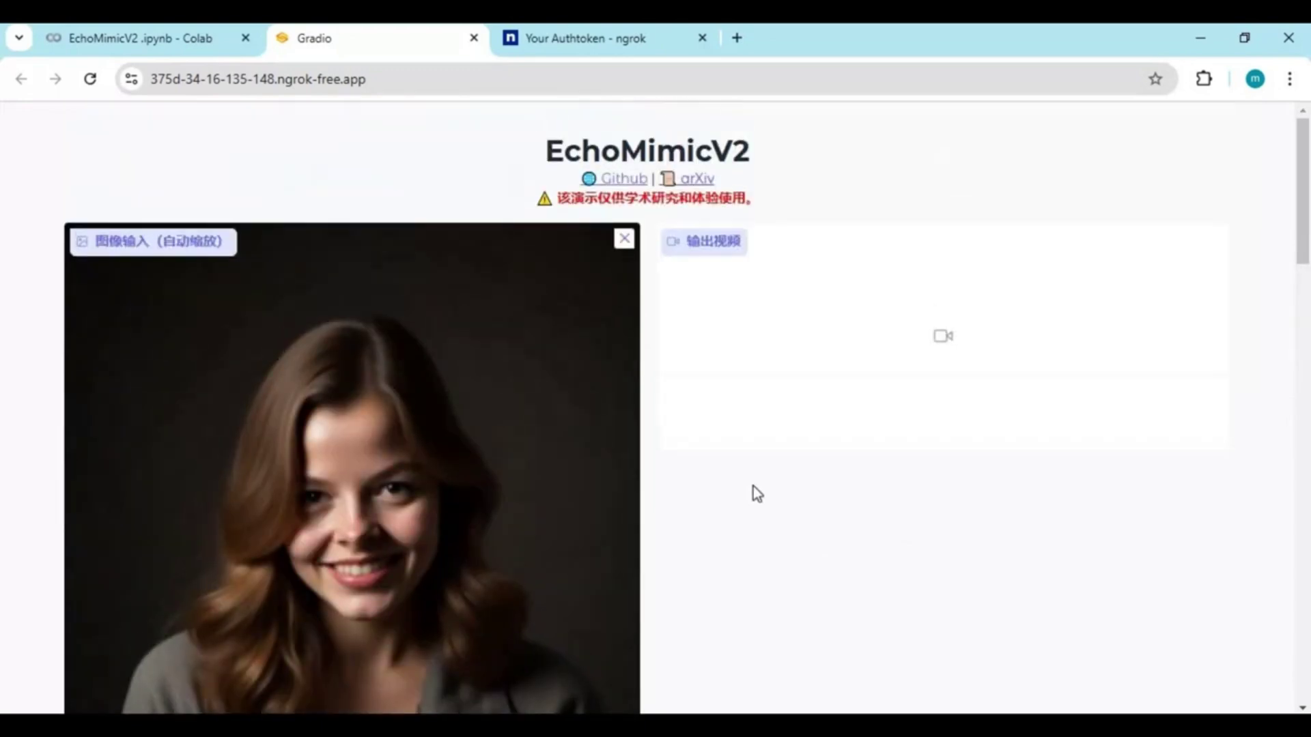
pyautogui.scroll(-8, 752, 486)
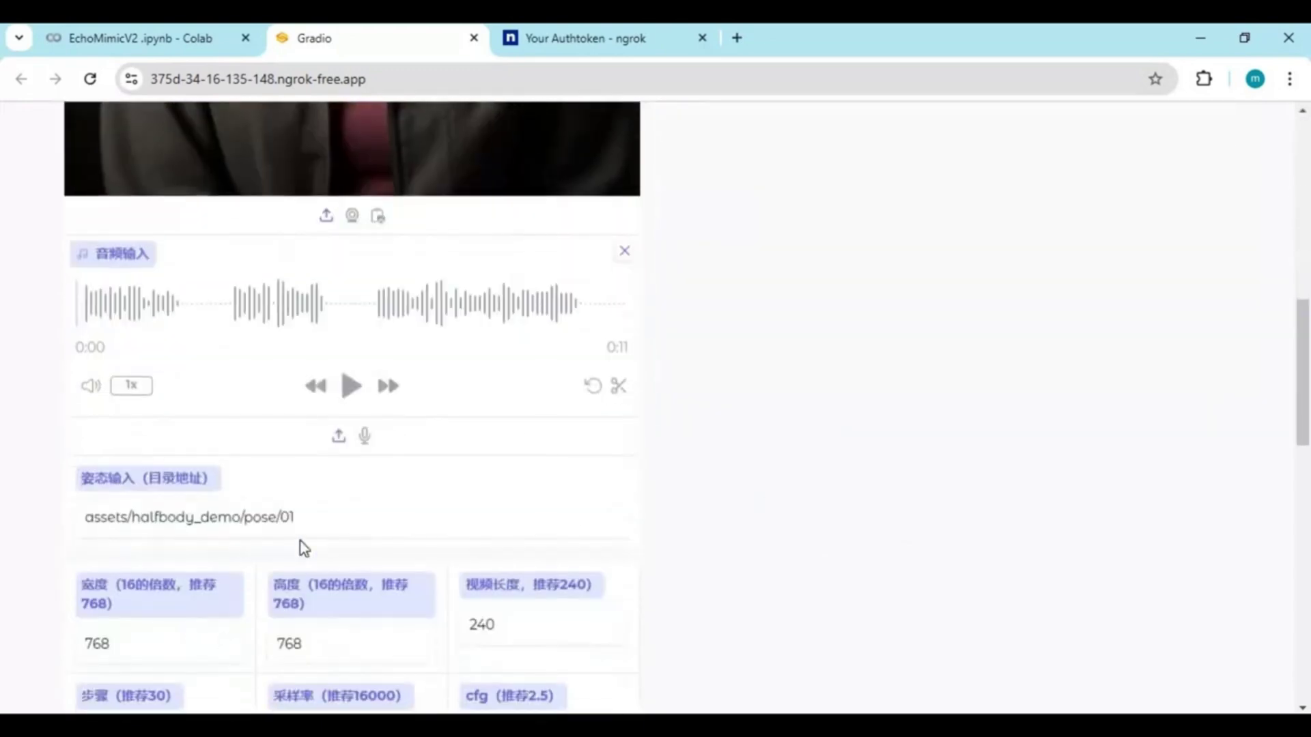
pyautogui.scroll(-4, 346, 593)
pyautogui.scroll(-7, 406, 518)
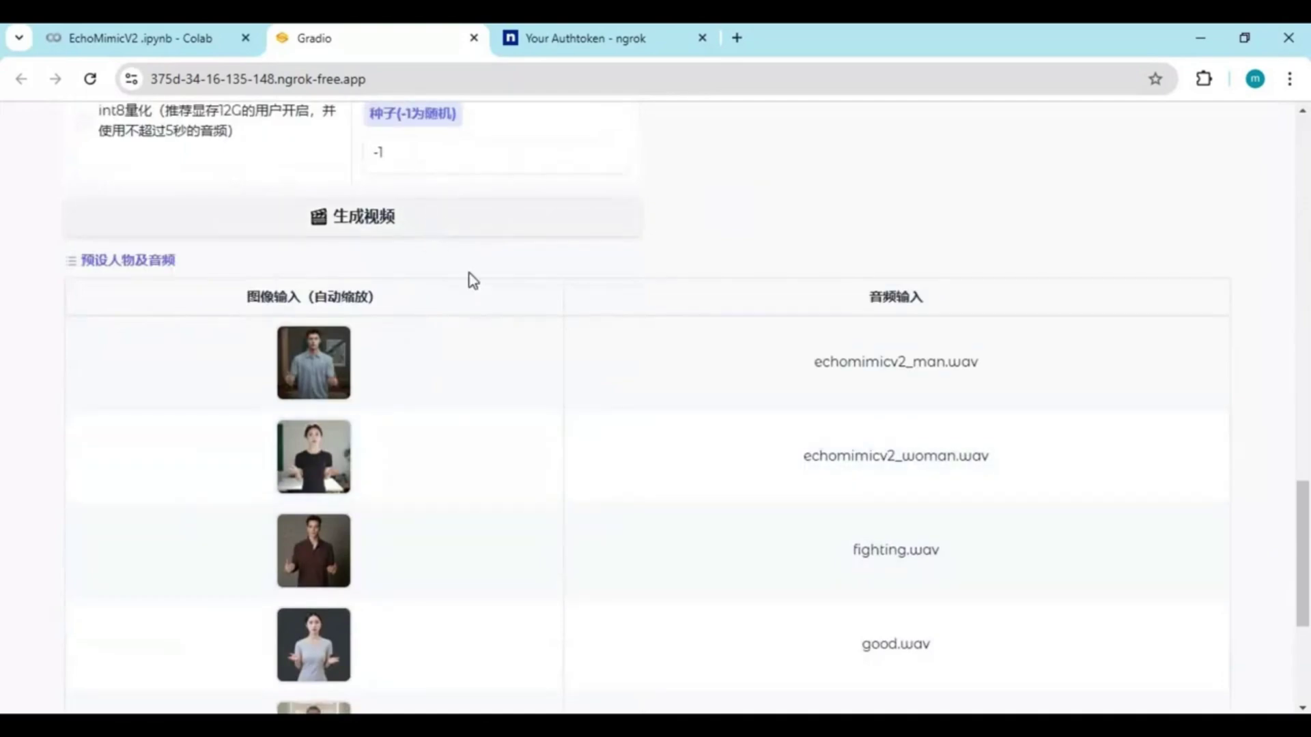
pyautogui.scroll(2, 503, 305)
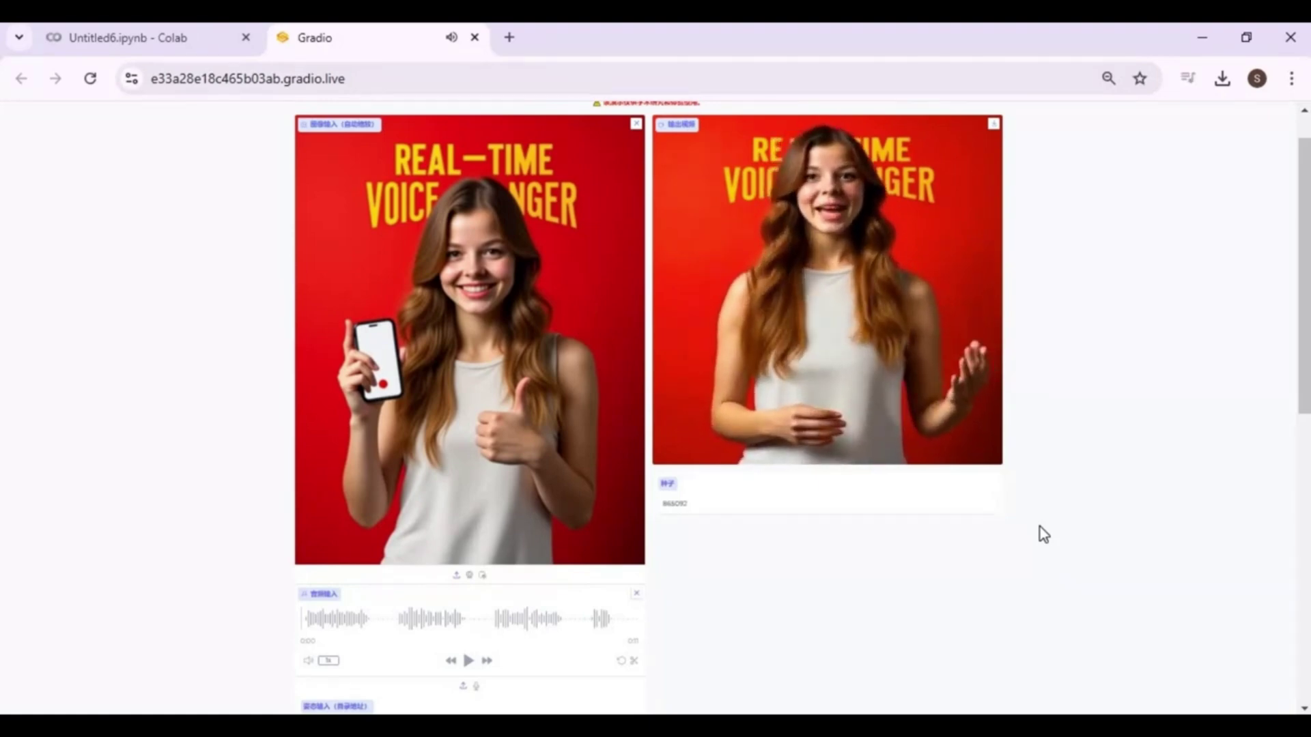
# Download the generated output video from the gradio.live EchoMimicV2 page
pyautogui.click(993, 127)
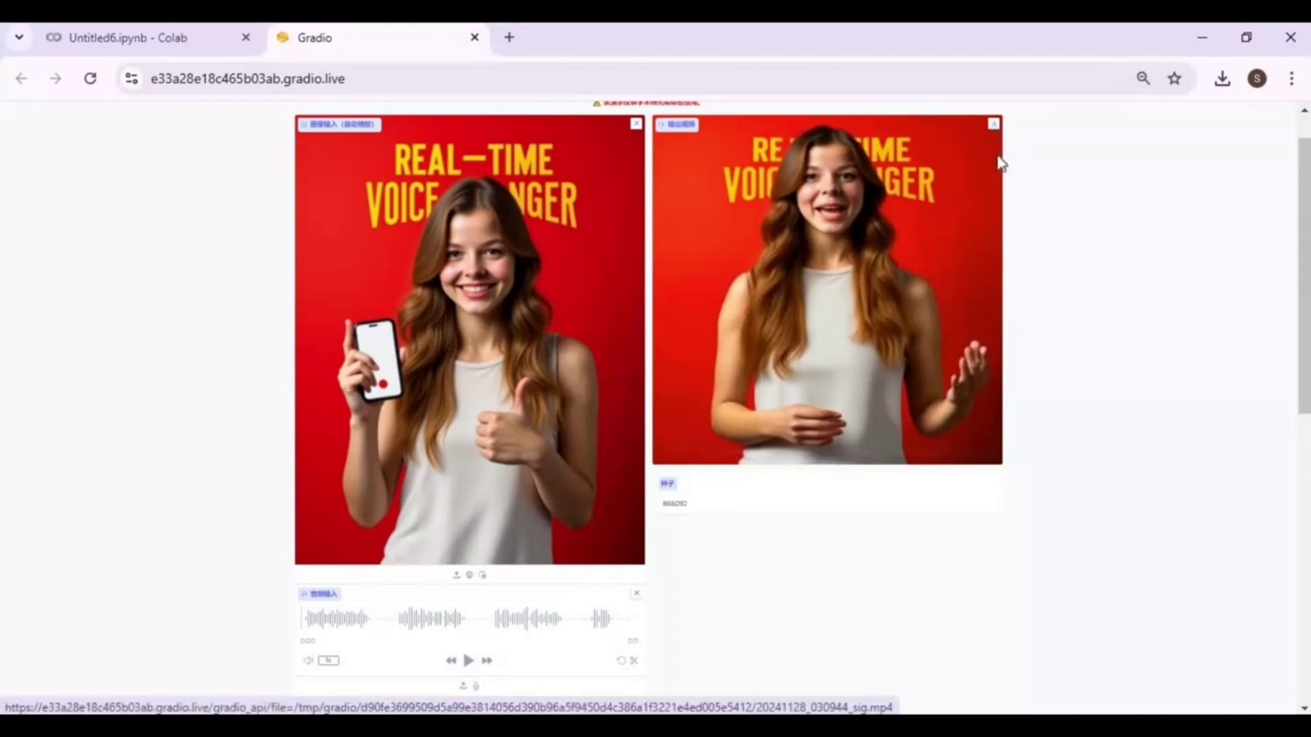